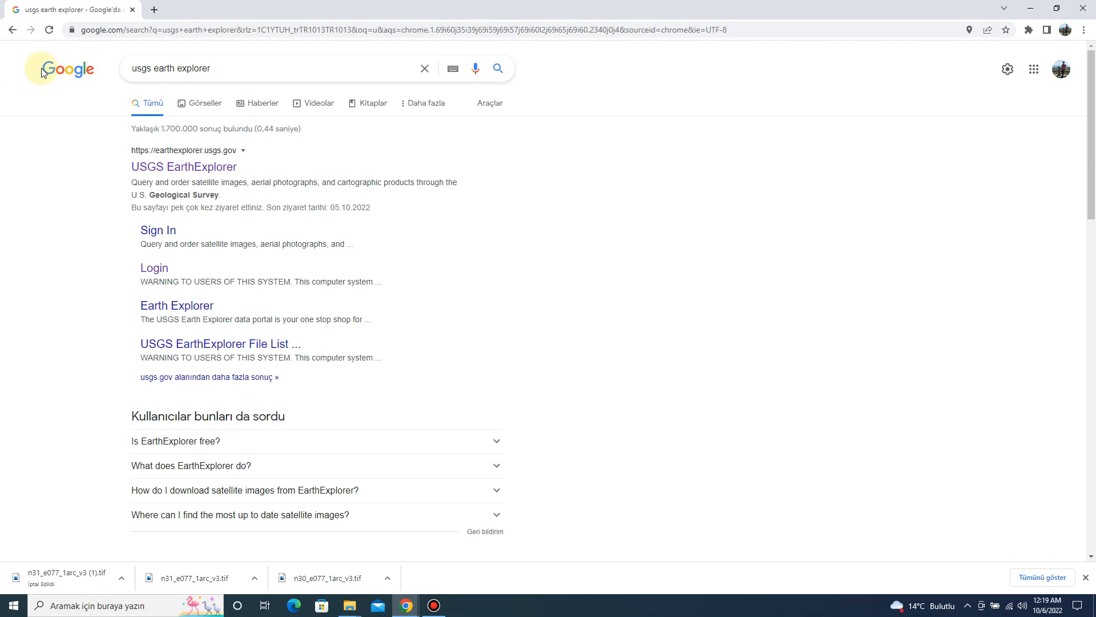
Step: Open the USGS EarthExplorer site from the search results and sign in with the saved account credentials
click(203, 169)
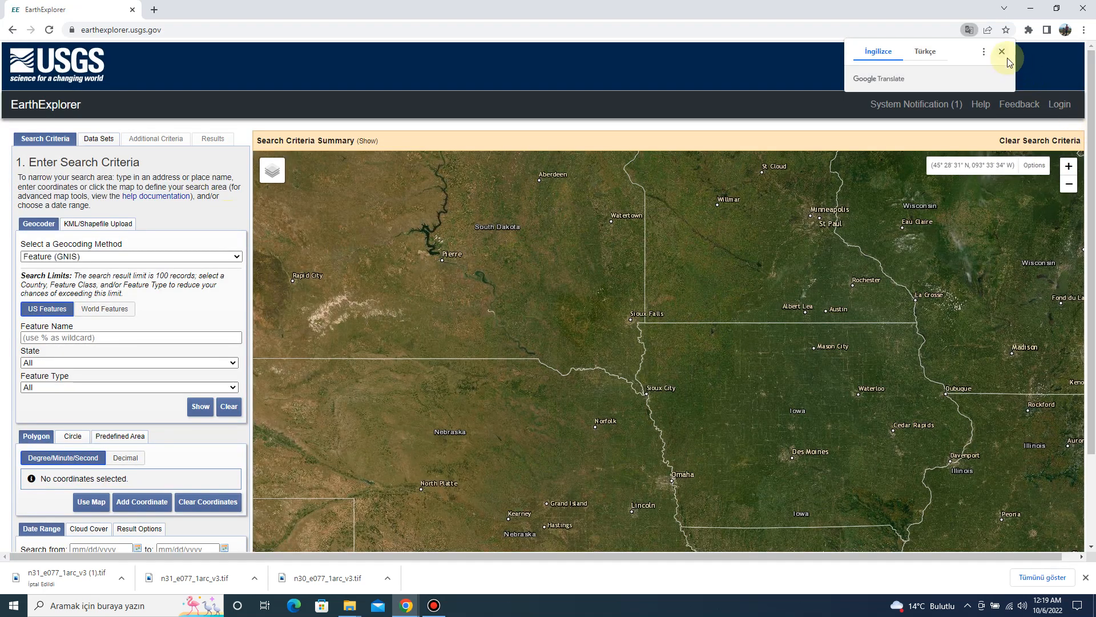
click(1004, 55)
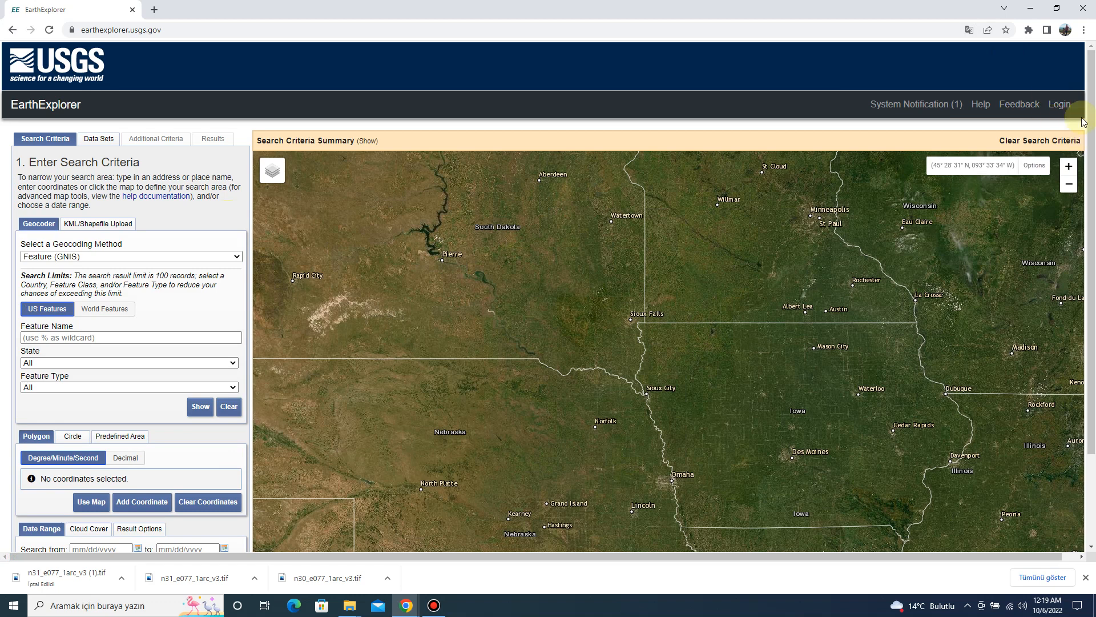
click(1059, 109)
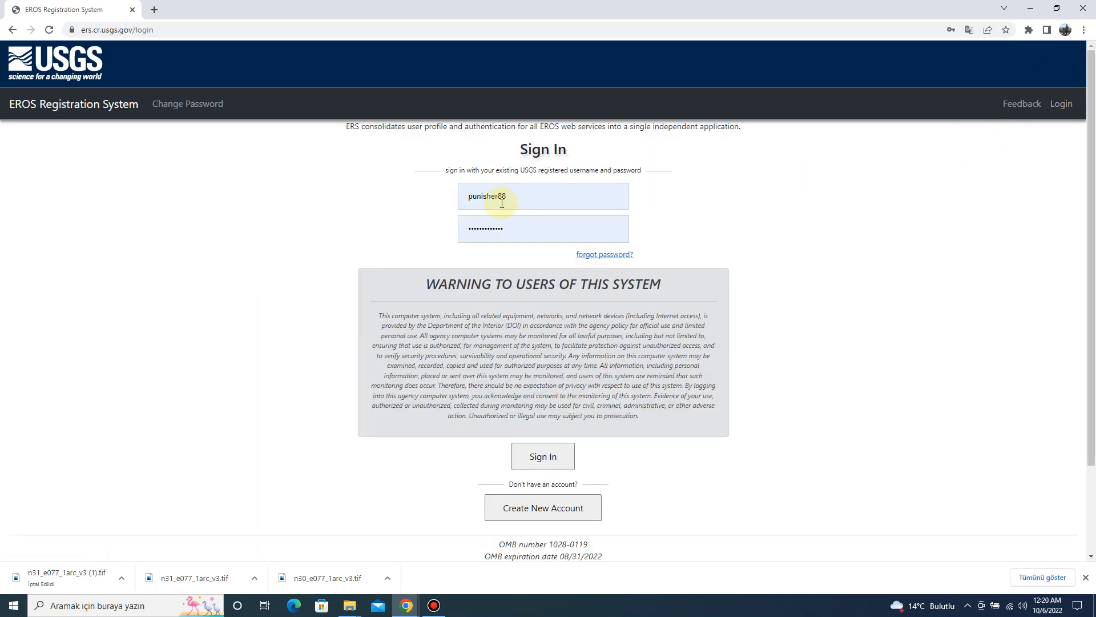
scroll(572, 208, down, 3)
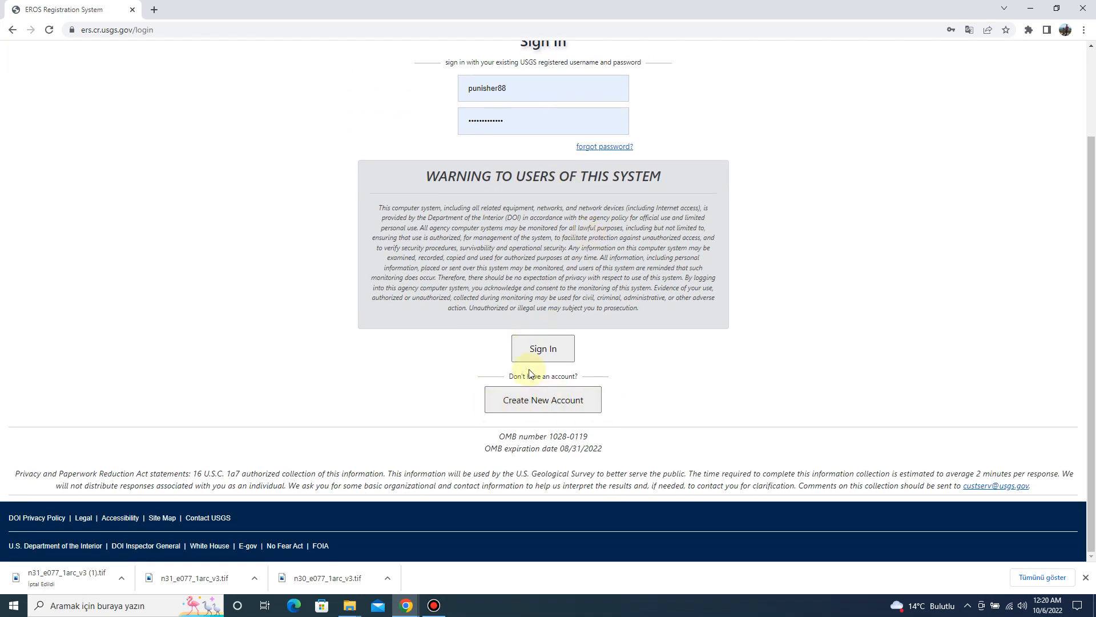
click(559, 349)
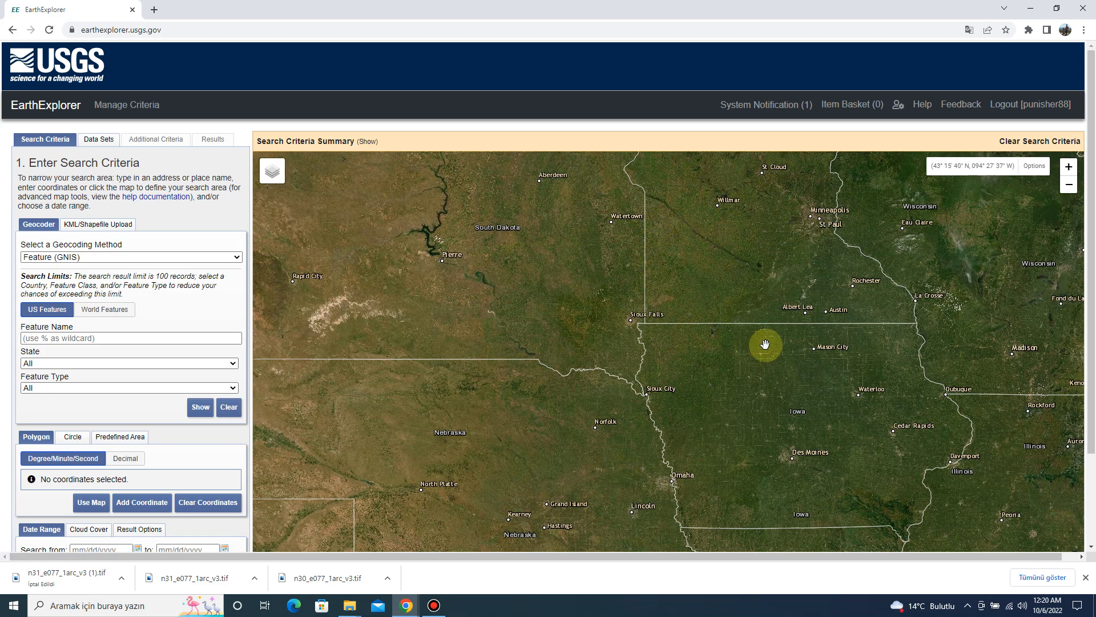
drag(747, 391, 513, 371)
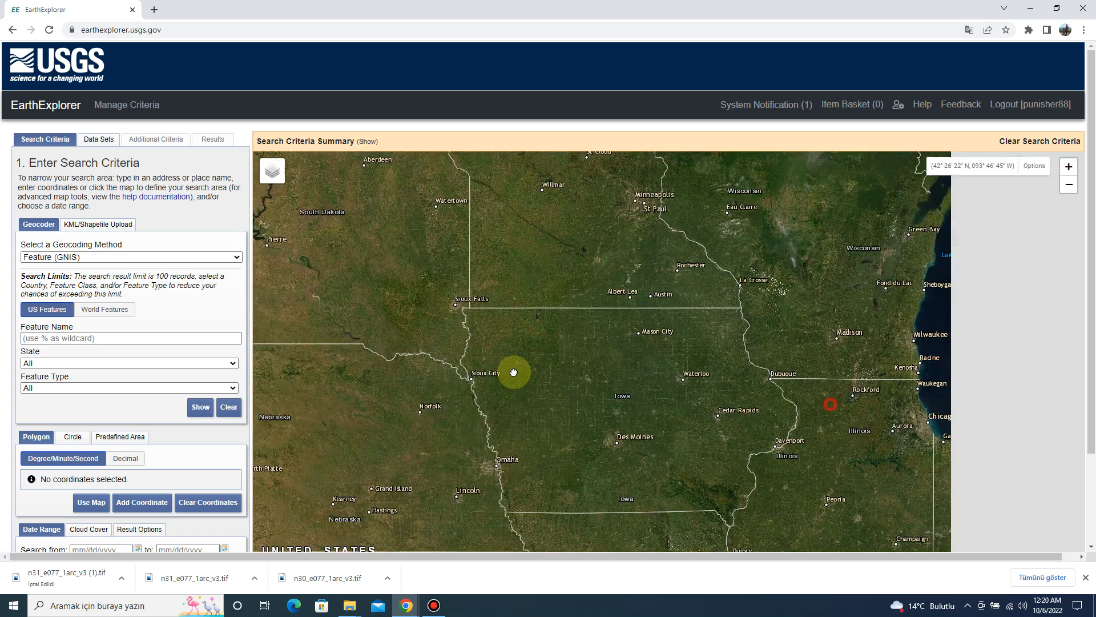
drag(830, 409, 492, 375)
drag(885, 334, 543, 314)
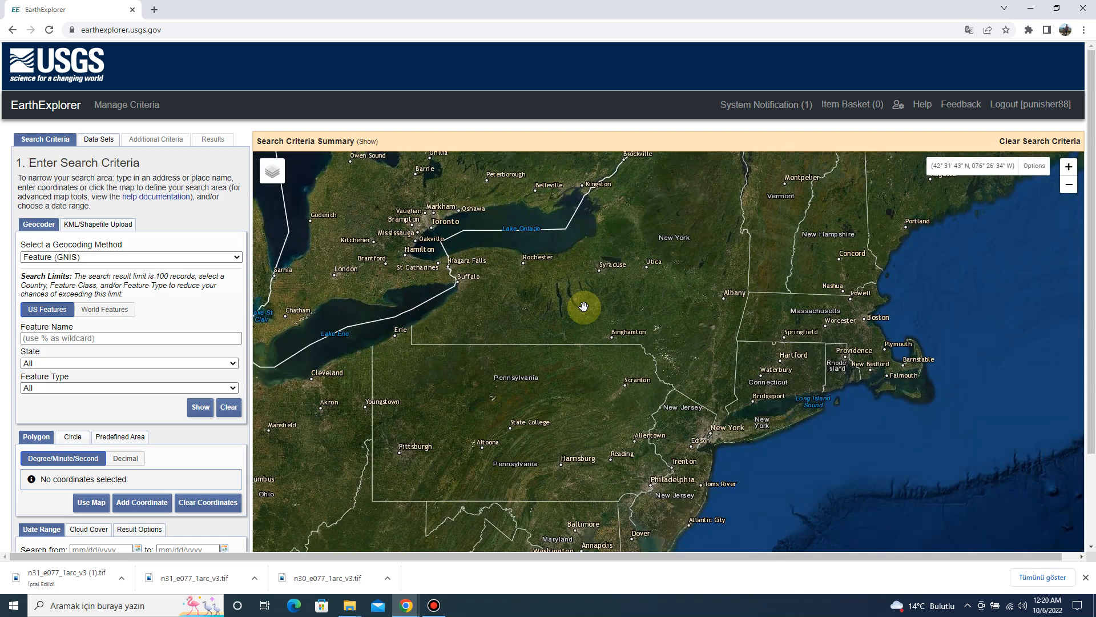
drag(447, 333, 922, 333)
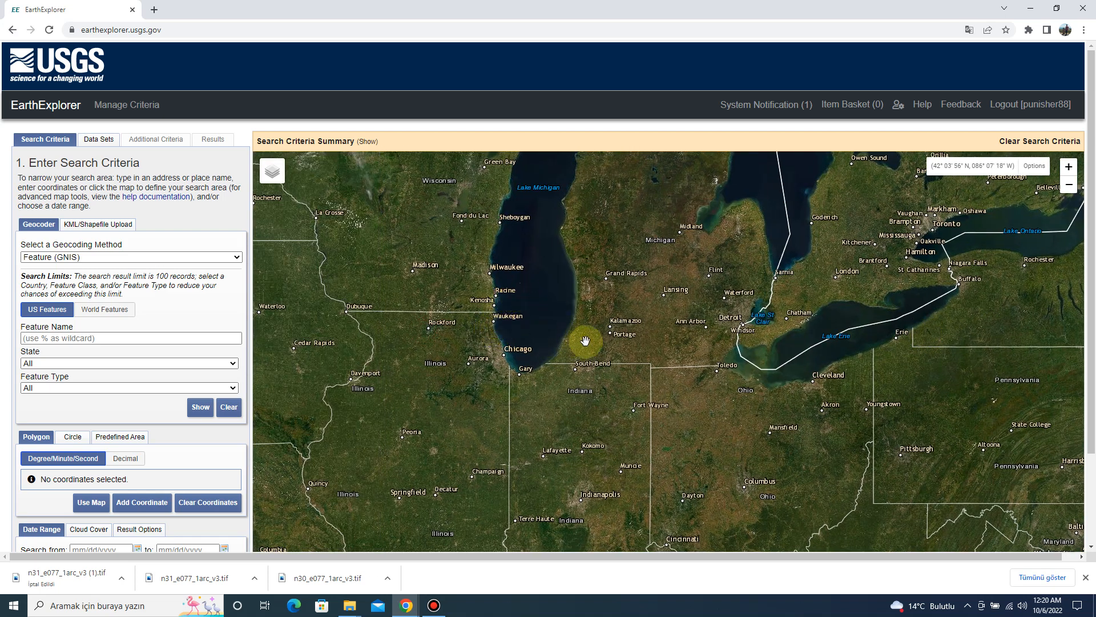
Step: Define the search area by uploading the KML file Boundary_kml from the Suitability Urban > Boundary folder
click(132, 231)
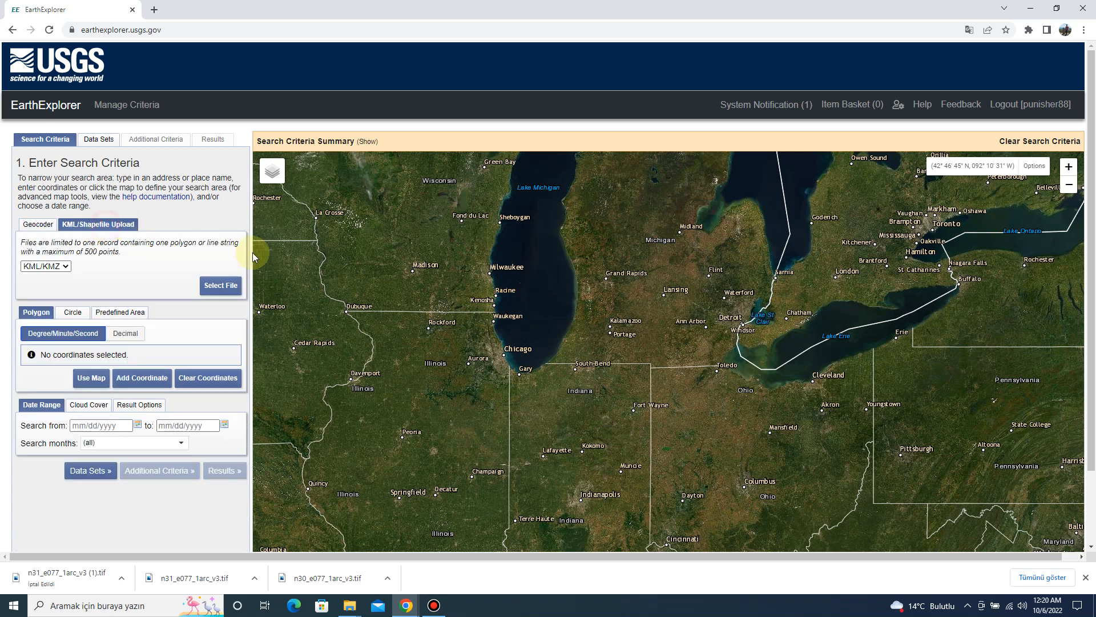
click(221, 288)
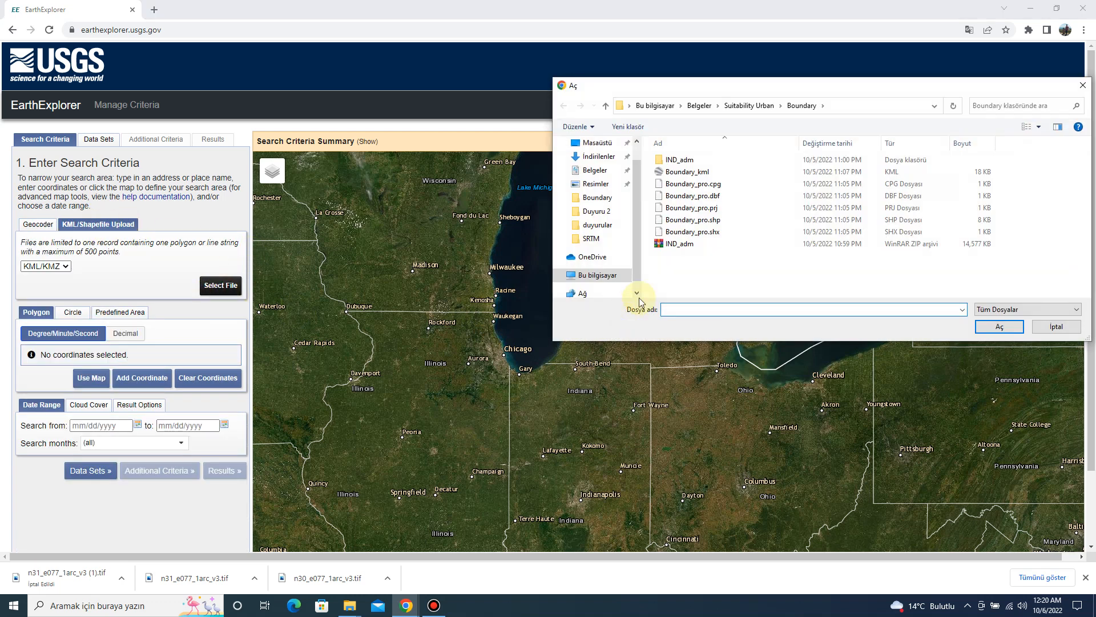
click(754, 105)
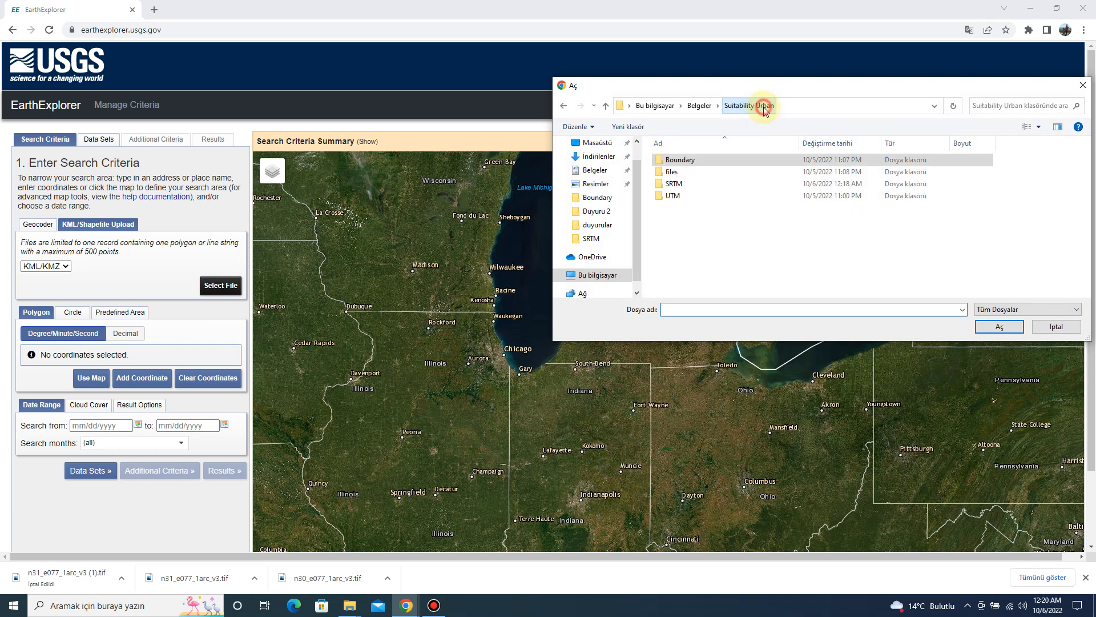
double_click(692, 165)
click(703, 174)
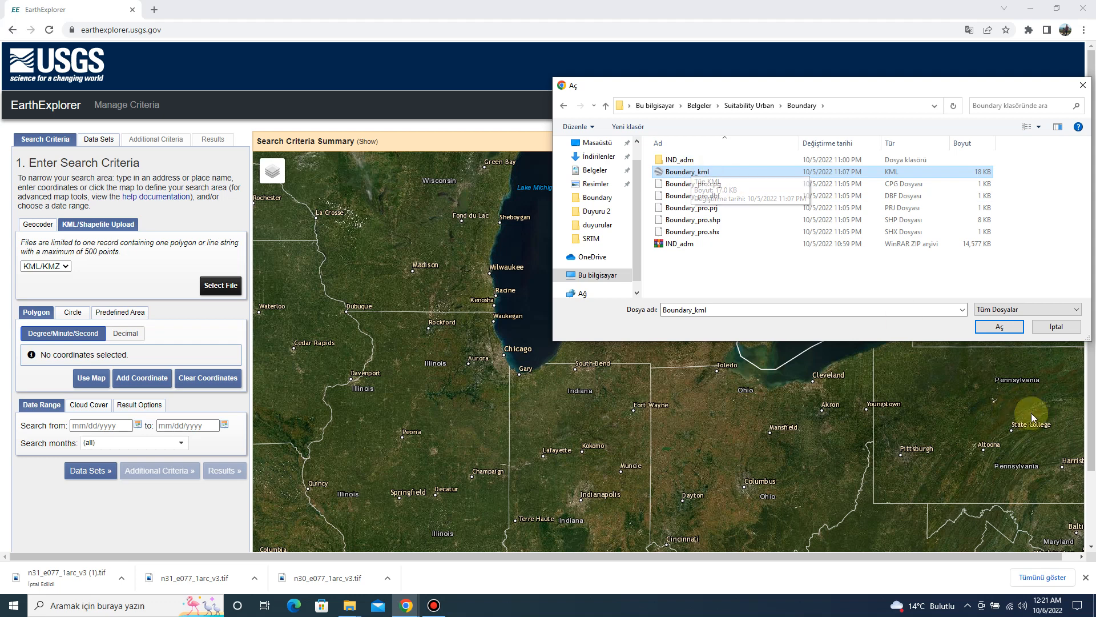
click(1000, 327)
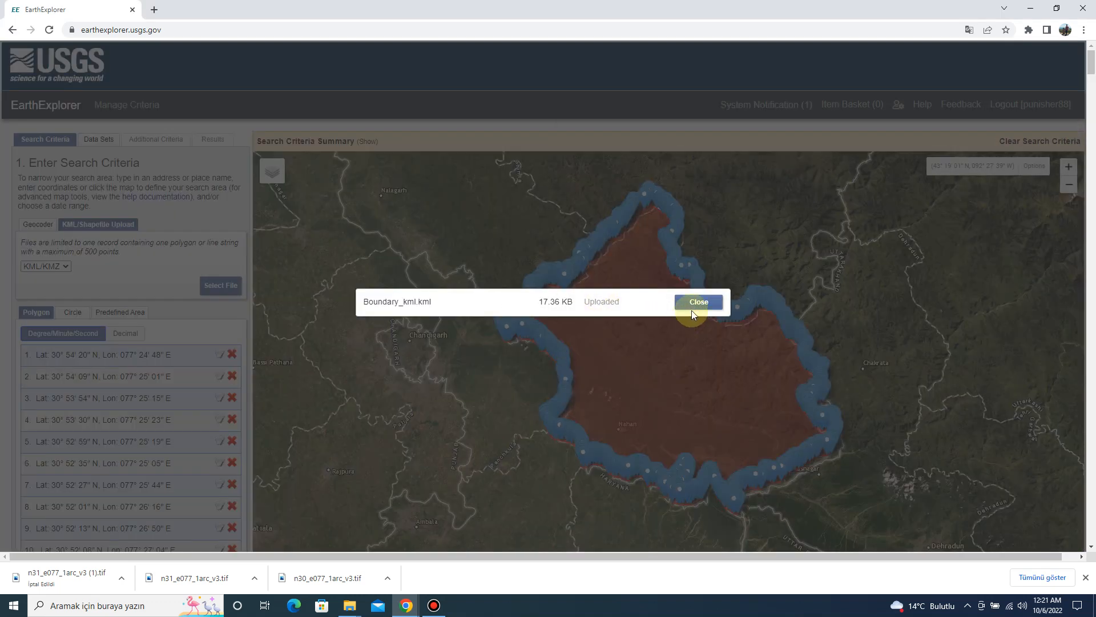
click(698, 302)
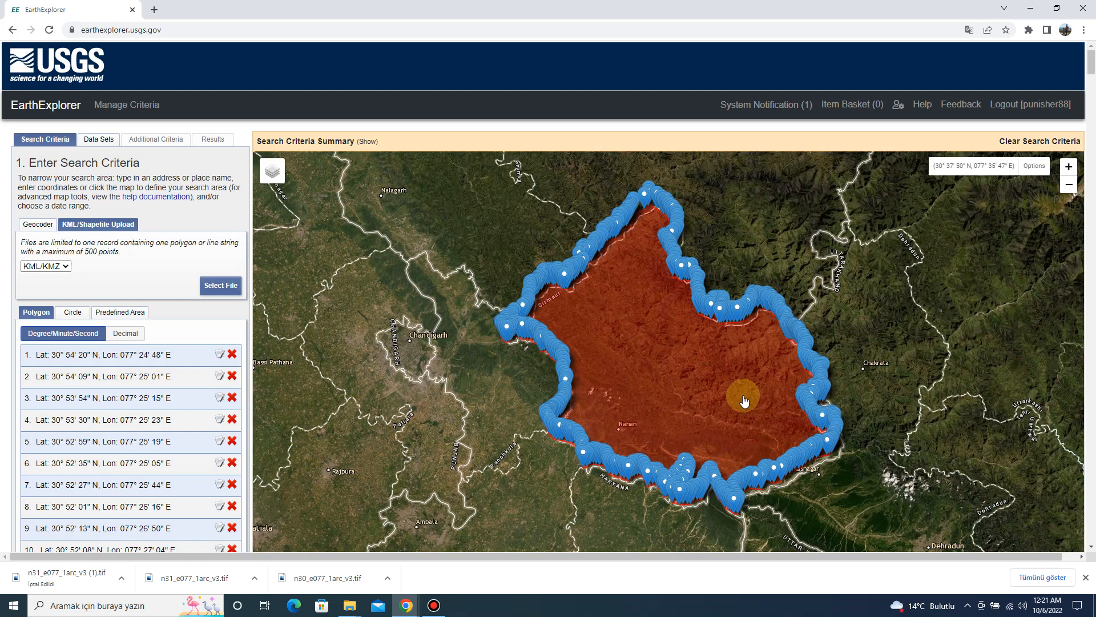
scroll(741, 397, down, 1)
scroll(744, 402, down, 1)
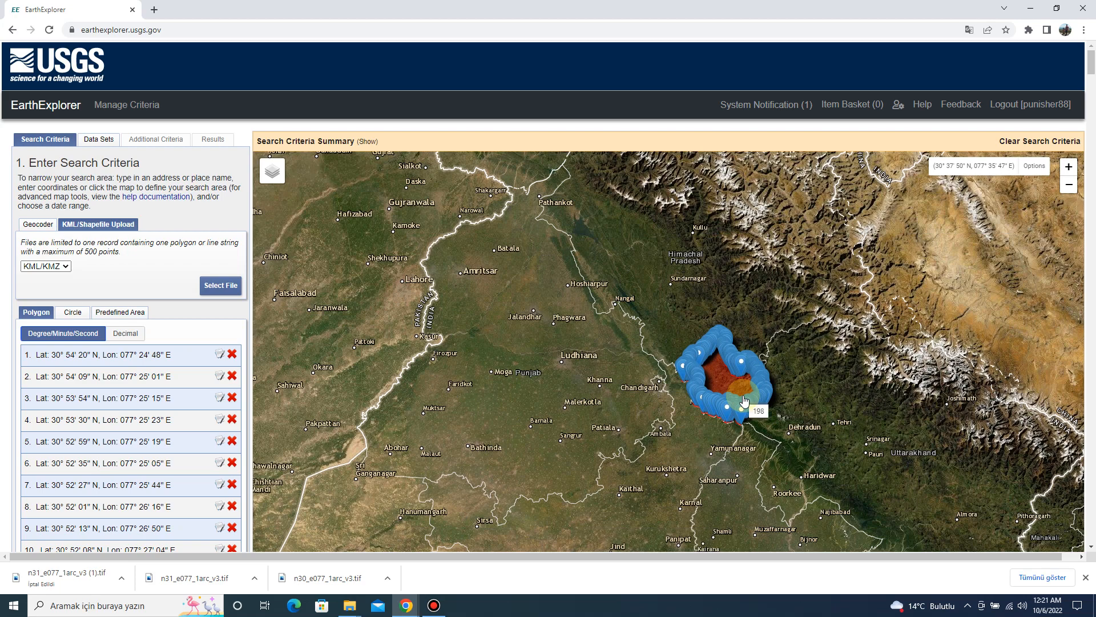
scroll(759, 400, up, 1)
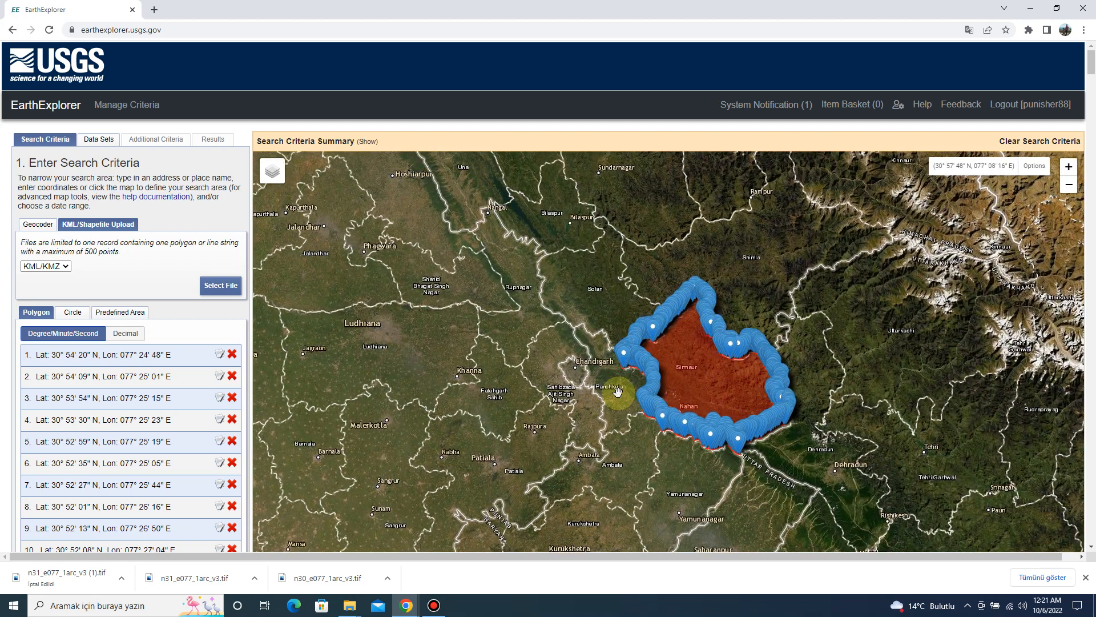
scroll(657, 322, down, 1)
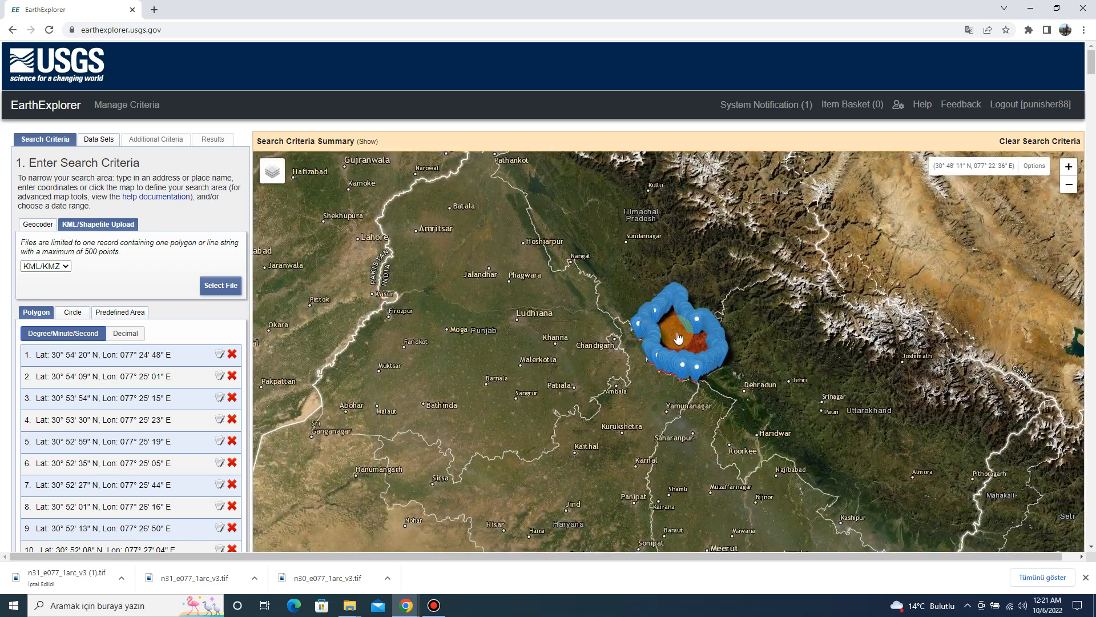
scroll(653, 350, up, 2)
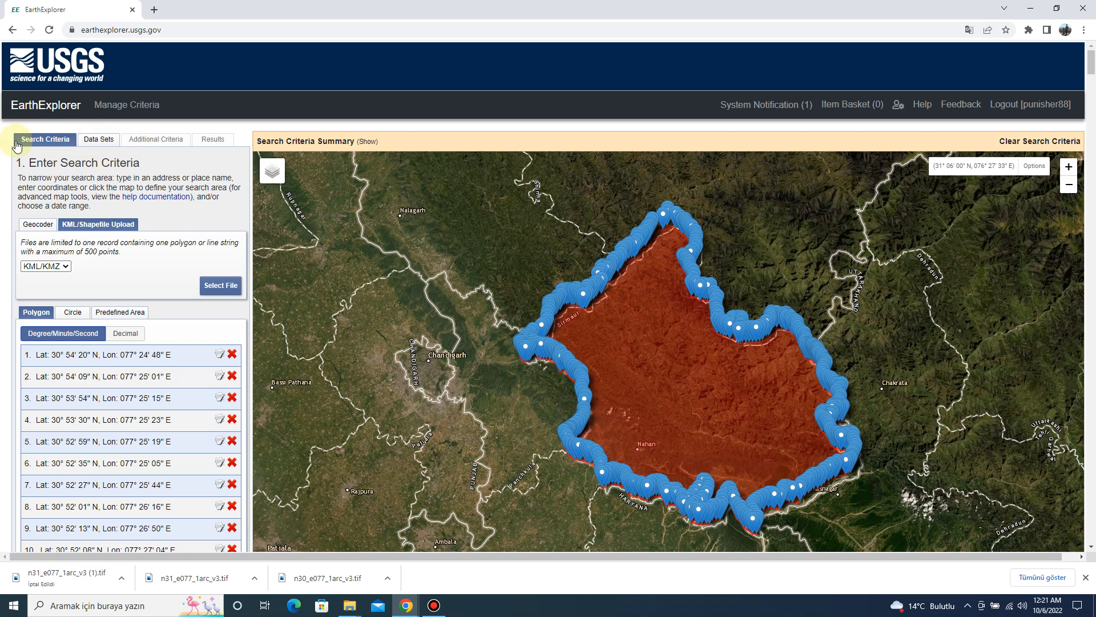
Step: Select the SRTM 1 Arc-Second Global data set under Digital Elevation and run the search for results
click(96, 142)
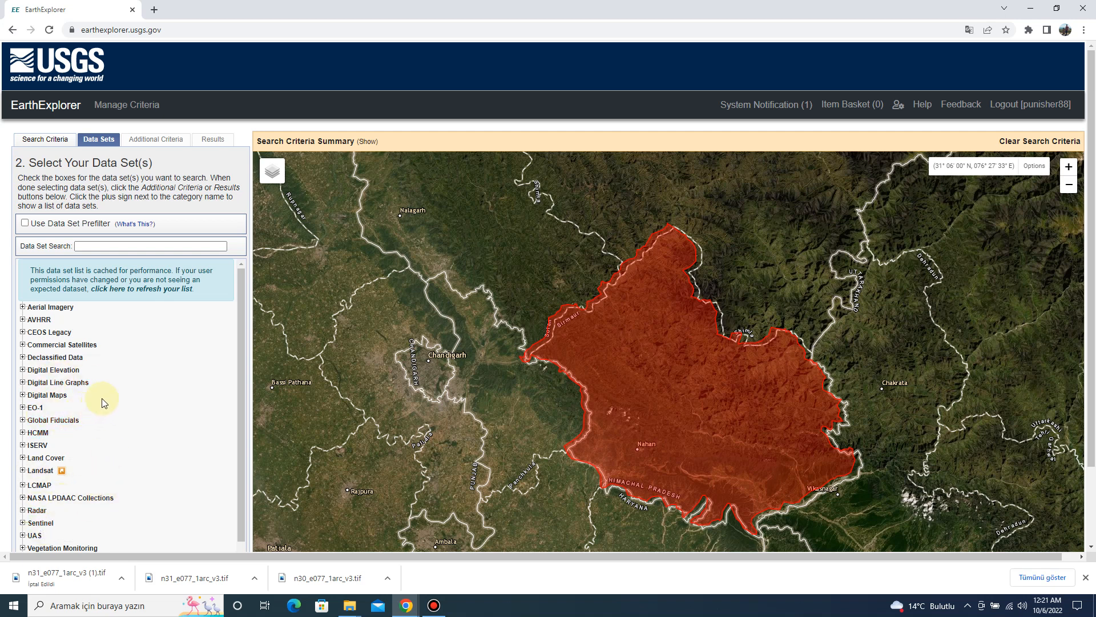
click(54, 371)
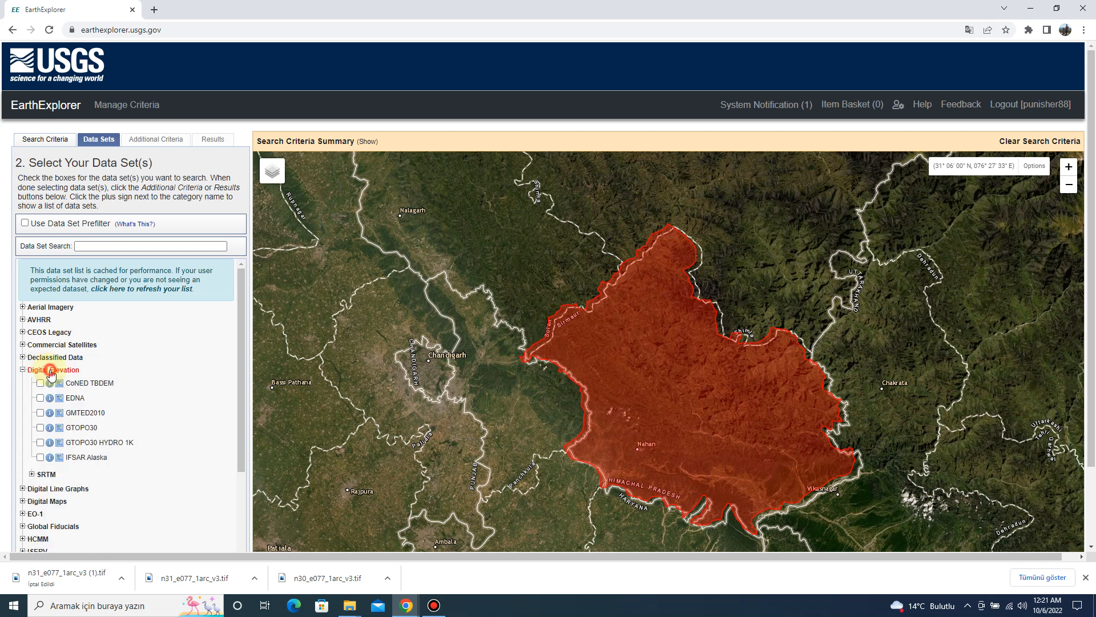
click(44, 476)
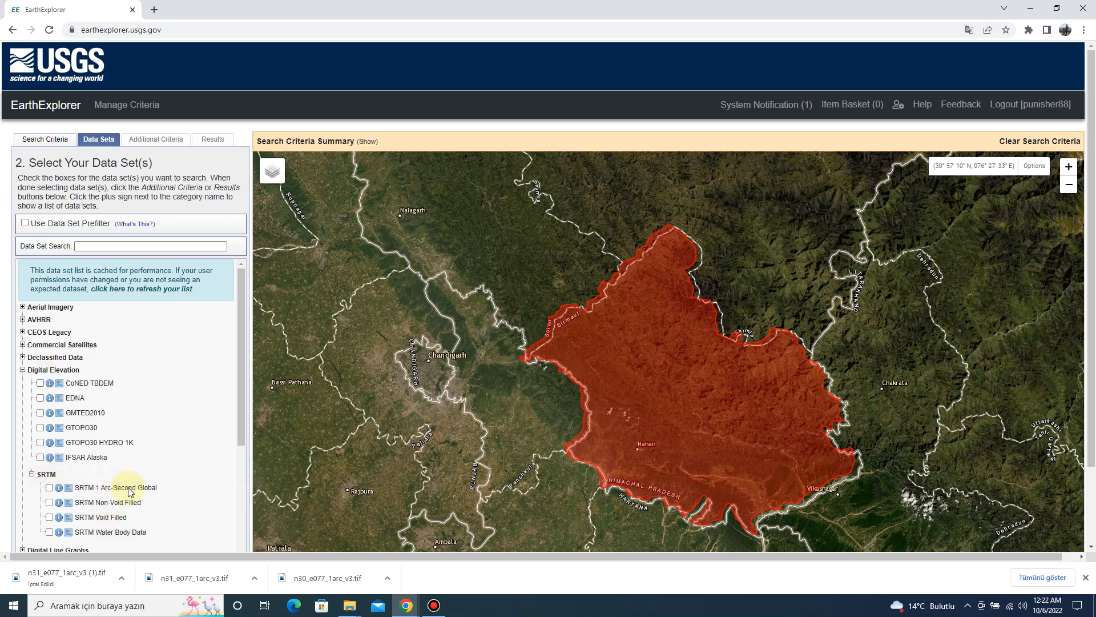
click(49, 489)
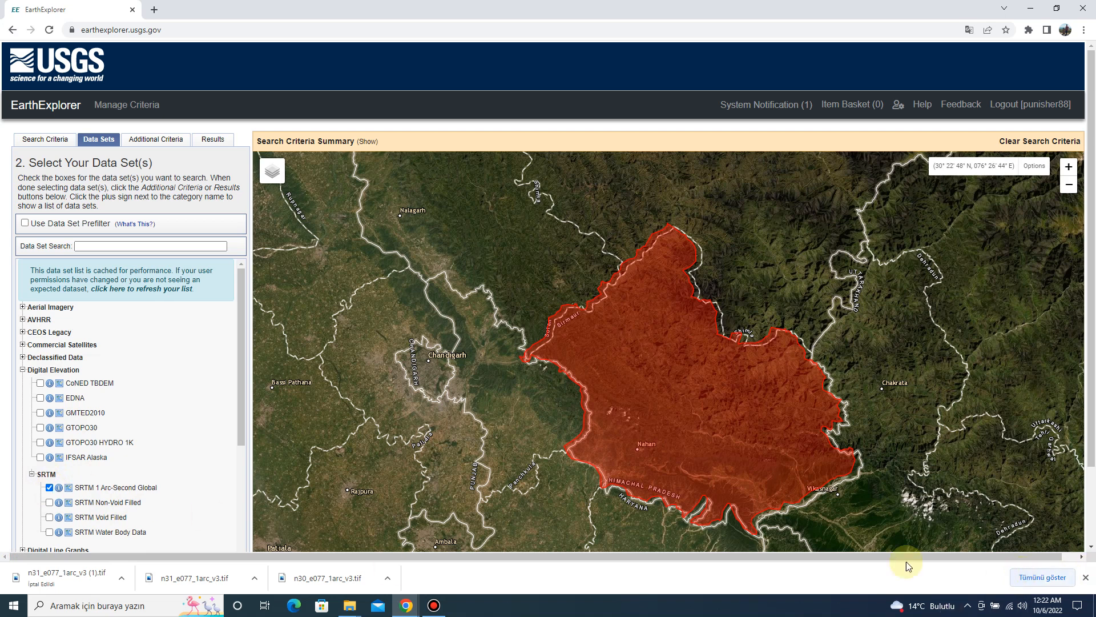
scroll(225, 467, down, 5)
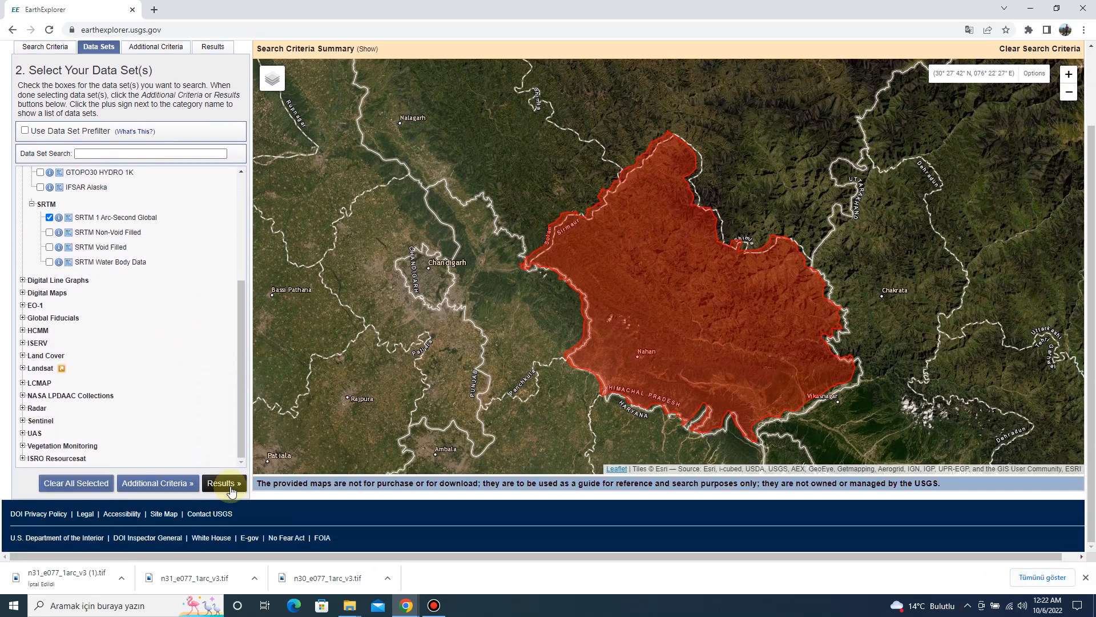
click(230, 484)
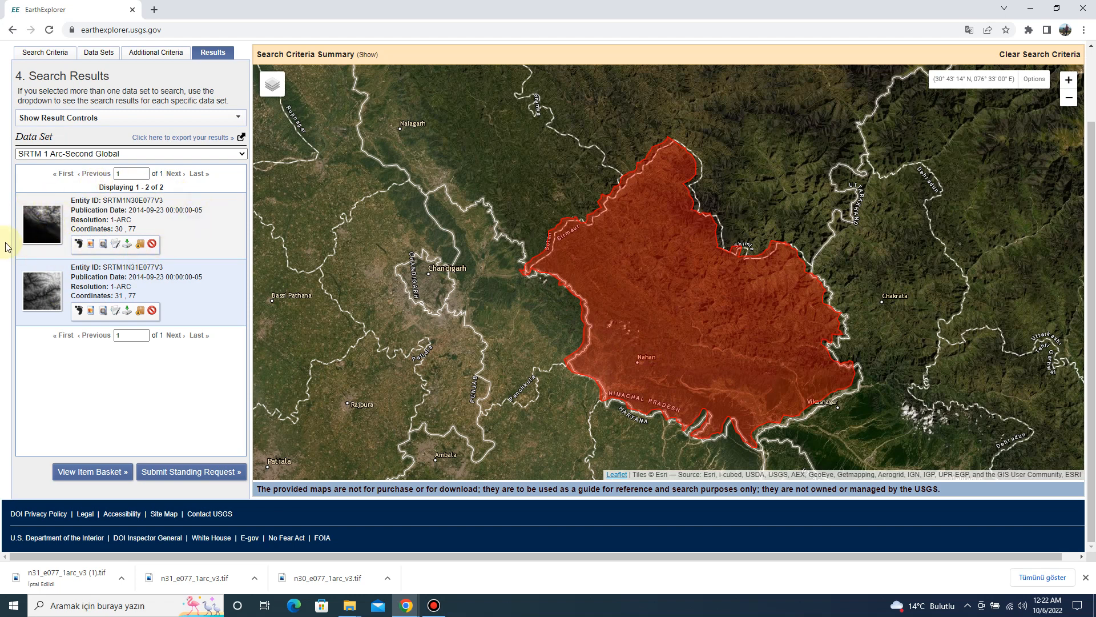
Step: Overlay the browse images of tiles SRTM1N30E077V3 and SRTM1N31E077V3 on the map
click(91, 244)
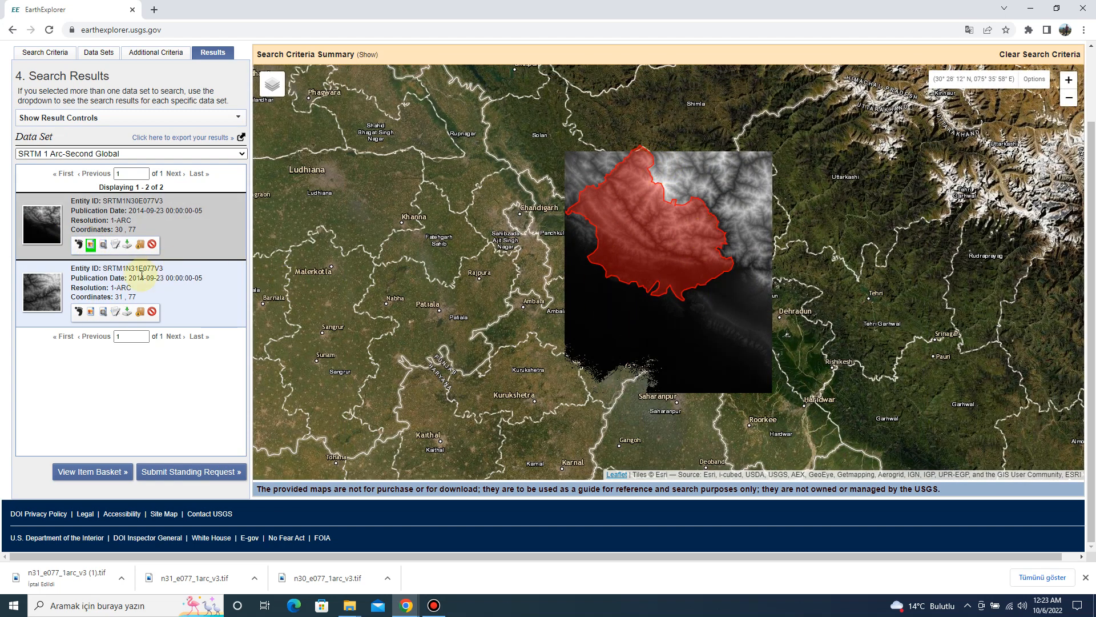
click(92, 313)
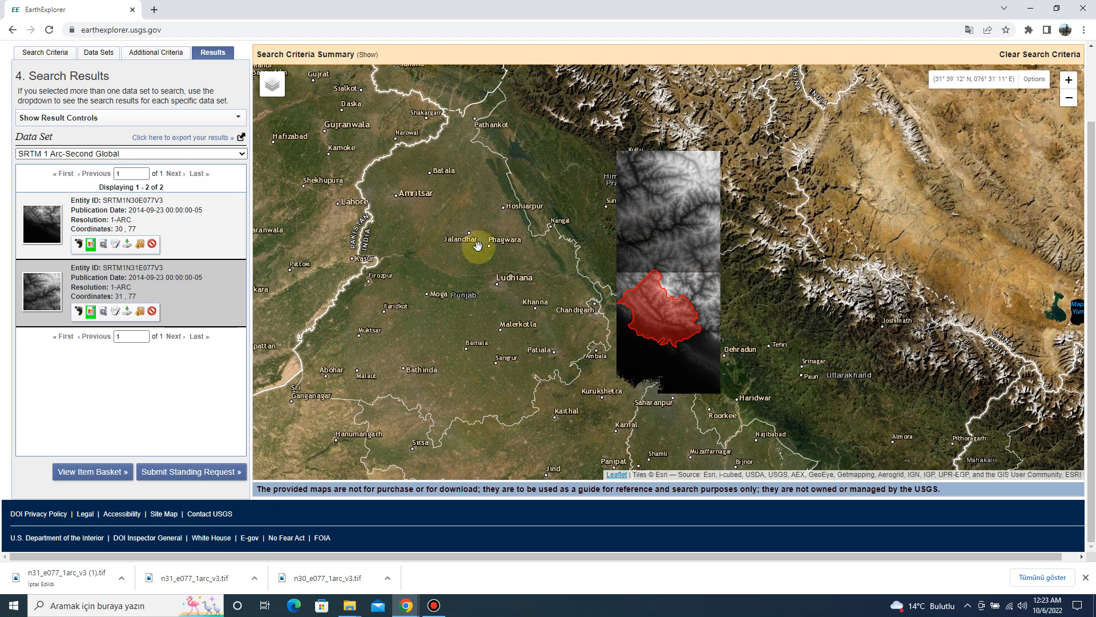
Step: Download tiles SRTM1N30E077V3 and SRTM1N31E077V3 in the GeoTIFF 1 Arc-second format
click(127, 245)
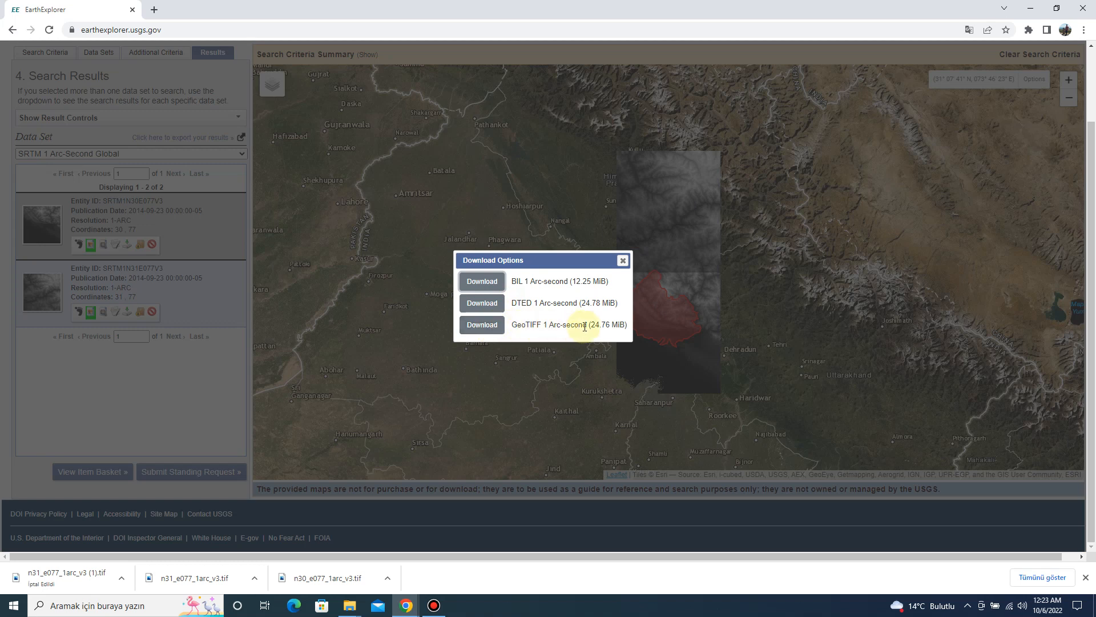
click(483, 325)
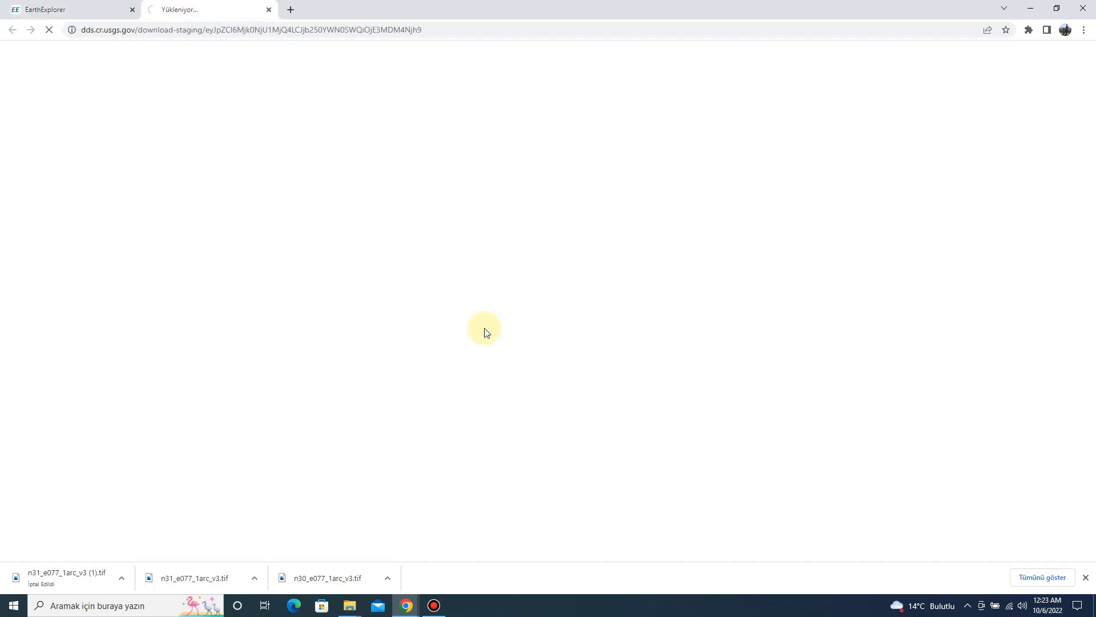
click(112, 5)
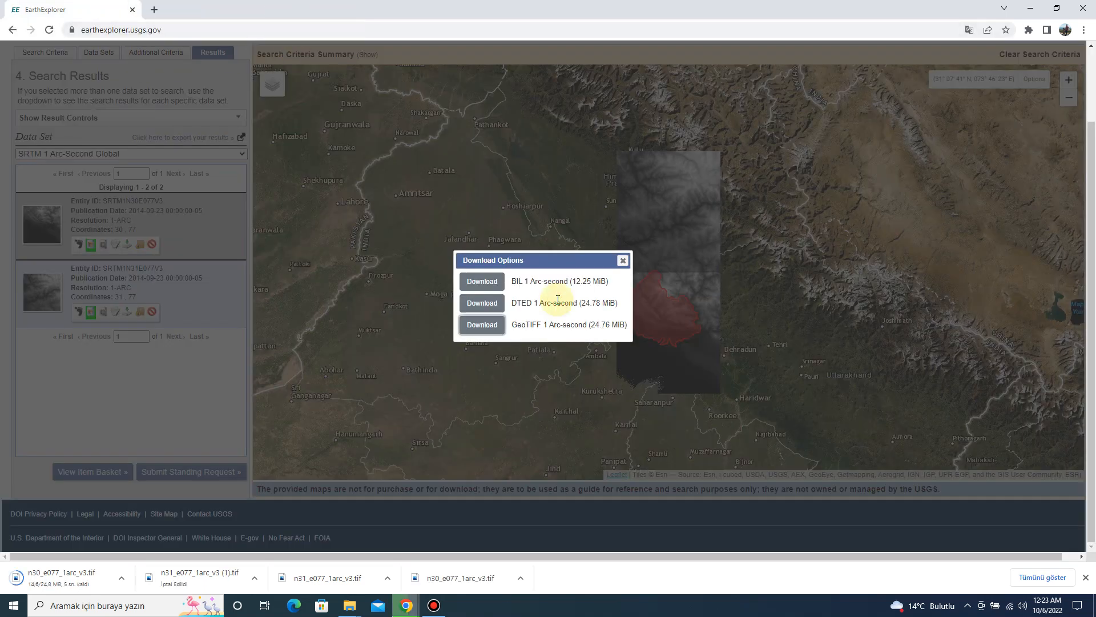
click(623, 261)
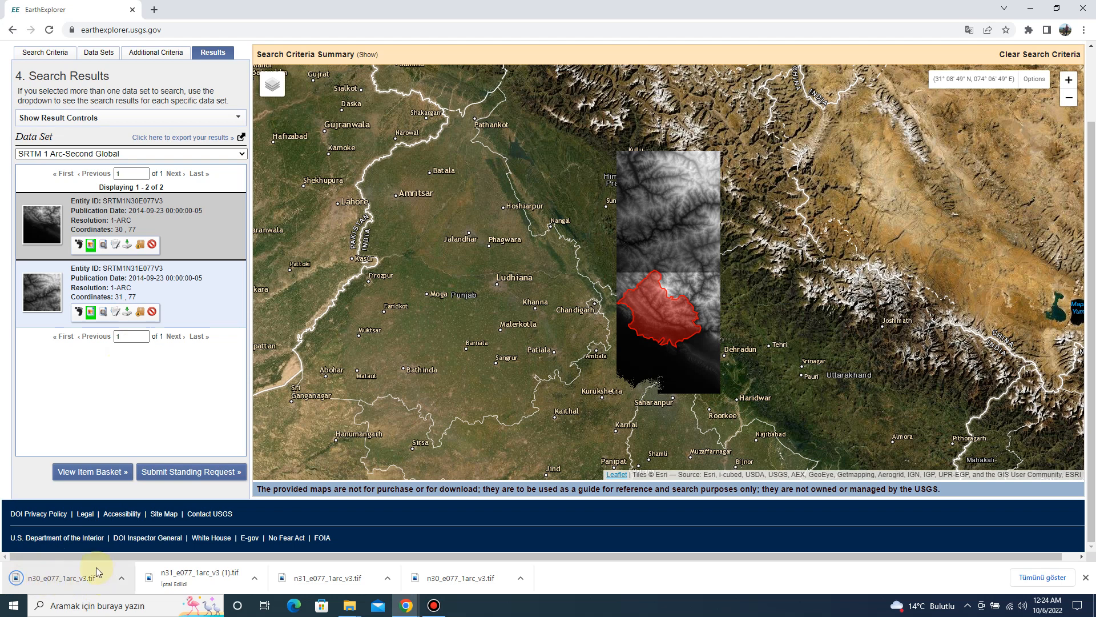
click(126, 312)
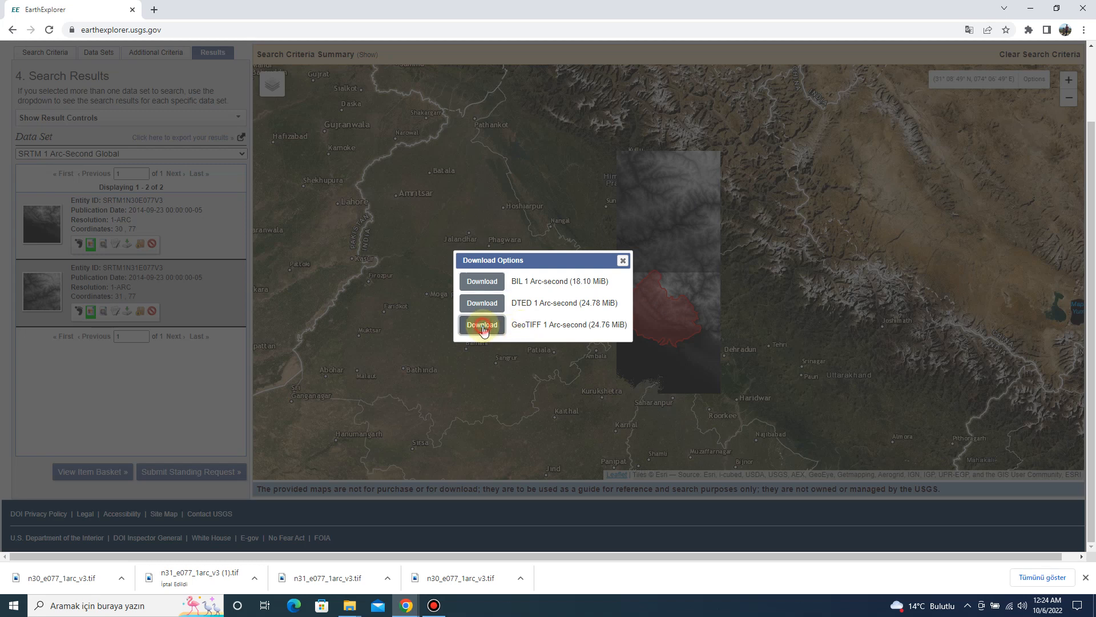
click(482, 324)
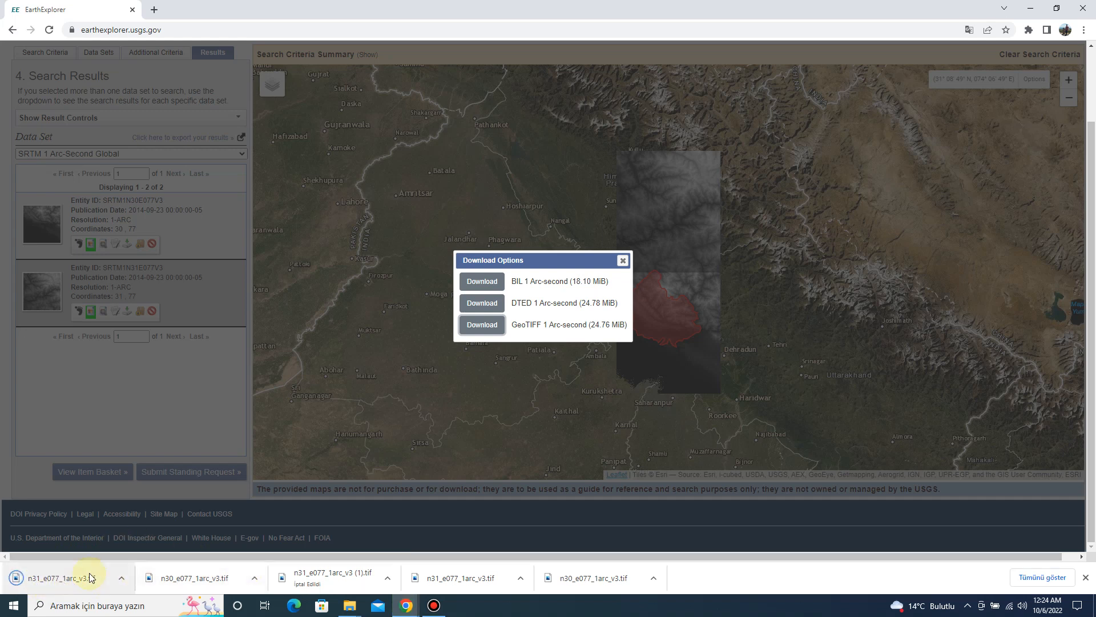
Step: Put the downloaded n30_e077_1arc_v3 and n31_e077_1arc_v3 TIF files on the clipboard and open the Suitability Urban folder in Documents
click(121, 578)
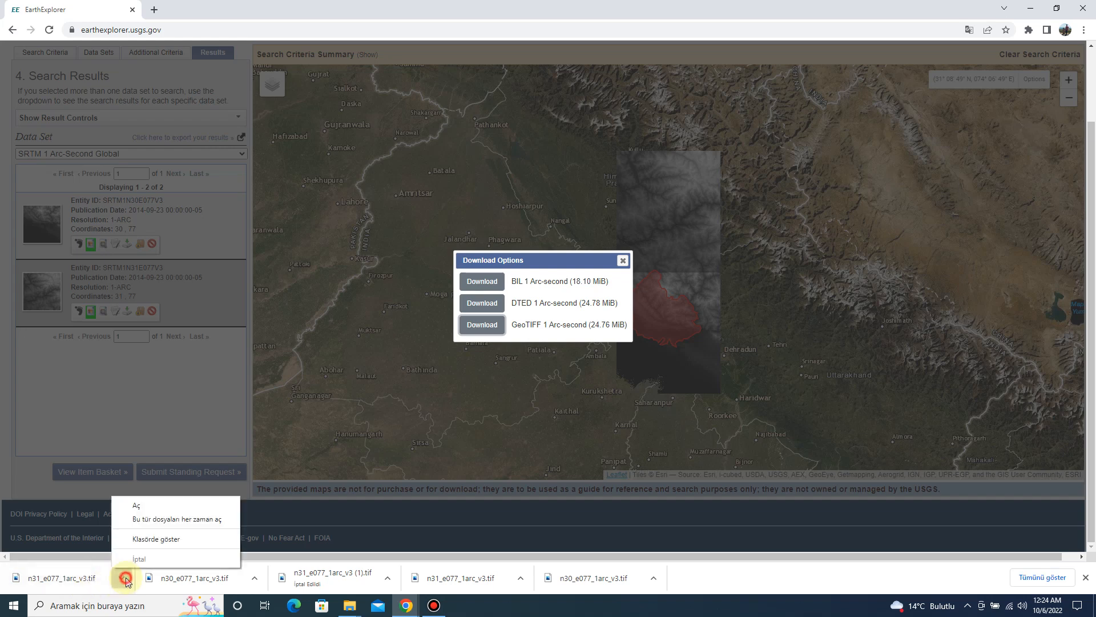
click(189, 542)
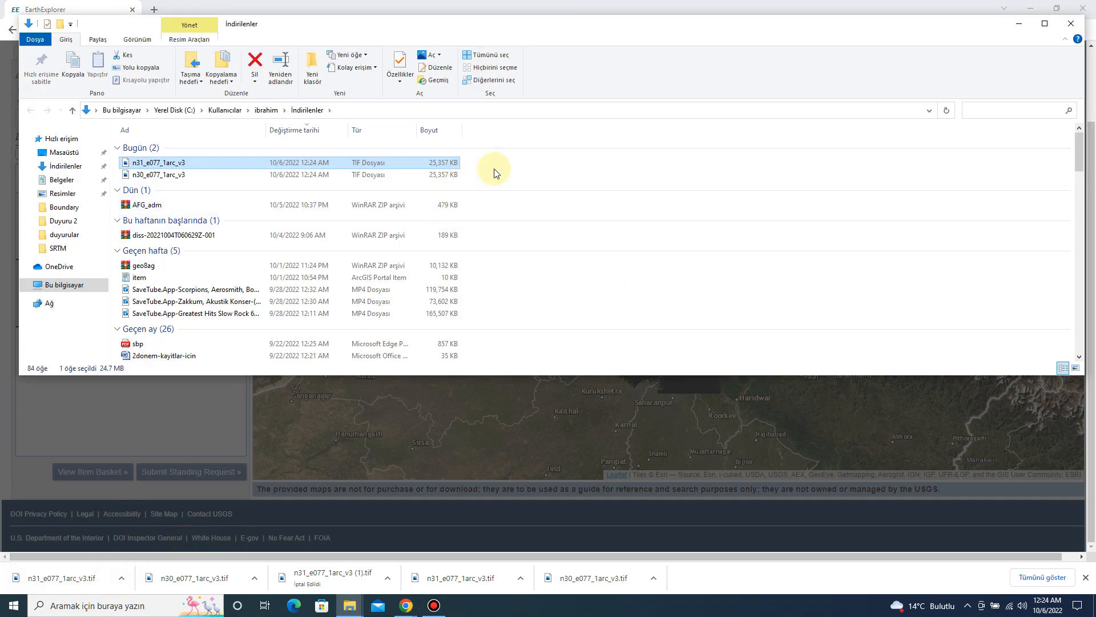
drag(504, 154, 424, 187)
right_click(394, 166)
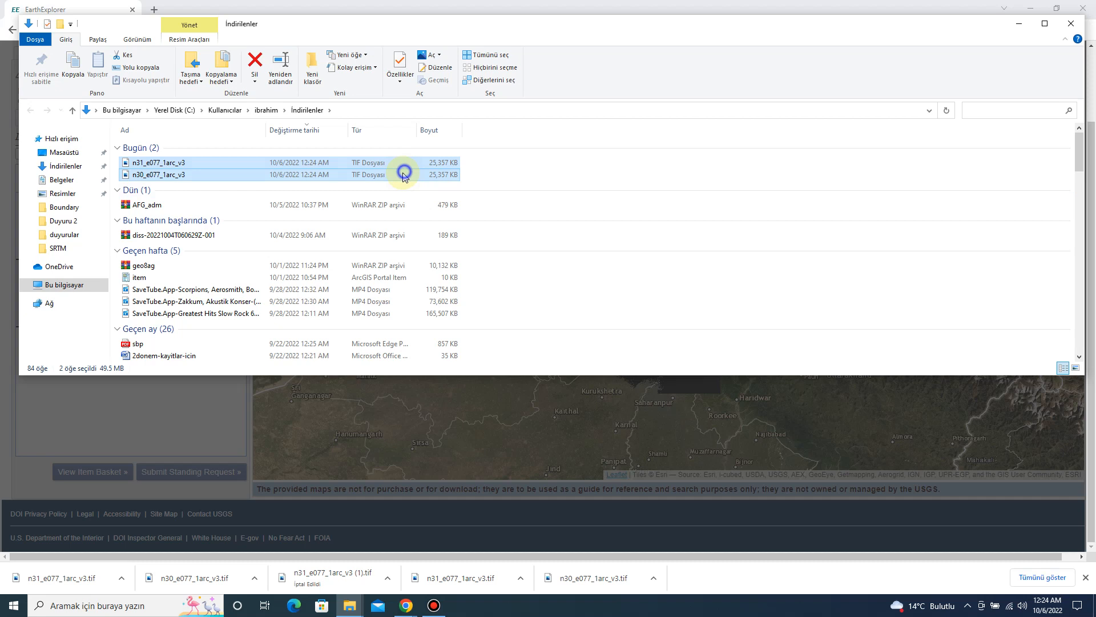
click(431, 440)
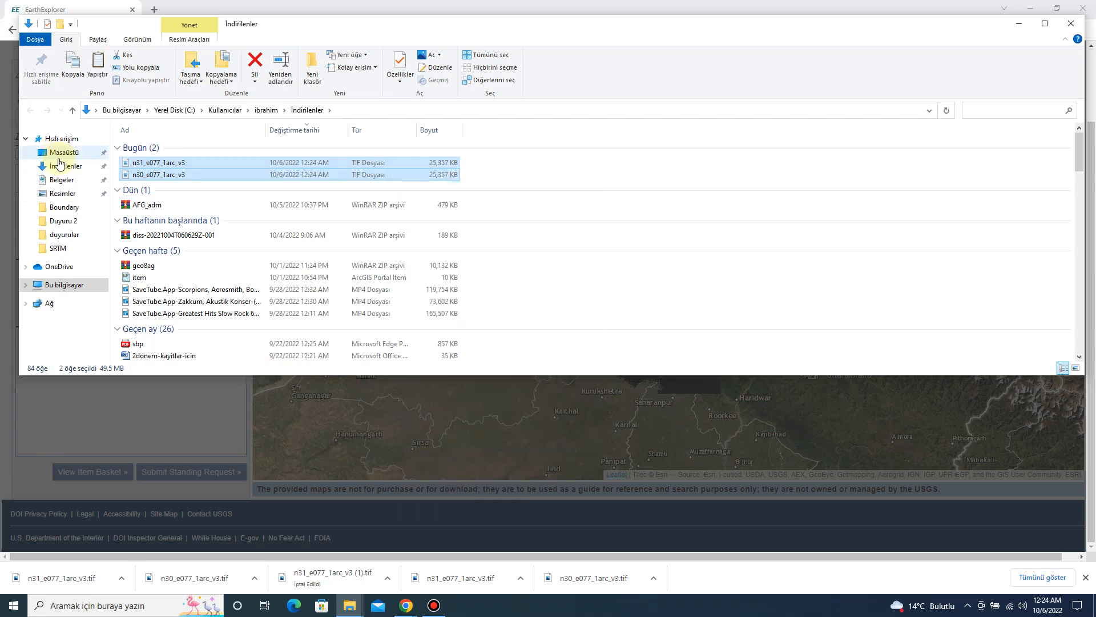
click(61, 183)
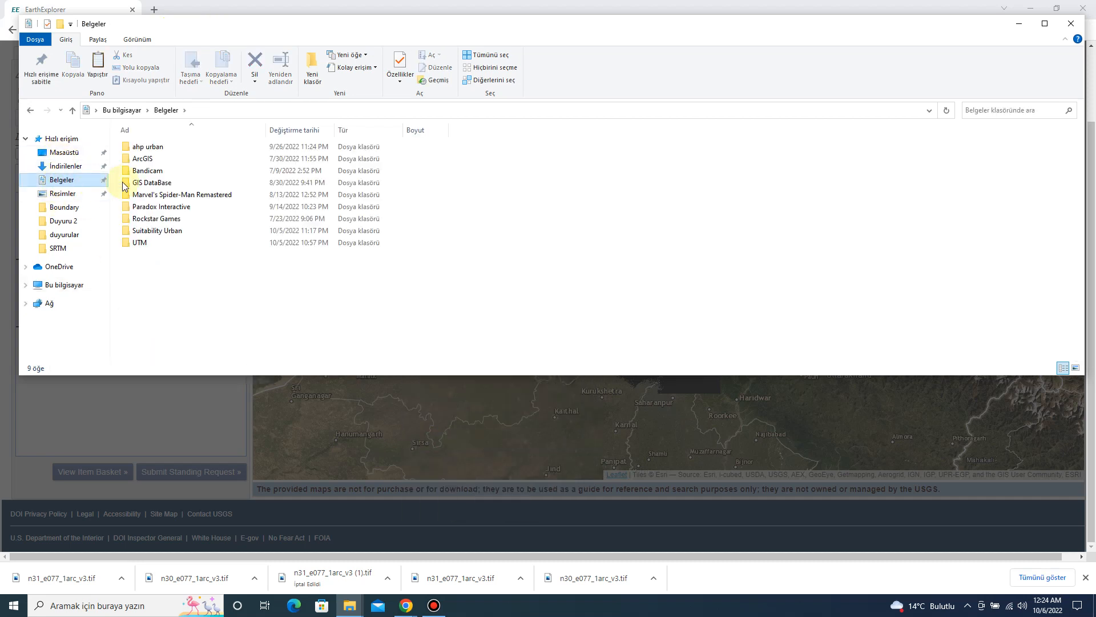
double_click(194, 231)
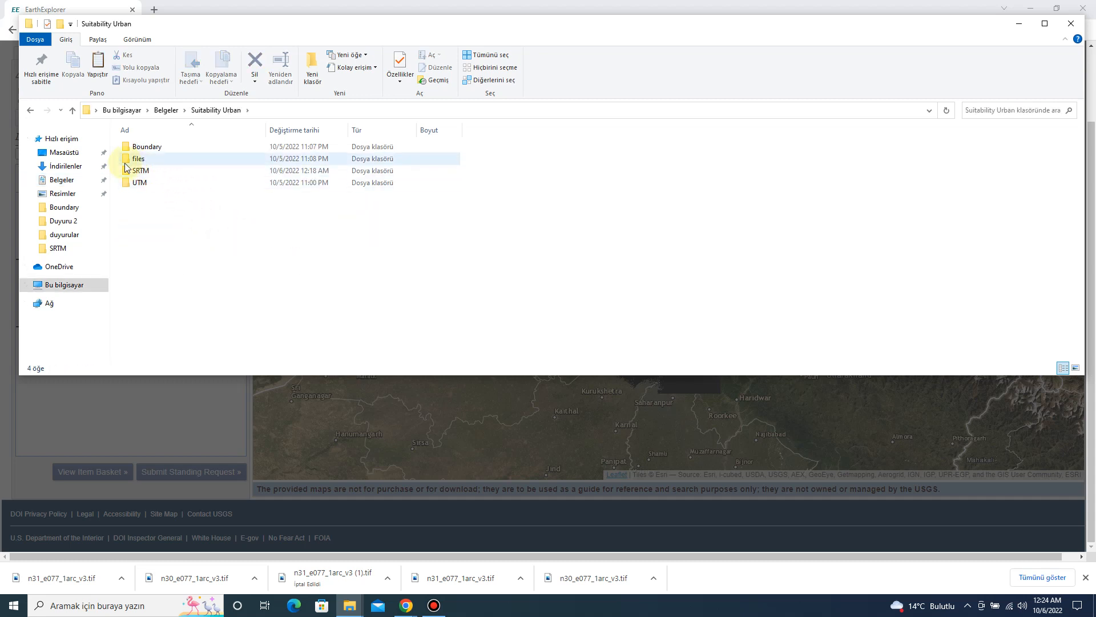
double_click(143, 172)
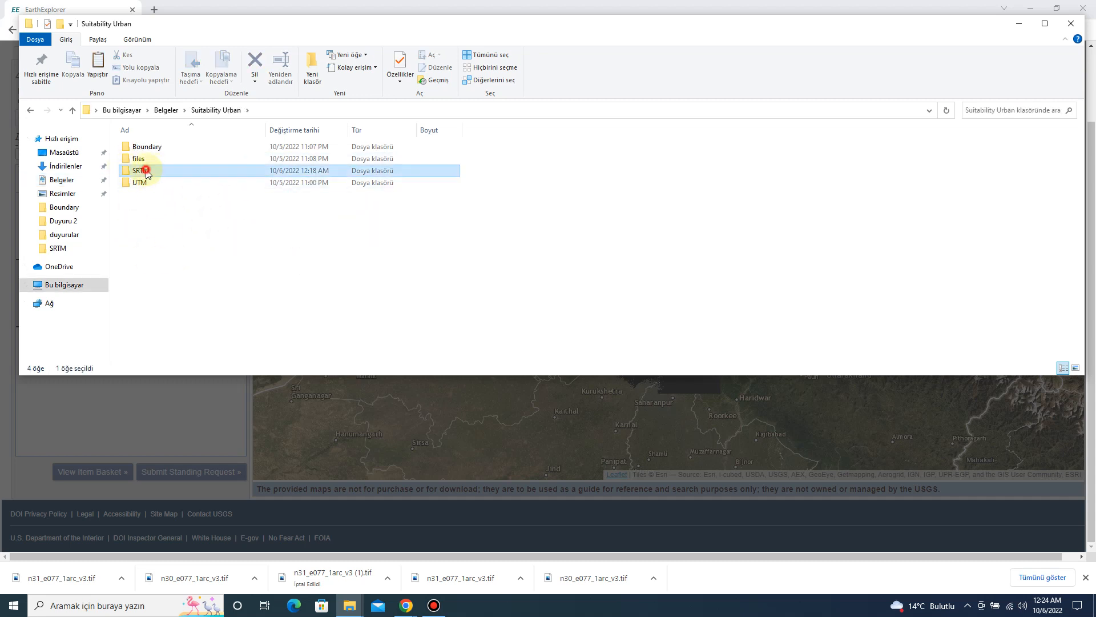
click(32, 111)
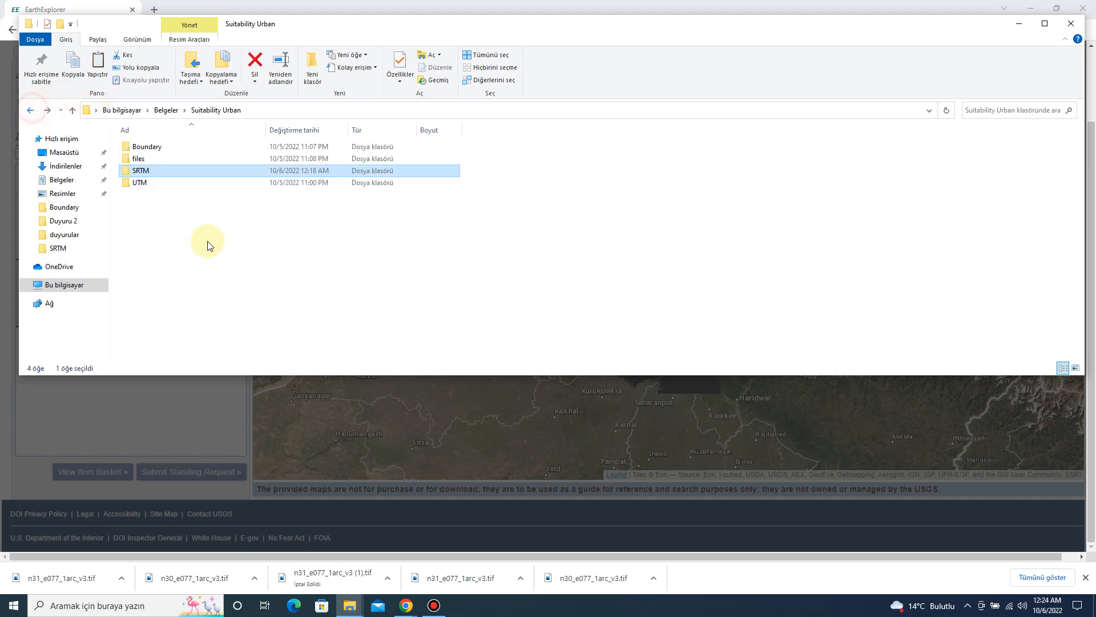
right_click(209, 241)
click(258, 380)
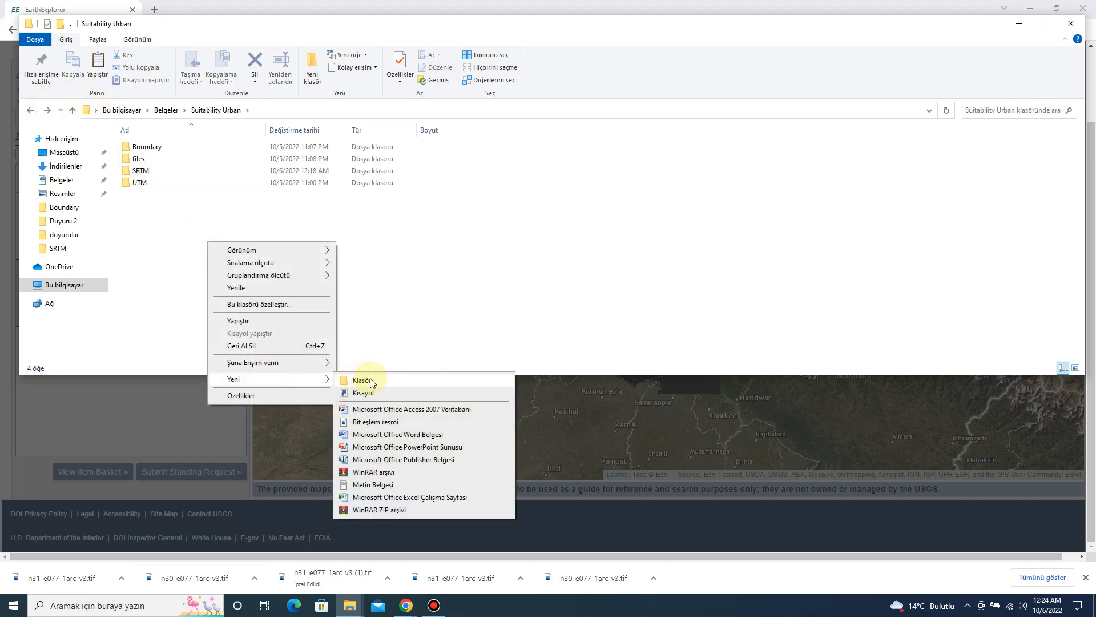
click(421, 320)
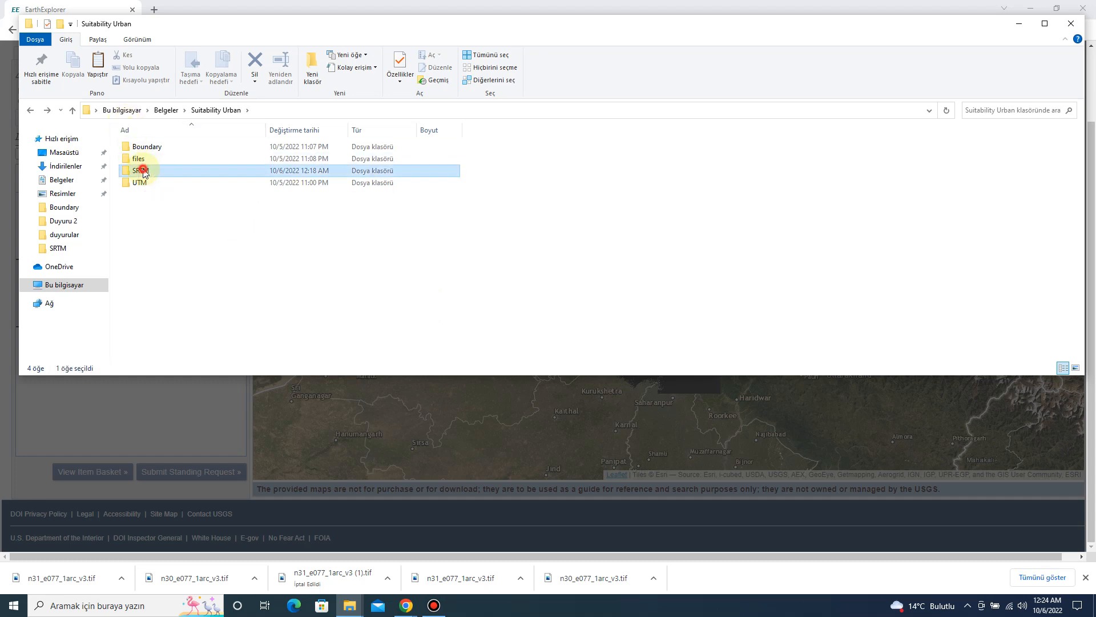
Step: Paste the two elevation tile files into the SRTM folder of Suitability Urban
double_click(140, 171)
right_click(280, 212)
click(311, 289)
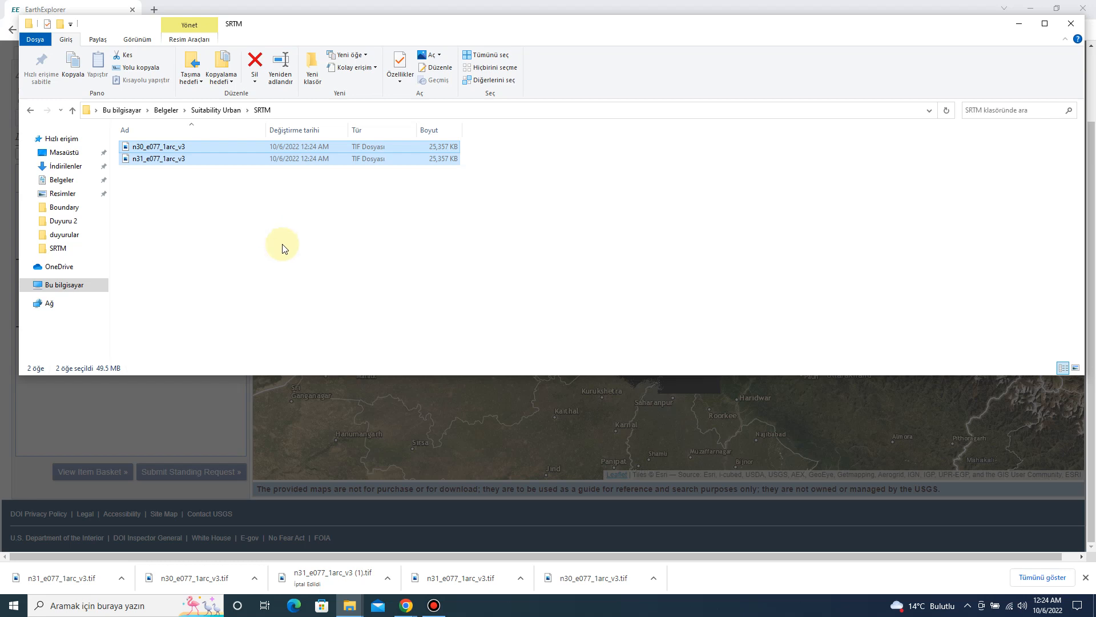
Step: Launch QGIS
click(3, 609)
text(q)
click(111, 292)
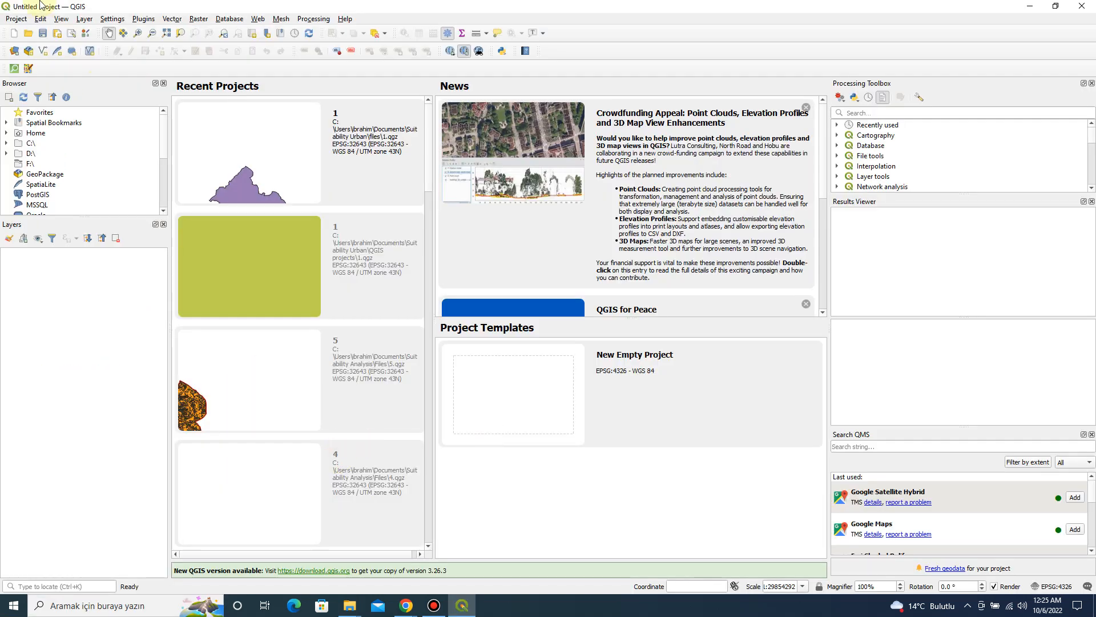
click(434, 605)
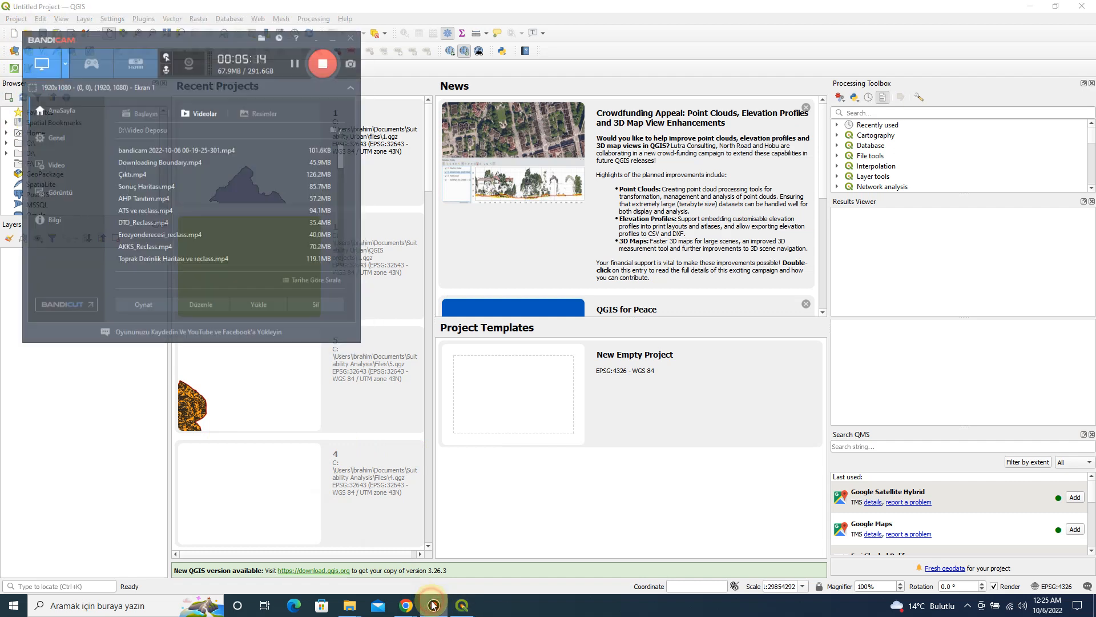
click(434, 605)
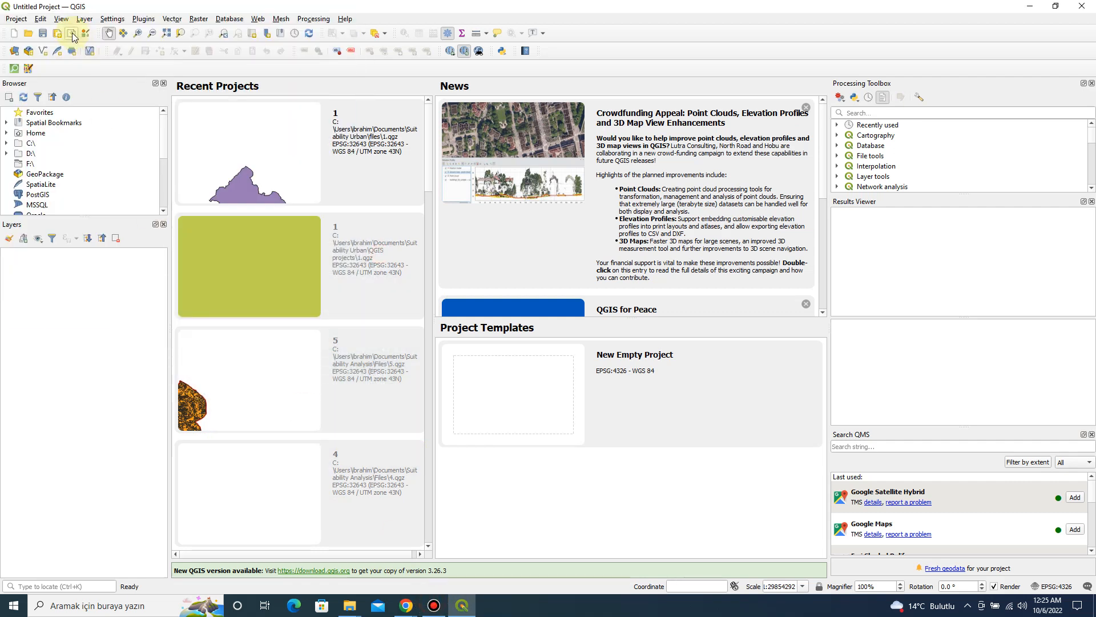
Step: Open the existing project 1 from the Suitability Urban > files folder
click(11, 23)
click(26, 62)
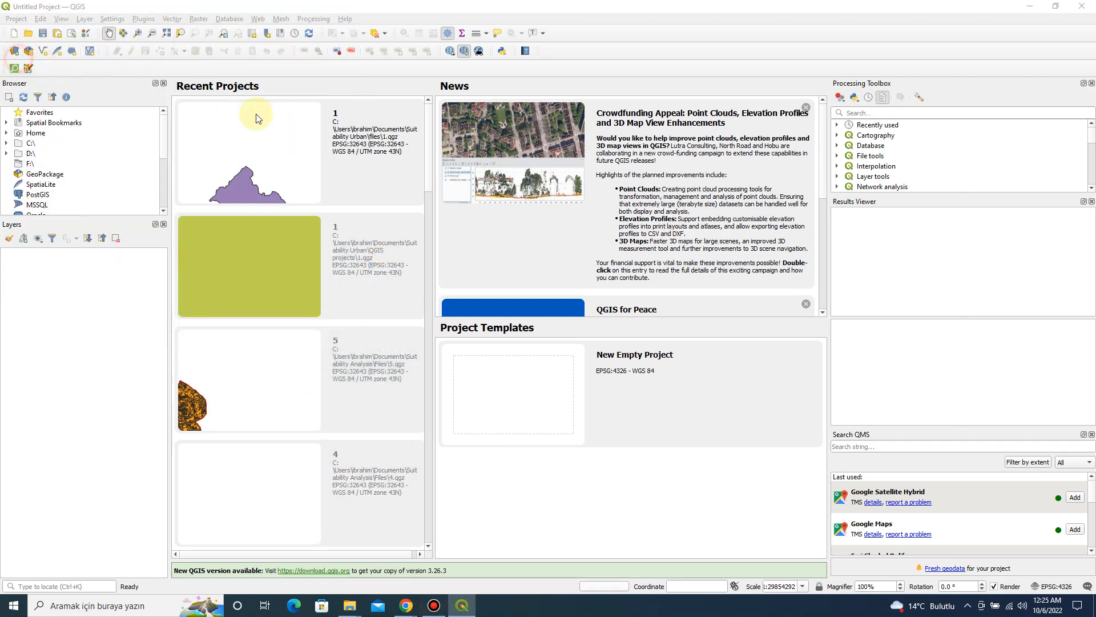
click(215, 43)
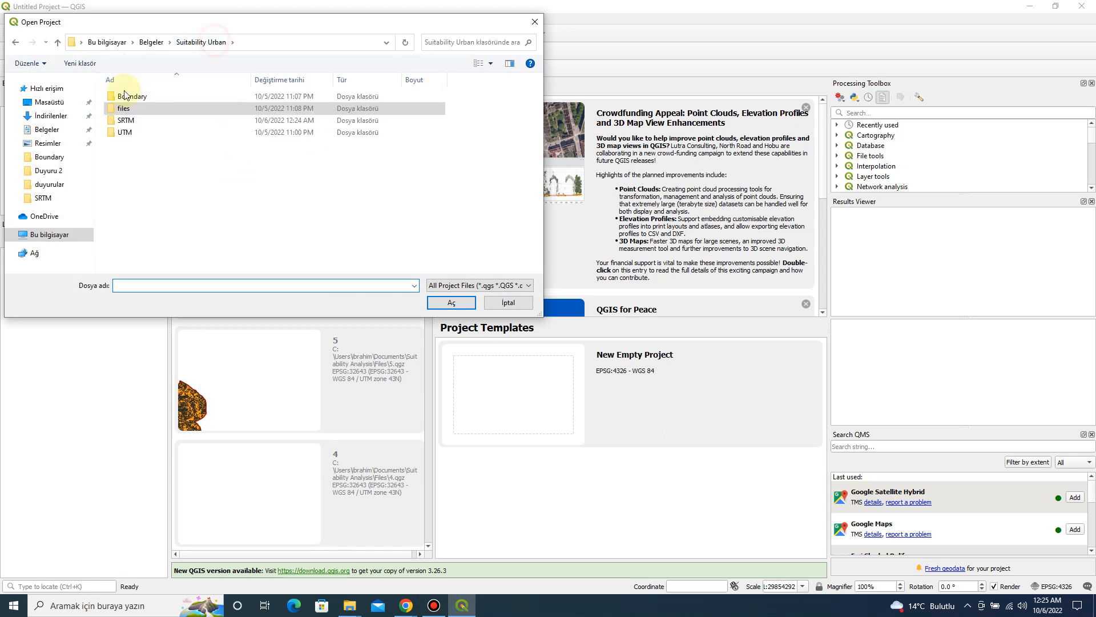
double_click(127, 109)
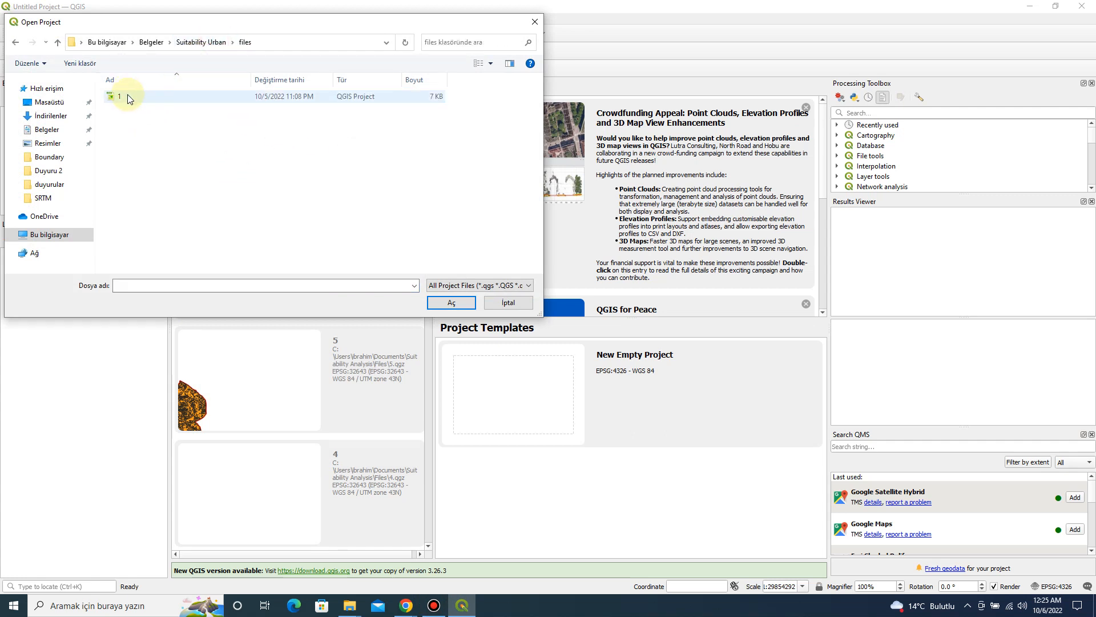
click(126, 97)
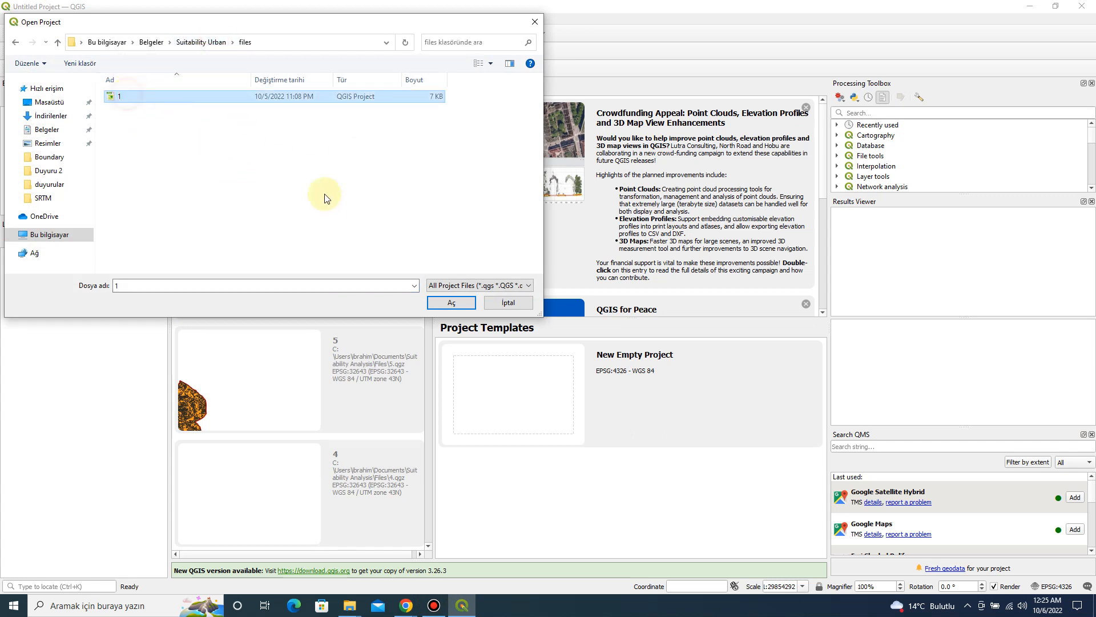
click(452, 303)
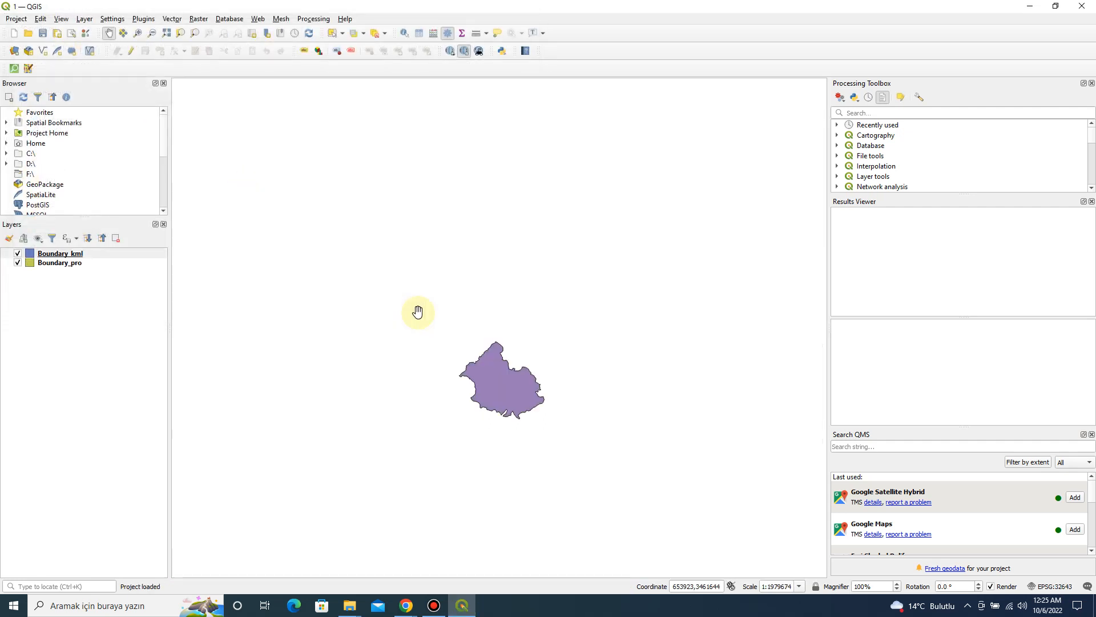
Step: Remove the Boundary_kml layer from the project
click(63, 254)
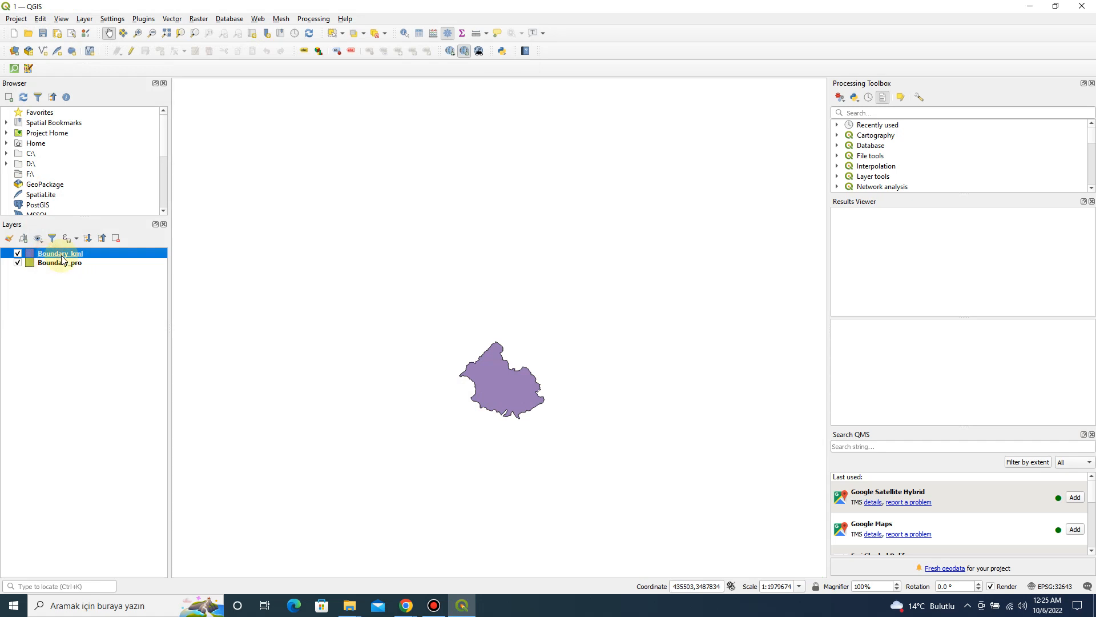
click(115, 237)
click(527, 316)
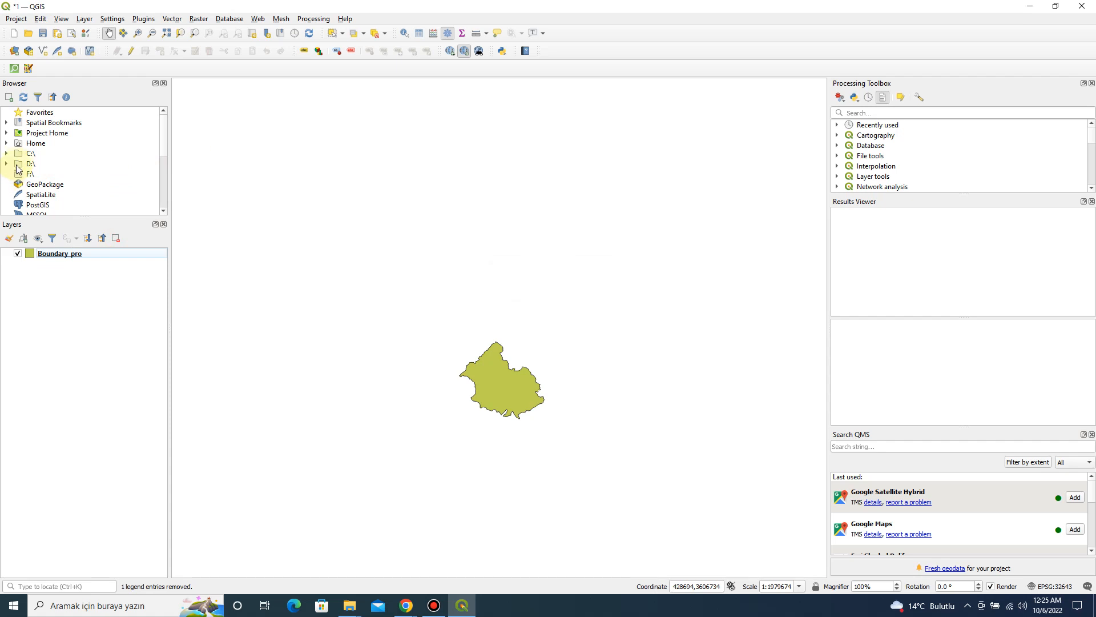
Step: Add n30_e077_1arc_v3.tif and n31_e077_1arc_v3.tif from Documents > Suitability Urban > SRTM to the map
double_click(63, 135)
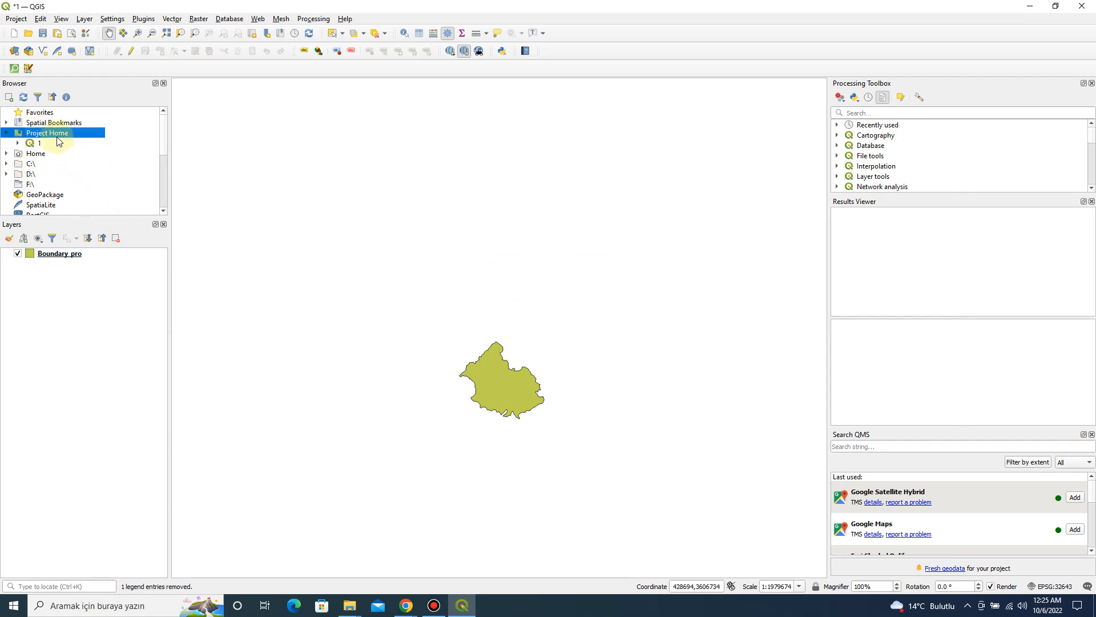
double_click(58, 134)
double_click(35, 146)
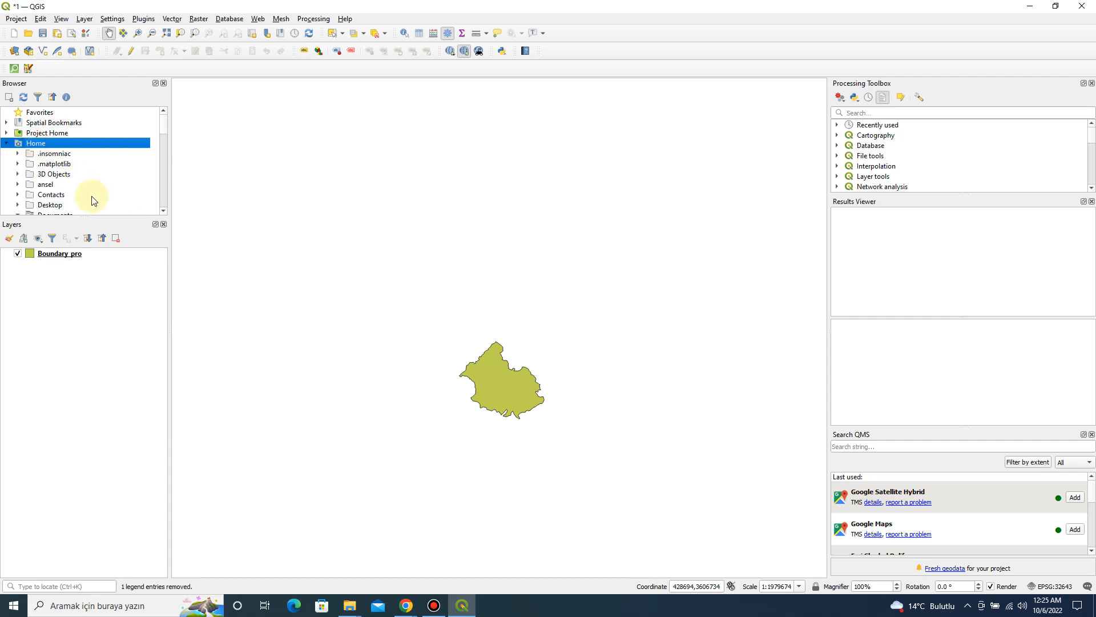
scroll(93, 200, down, 2)
double_click(40, 153)
double_click(40, 152)
scroll(62, 162, down, 3)
double_click(81, 142)
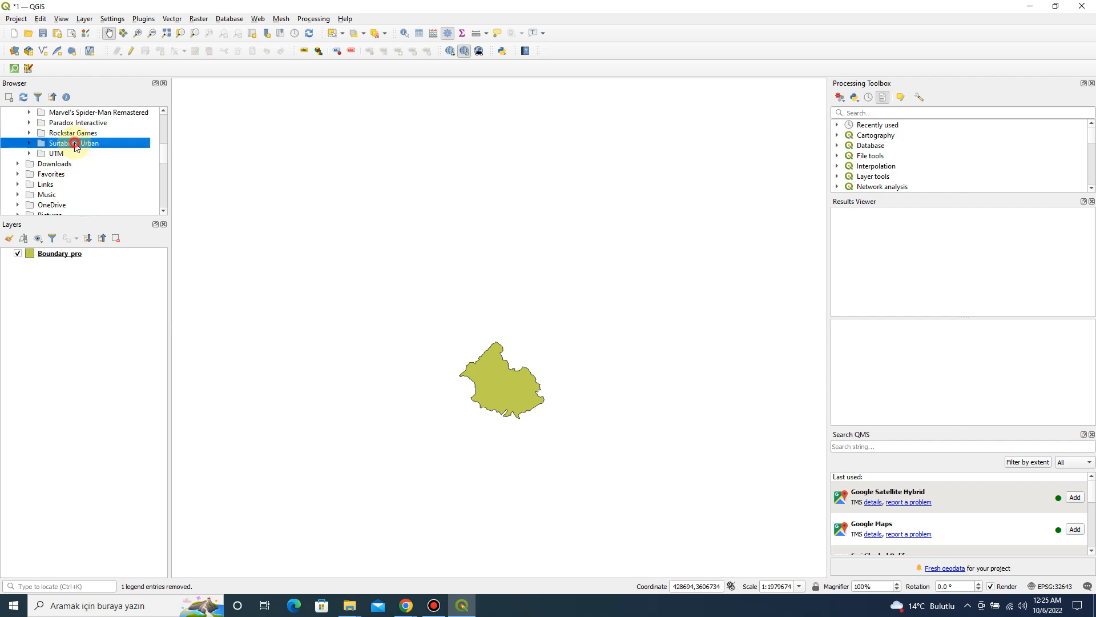
double_click(80, 174)
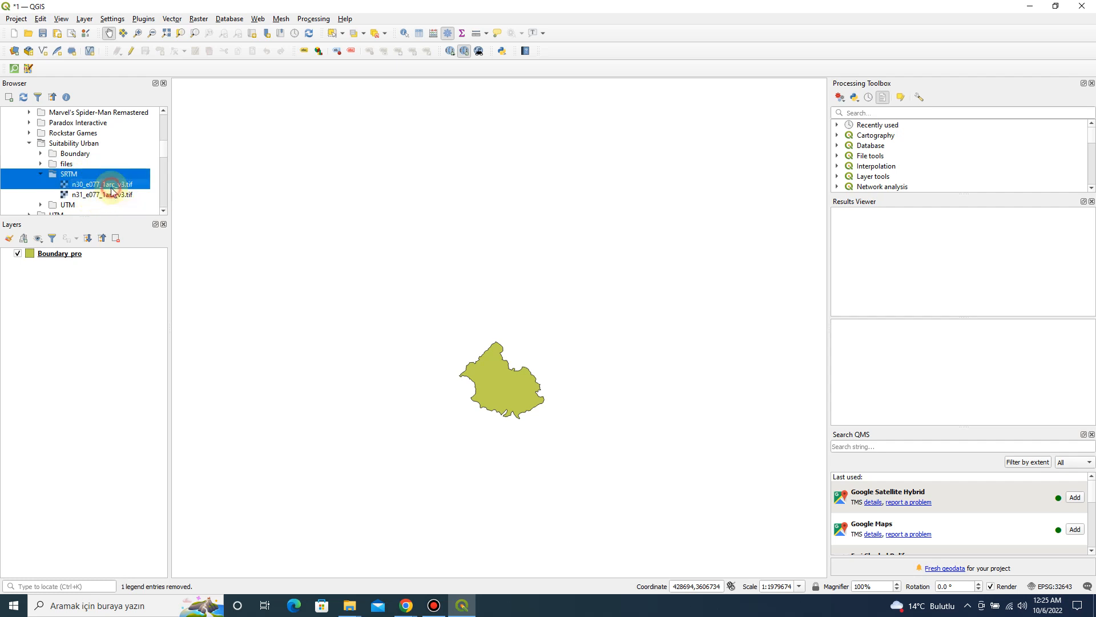
click(93, 185)
shift+click(94, 195)
drag(94, 194, 532, 349)
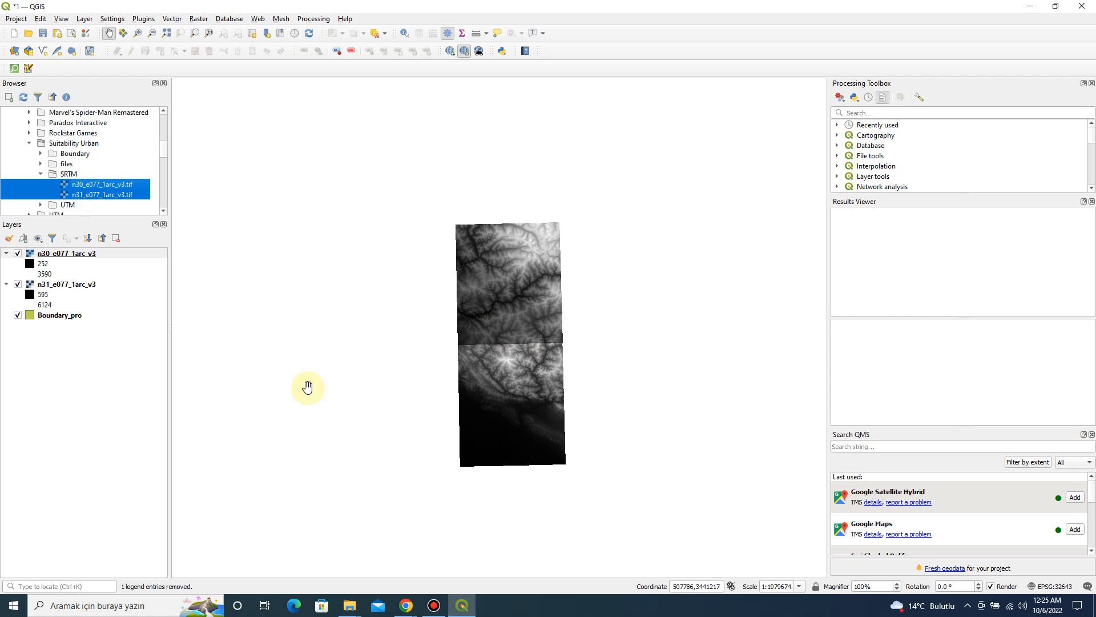
Step: Examine the coordinate reference system and pixel size in the properties of the n30_e077_1arc_v3 layer
click(65, 254)
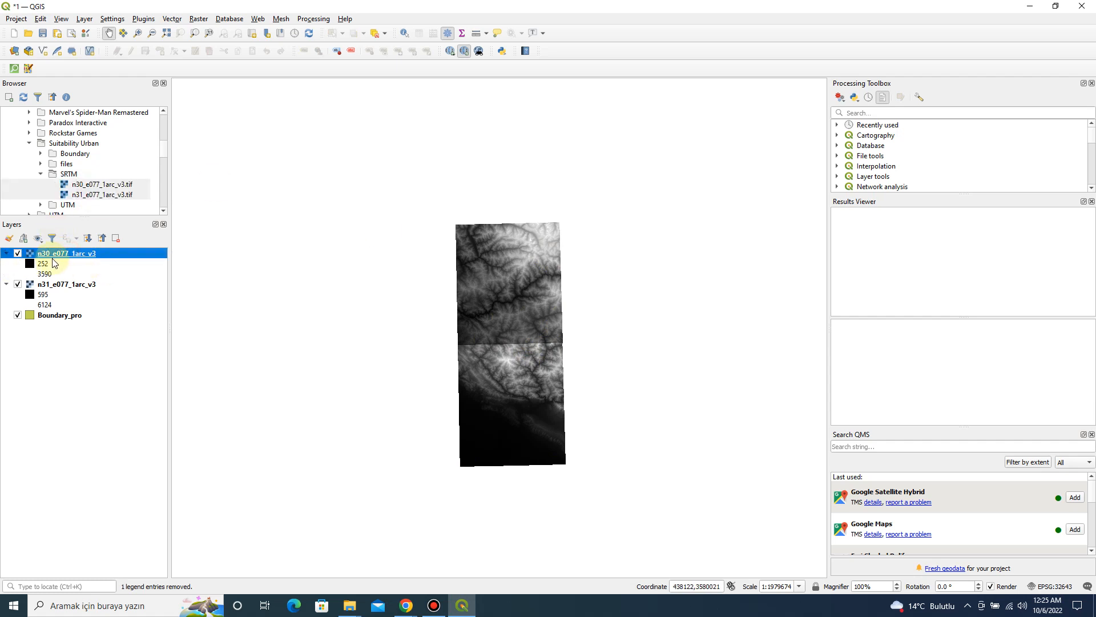
double_click(81, 257)
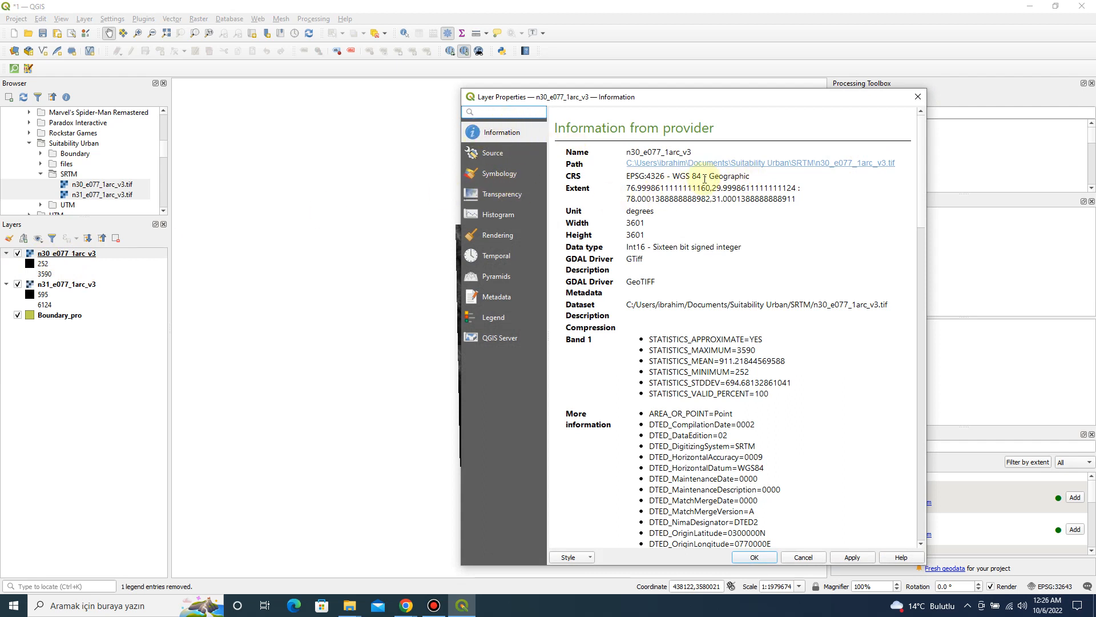
drag(757, 176, 707, 175)
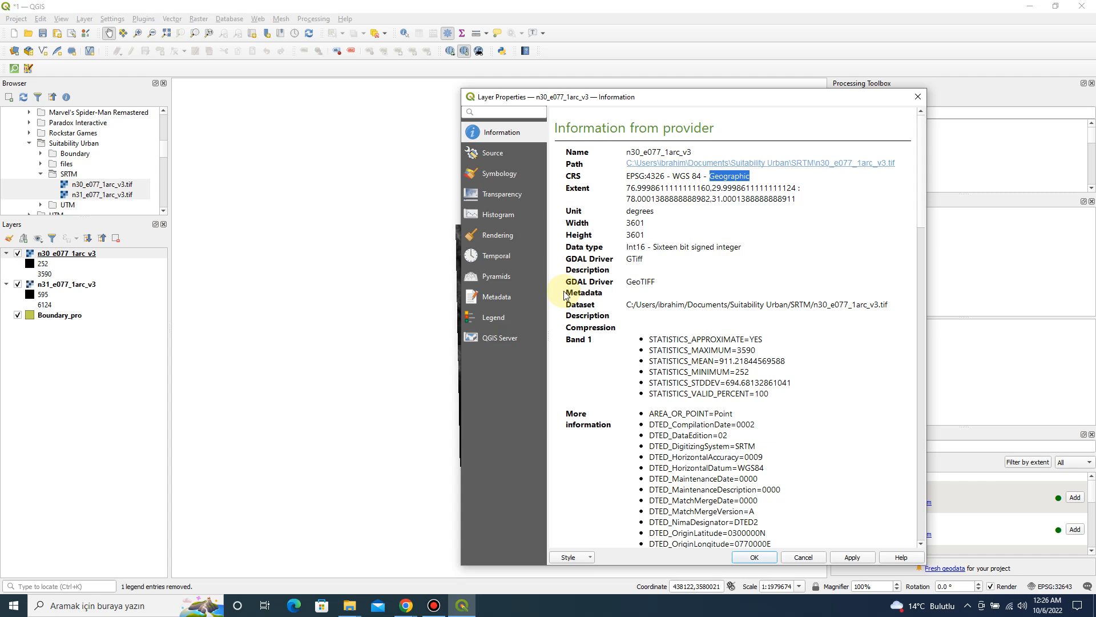
scroll(624, 297, down, 8)
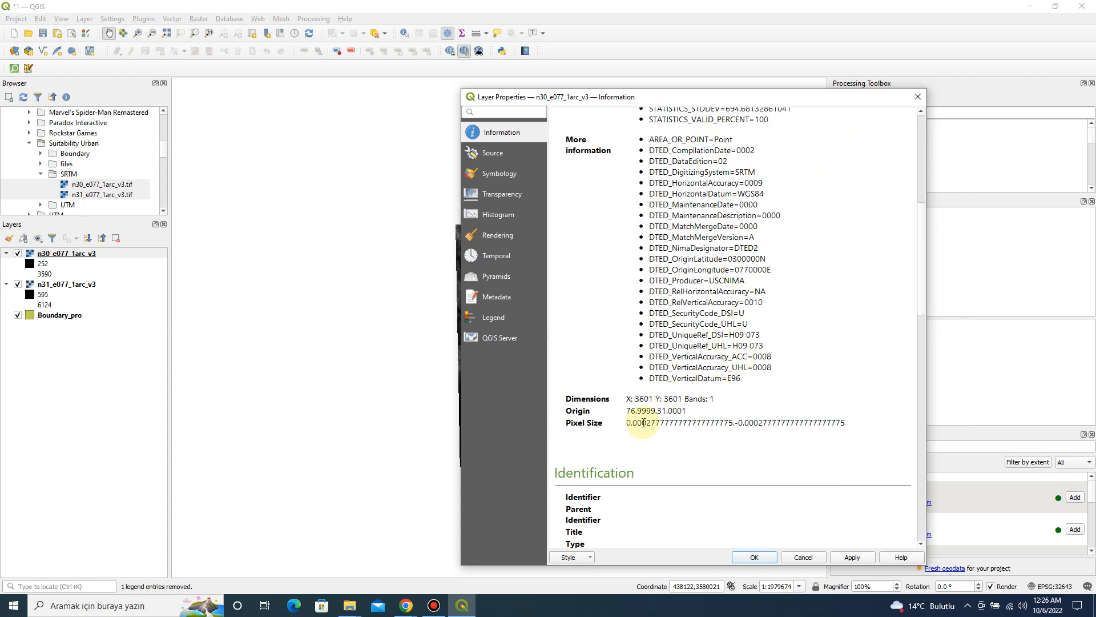
drag(625, 424, 710, 424)
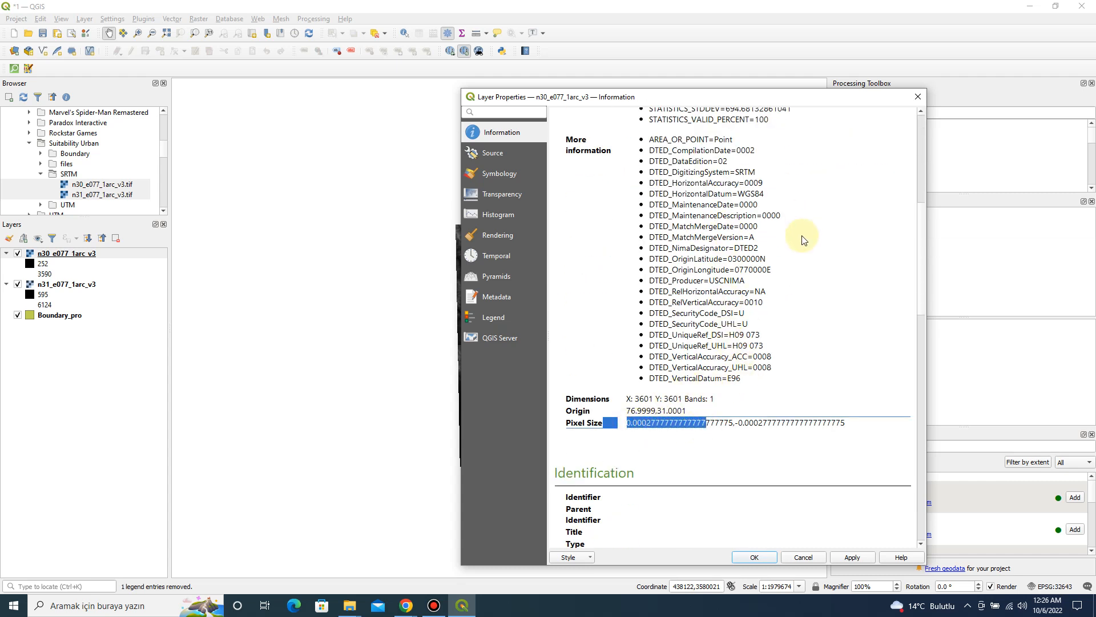
scroll(759, 268, up, 7)
scroll(744, 274, up, 1)
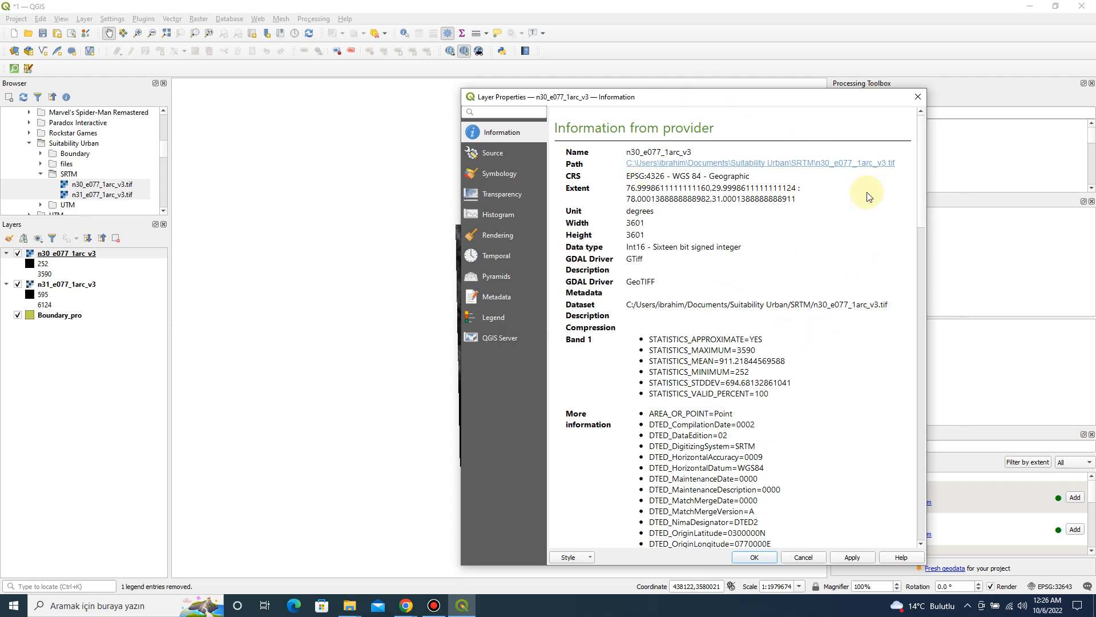
scroll(760, 366, down, 8)
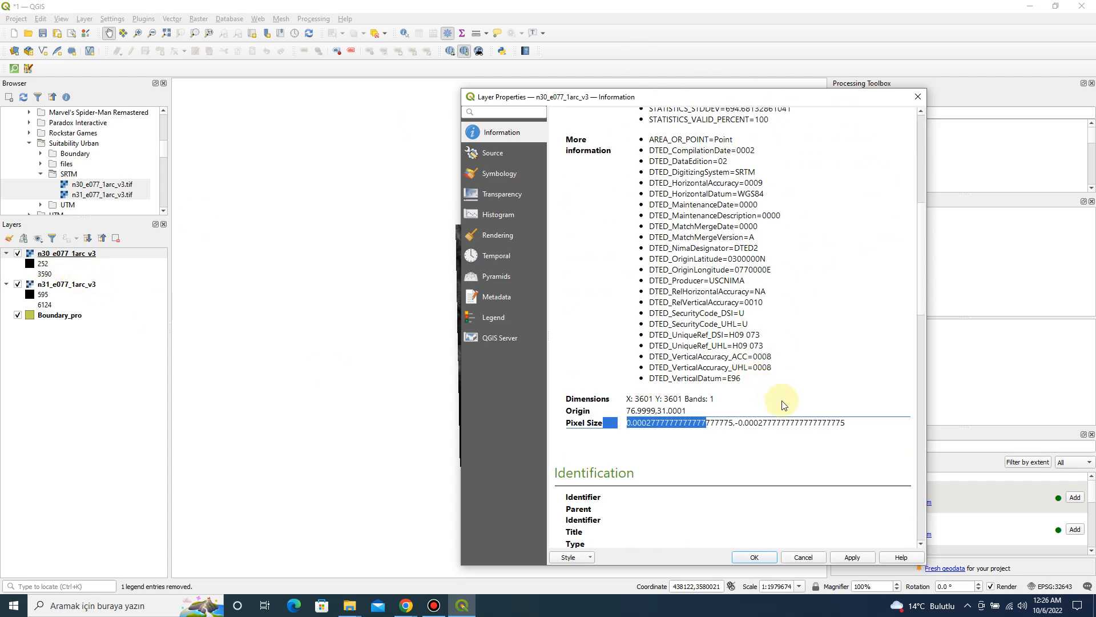
drag(862, 426, 746, 422)
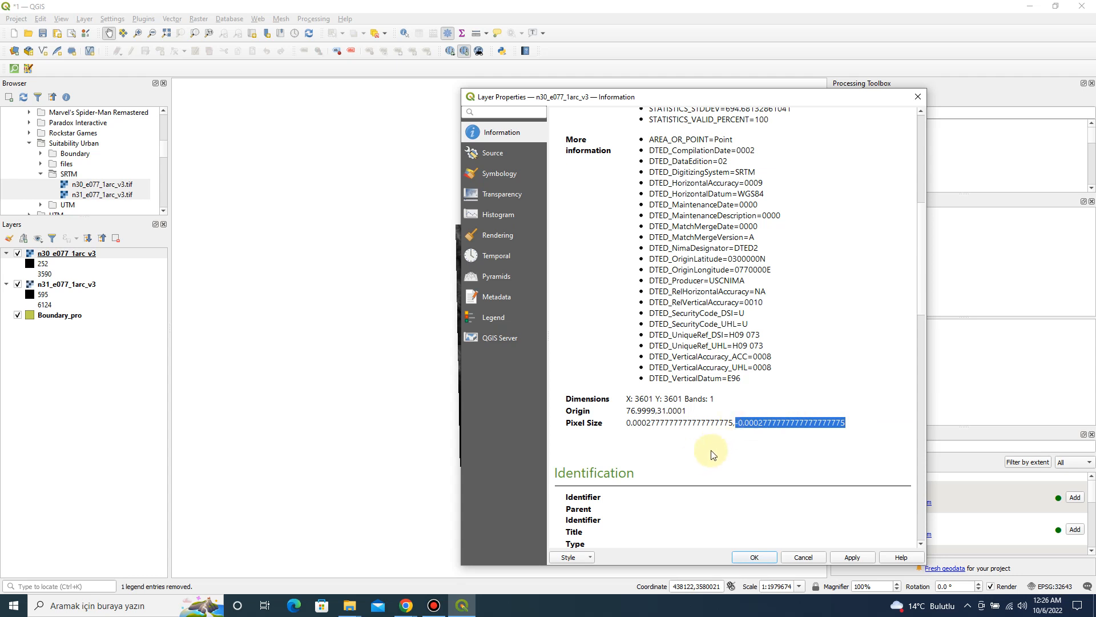
click(922, 100)
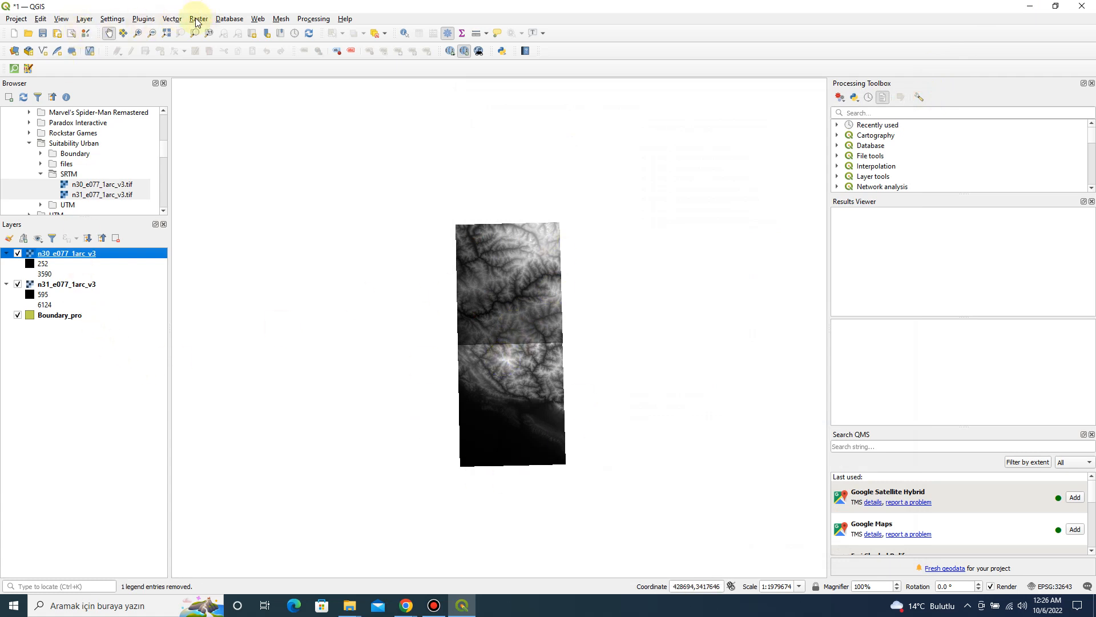
Step: Toggle the visibility of the n30_e077_1arc_v3 and n31_e077_1arc_v3 layers off and on to compare their coverage
click(18, 253)
click(17, 253)
click(18, 284)
click(18, 284)
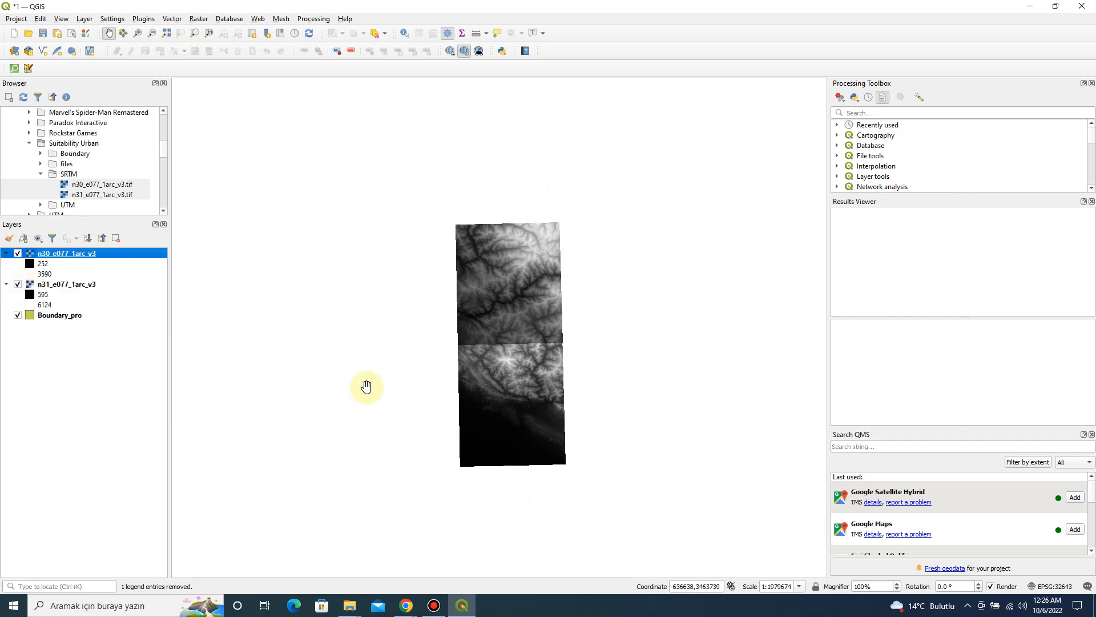
Step: Merge the n30_e077_1arc_v3 and n31_e077_1arc_v3 rasters into a temporary Float32 raster layer
click(197, 19)
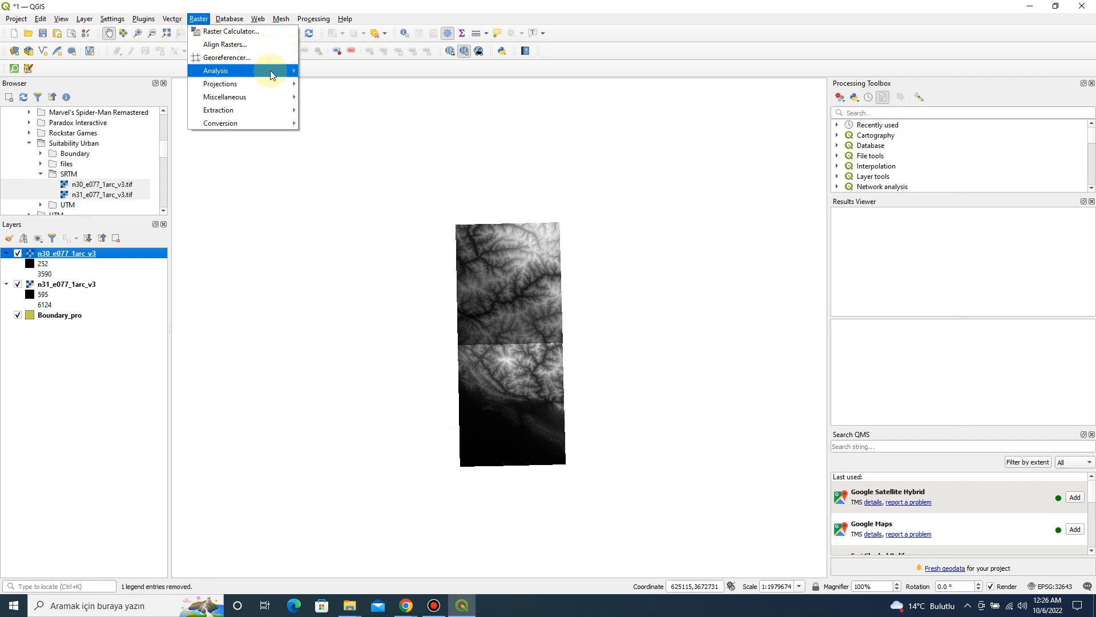
mouse_move(265, 73)
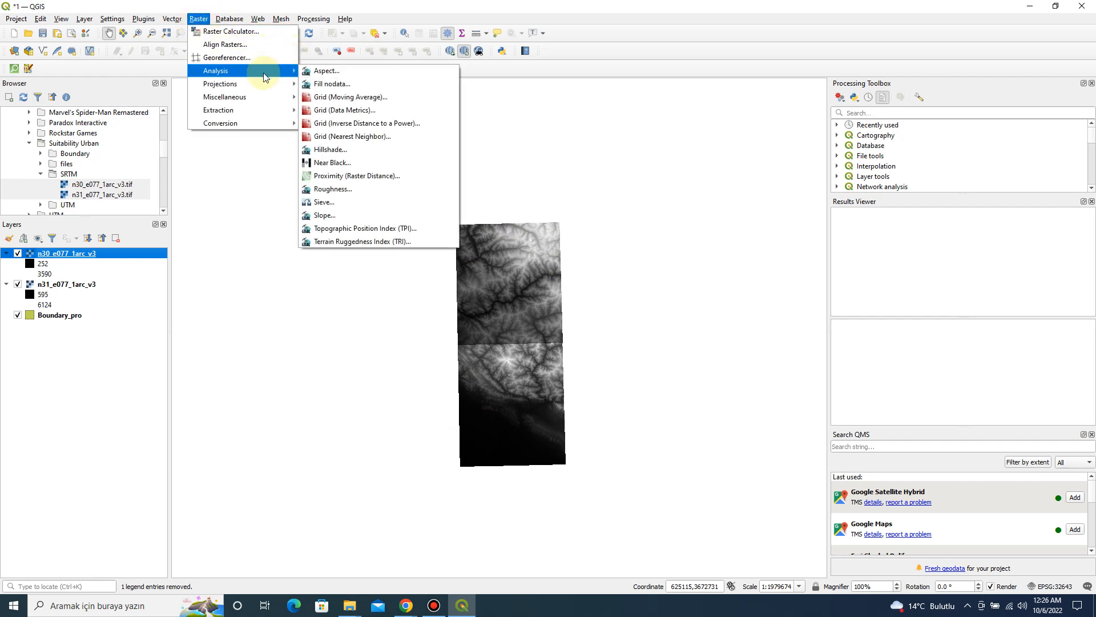
mouse_move(244, 98)
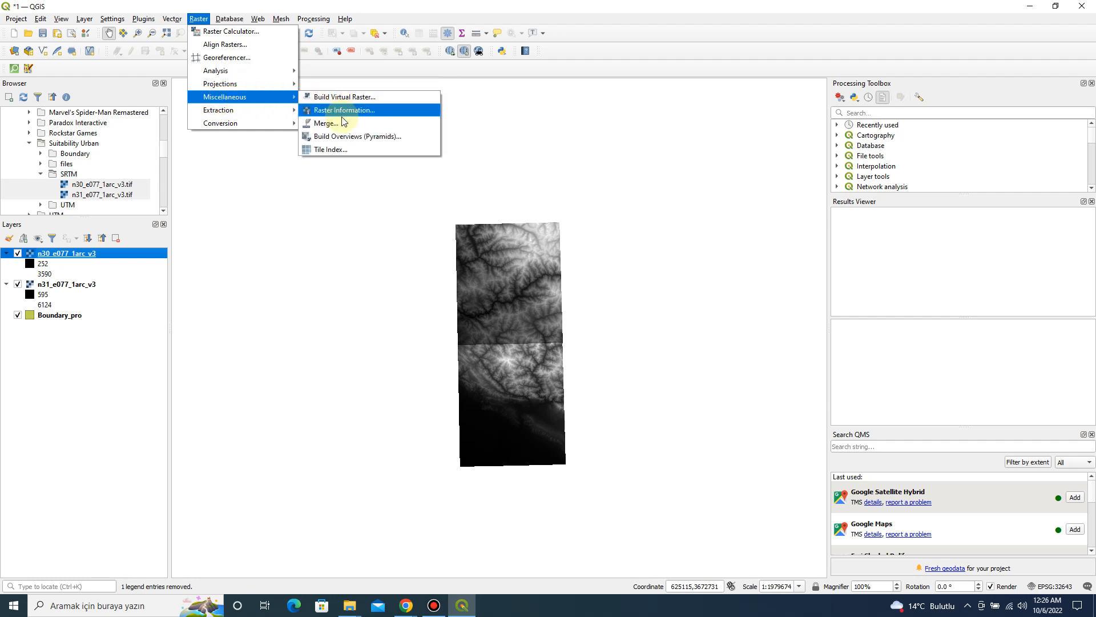
click(330, 122)
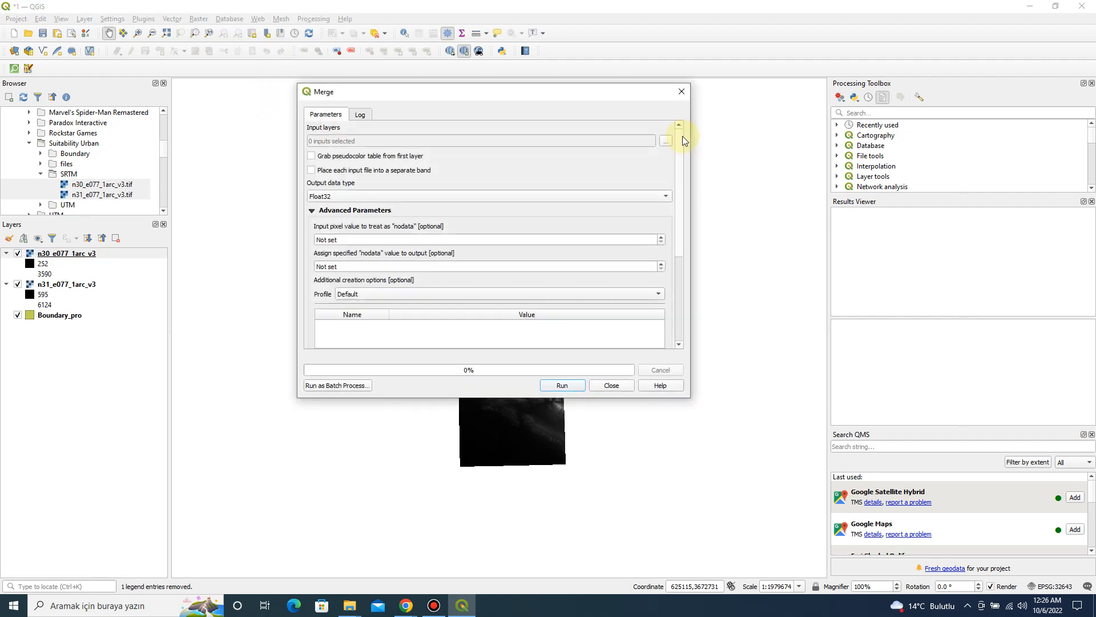
click(666, 141)
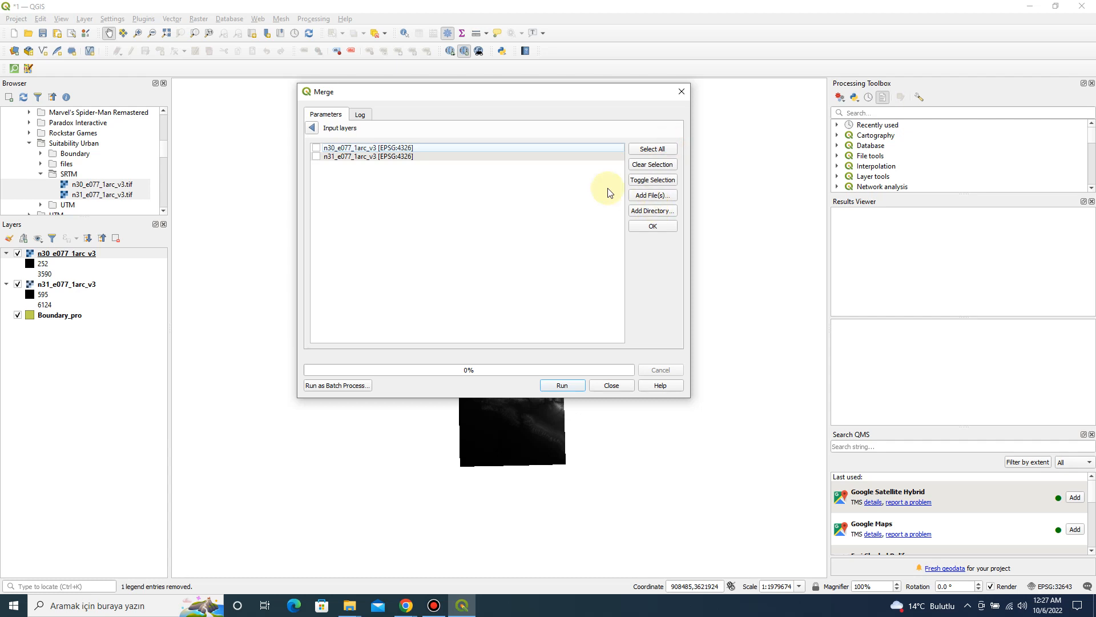
click(317, 156)
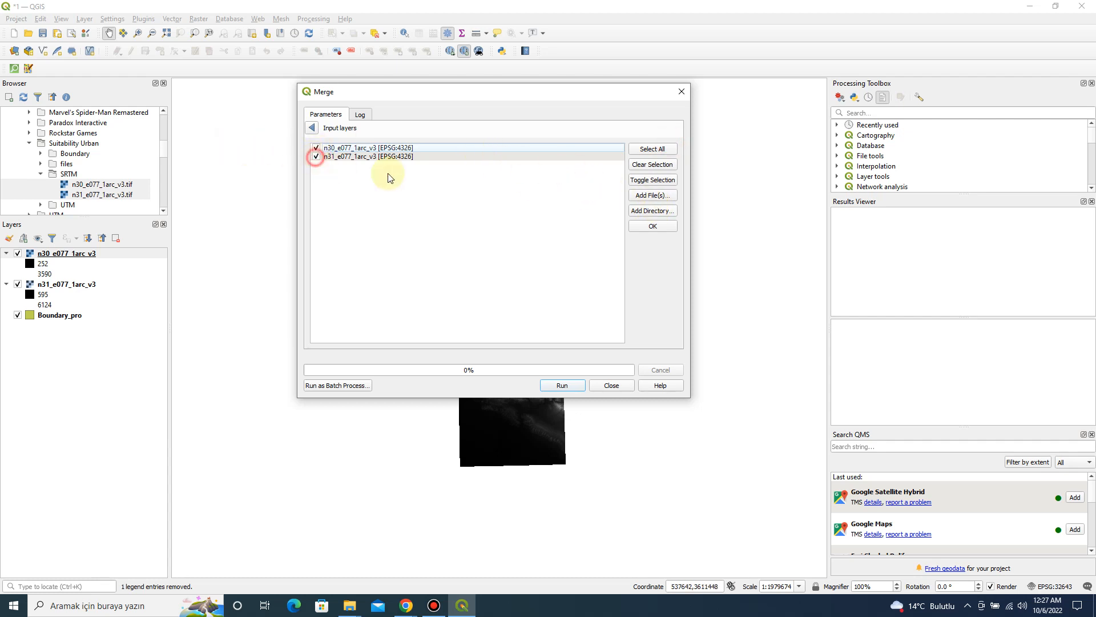
click(652, 226)
drag(680, 195, 669, 167)
scroll(668, 229, down, 5)
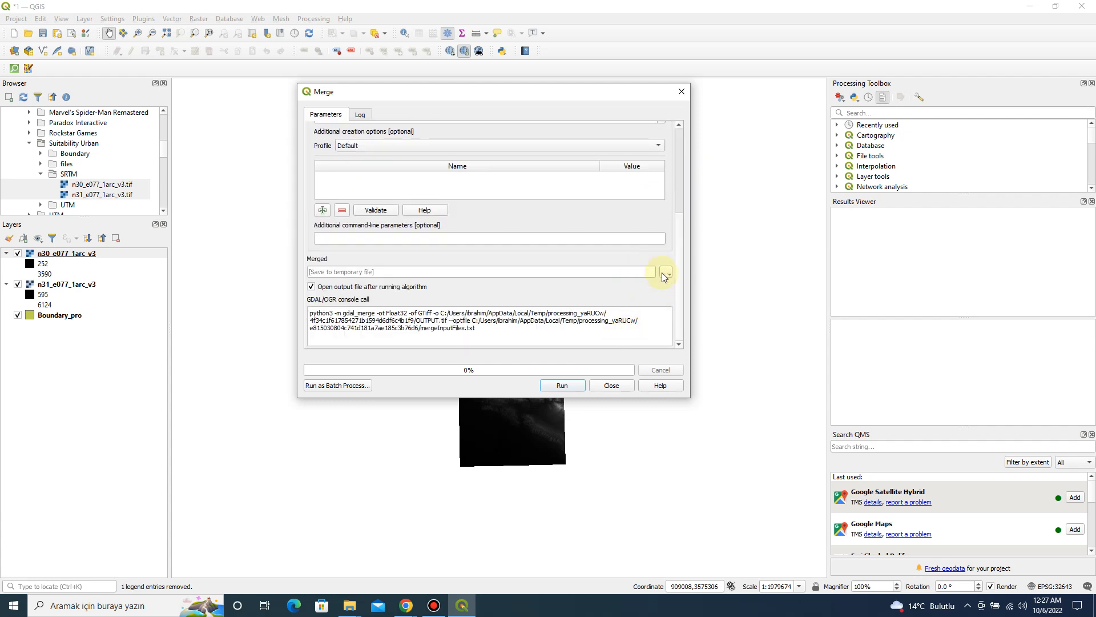
click(563, 386)
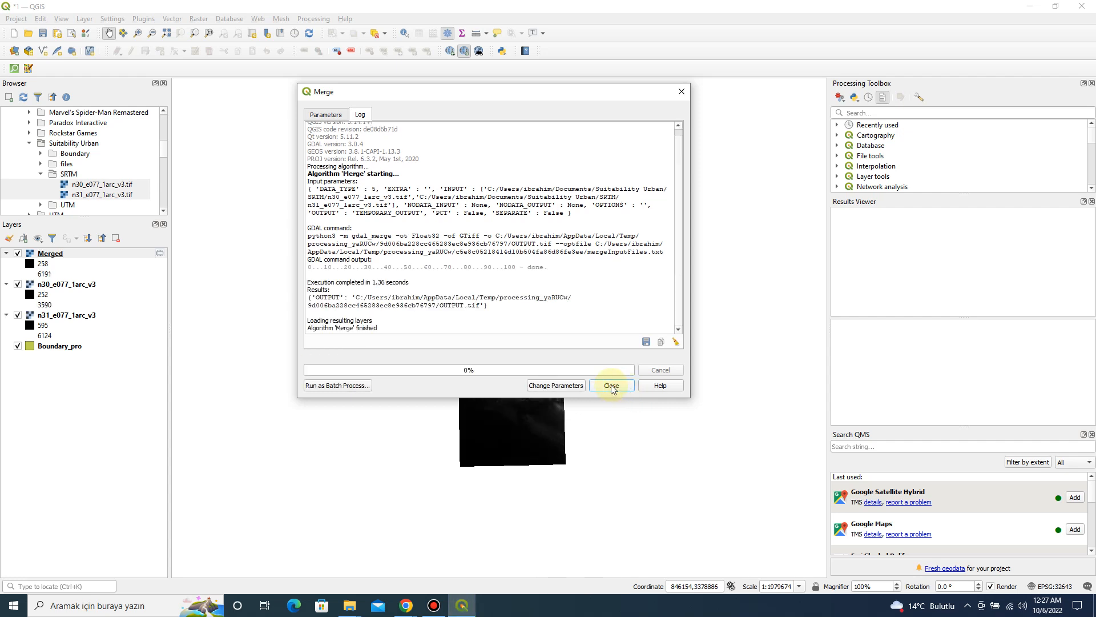
click(611, 386)
Step: Remove the two source SRTM tile layers from the project and move Boundary_pro above the Merged raster
click(18, 283)
click(17, 315)
click(70, 285)
ctrl+click(69, 315)
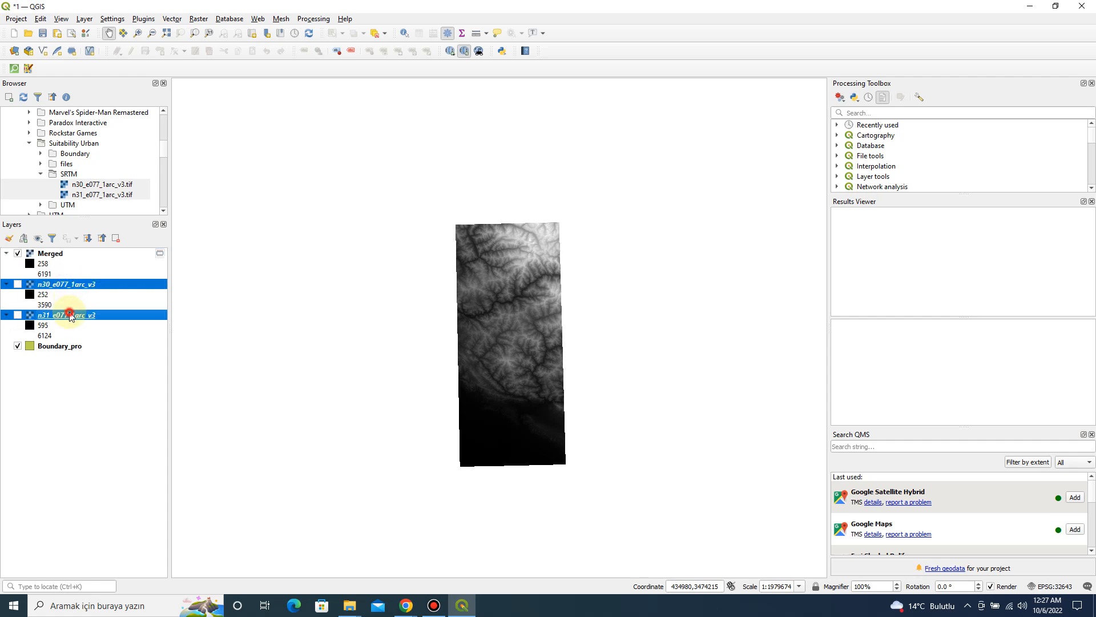
right_click(70, 315)
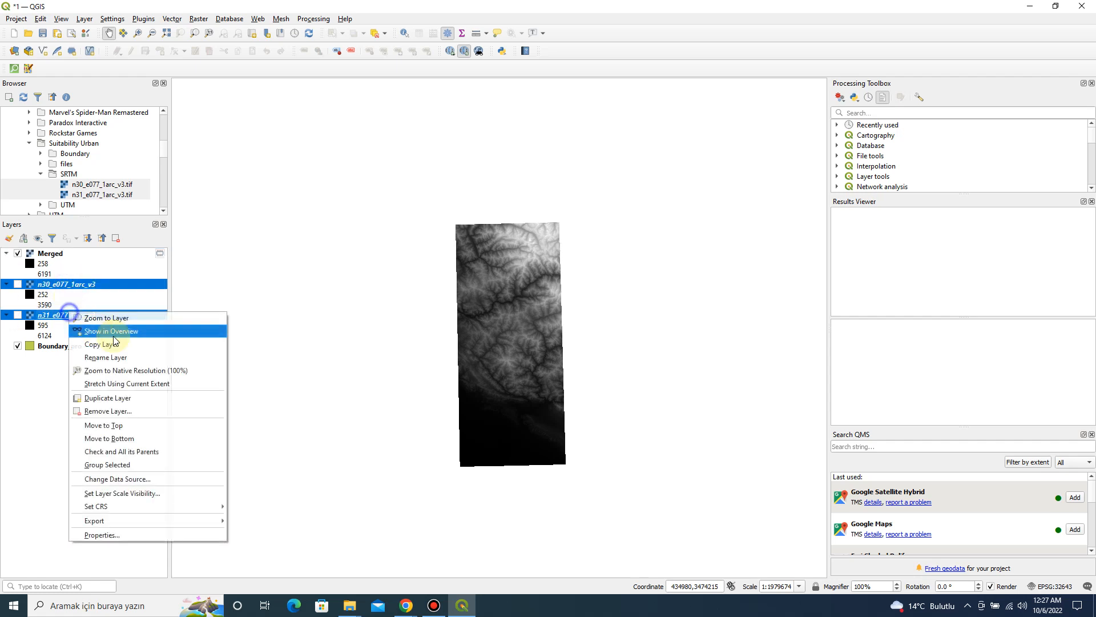
click(120, 412)
click(532, 317)
mouse_move(63, 283)
mouse_down()
mouse_move(69, 254)
mouse_move(99, 253)
mouse_up()
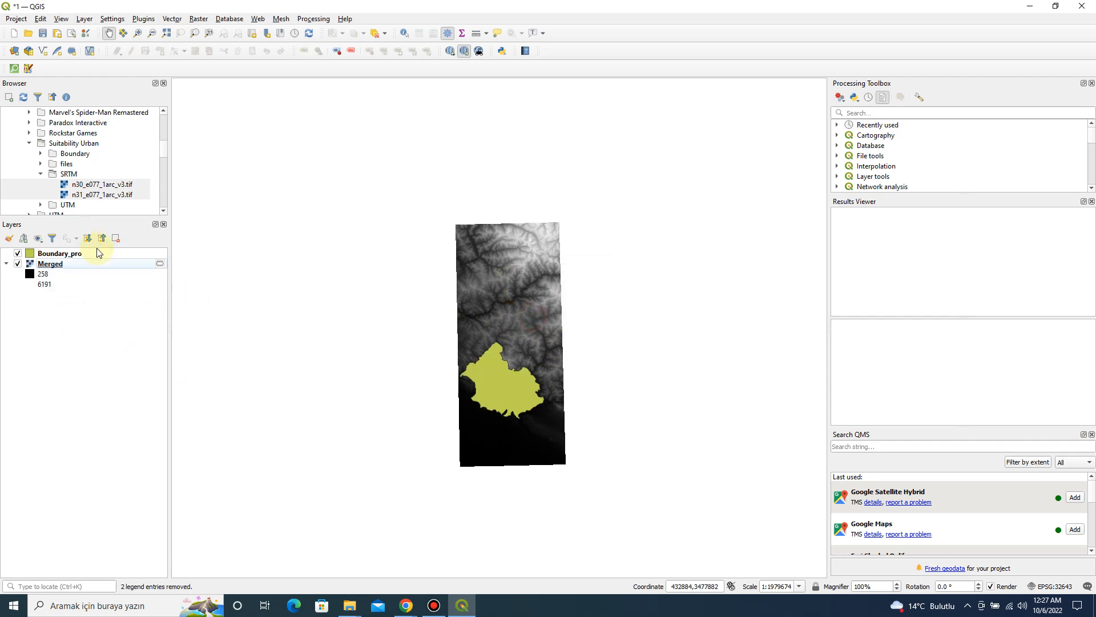
Step: Set up a GeoTIFF export of the Merged layer with the file name Merged_pro in the Suitability Urban > SRTM folder
click(67, 263)
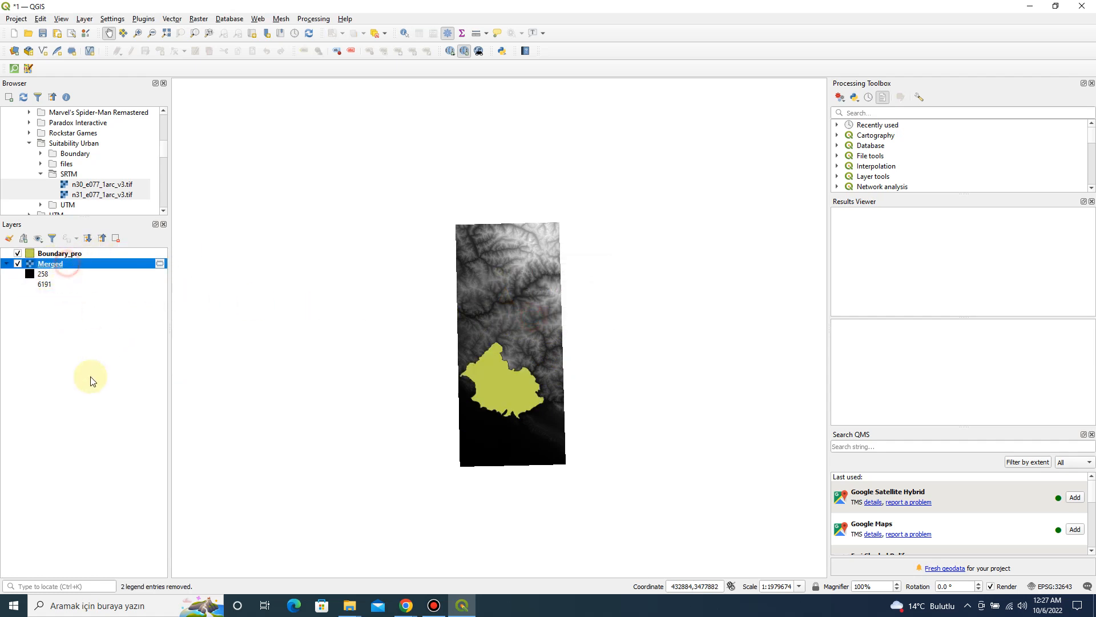
right_click(61, 267)
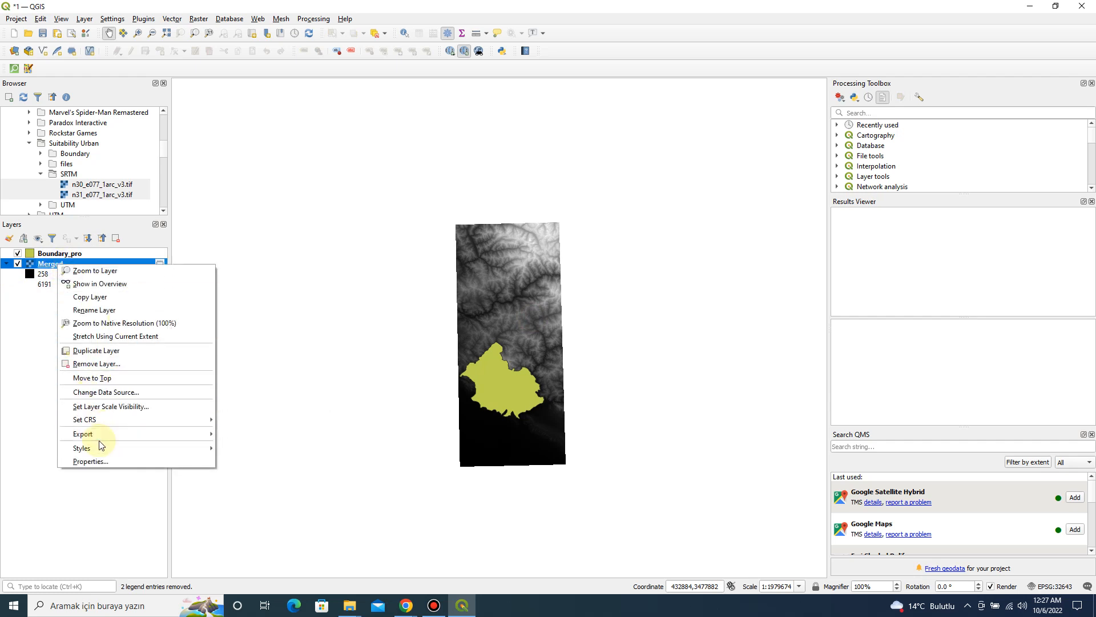
mouse_move(102, 433)
click(223, 431)
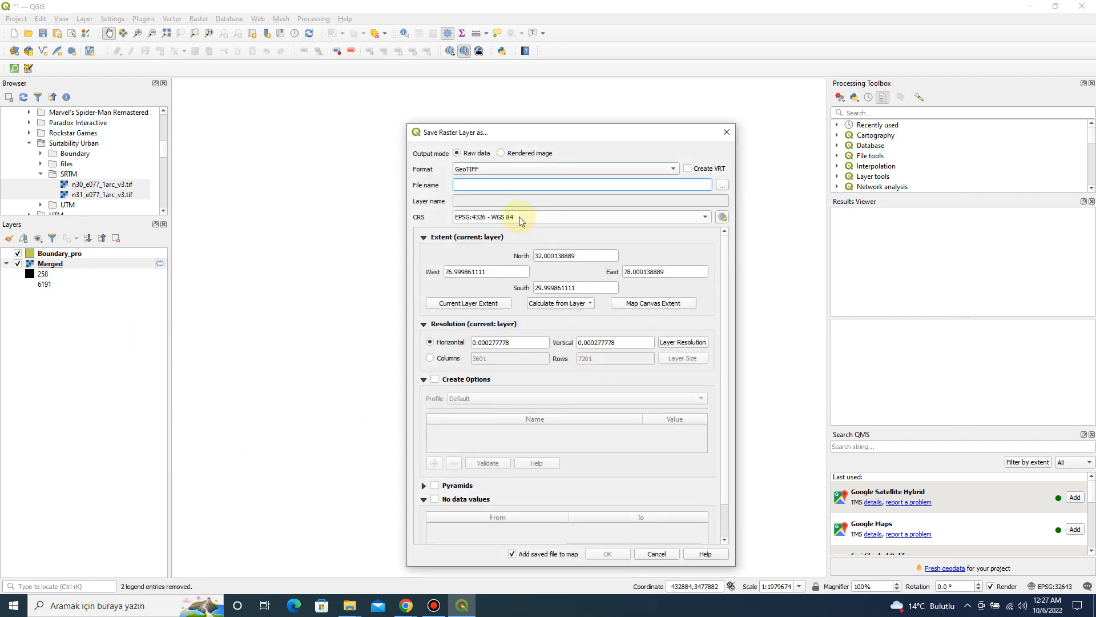
click(722, 184)
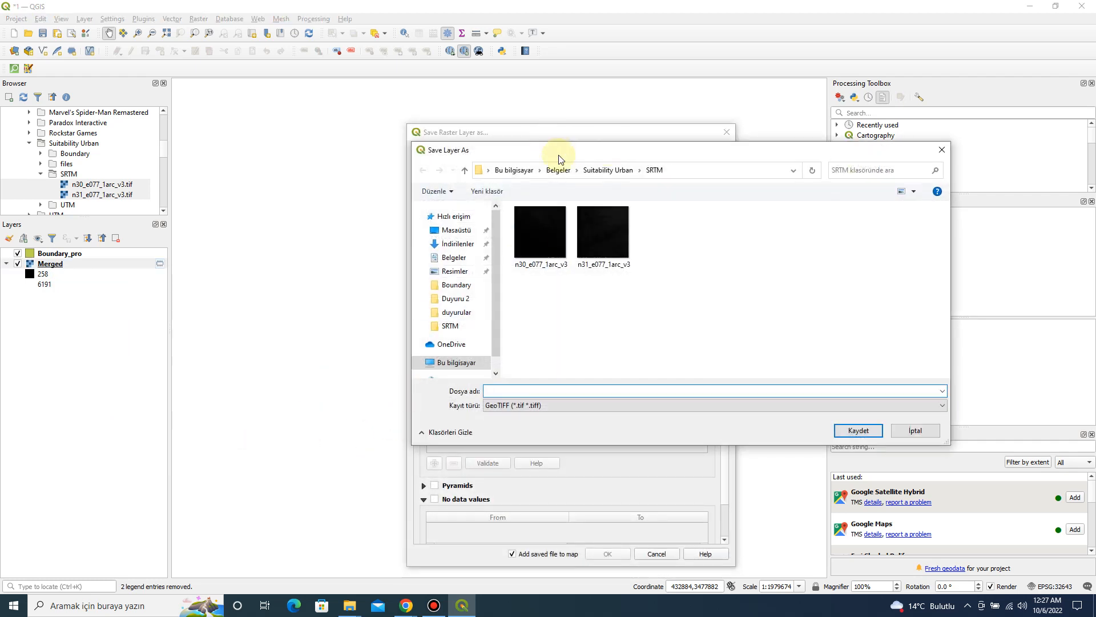
click(614, 170)
double_click(536, 248)
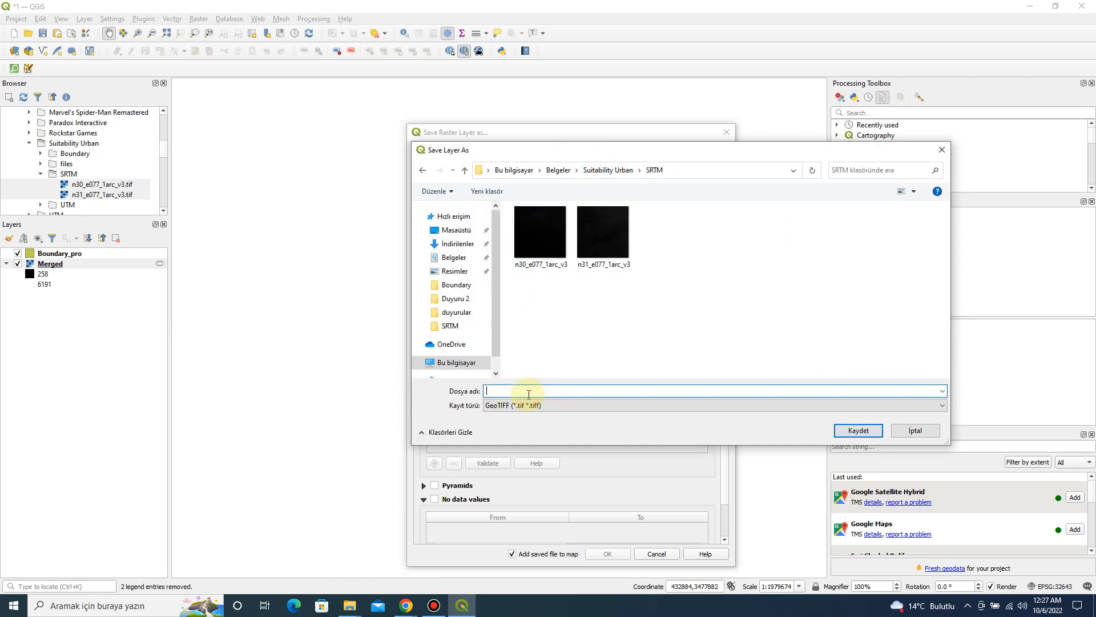
text(Merged_pro)
key(Return)
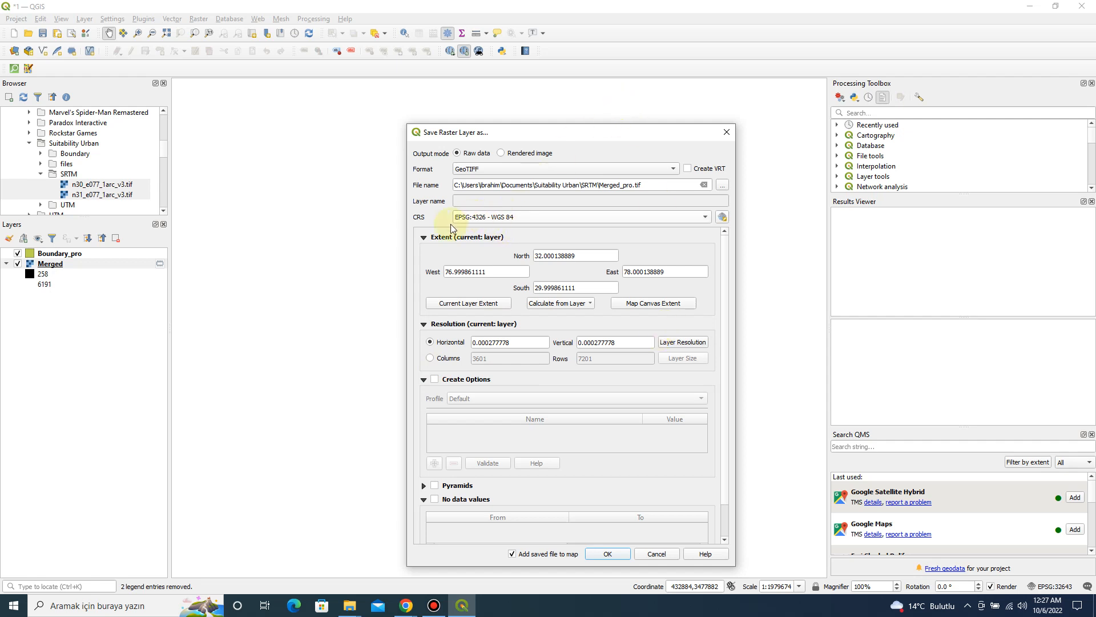
Step: Export the raster in the project CRS EPSG:32643 - WGS 84 / UTM zone 43N with a no data range from 0 to 0
click(522, 217)
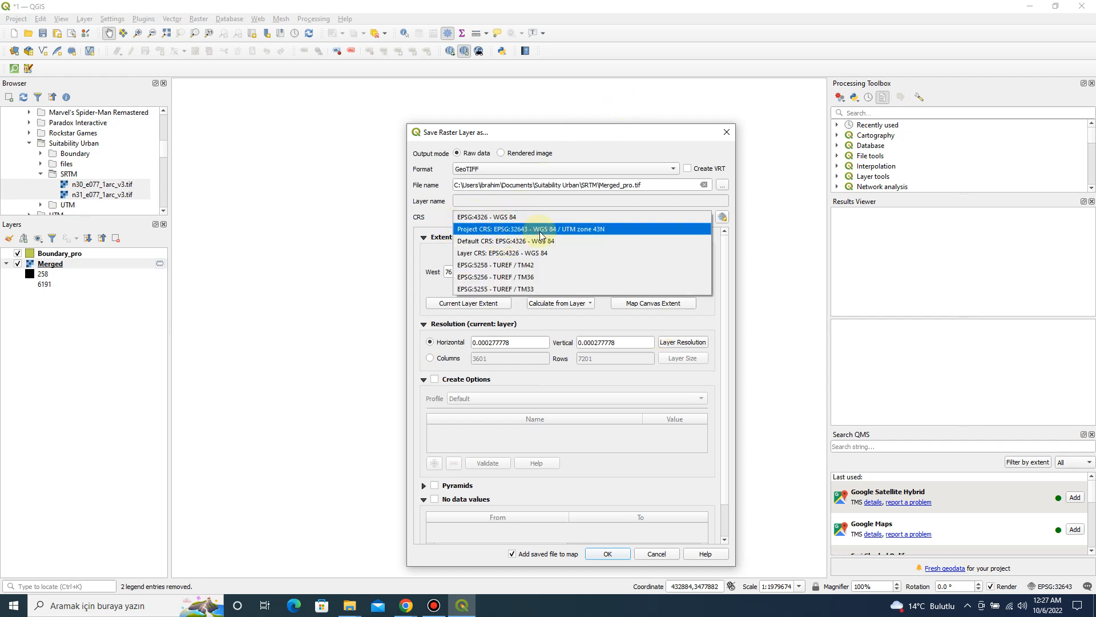
click(597, 228)
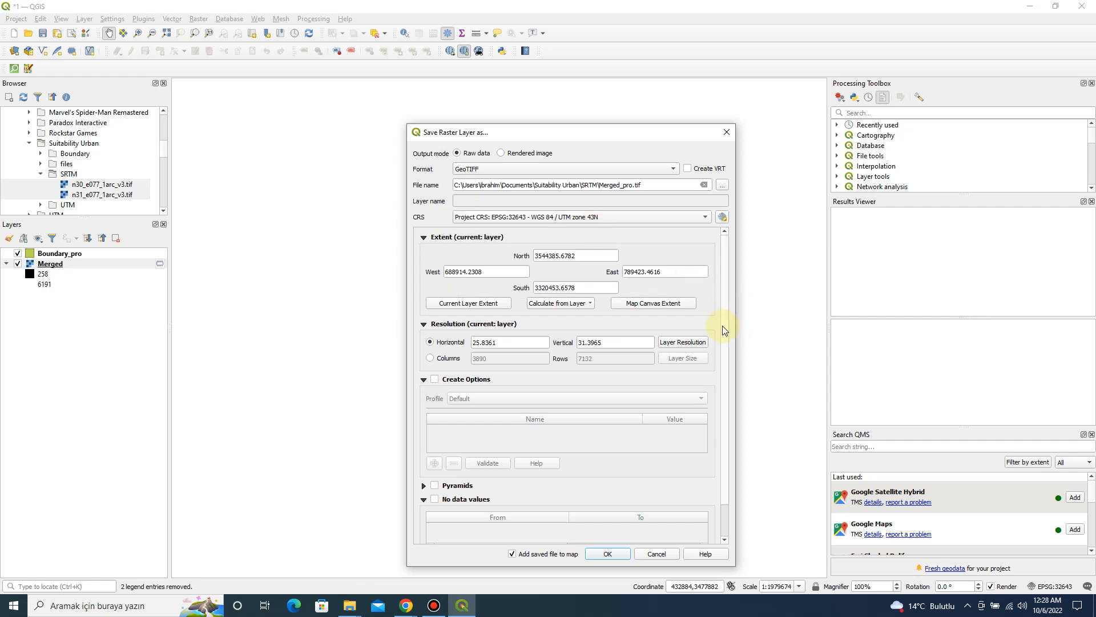
drag(723, 328, 714, 418)
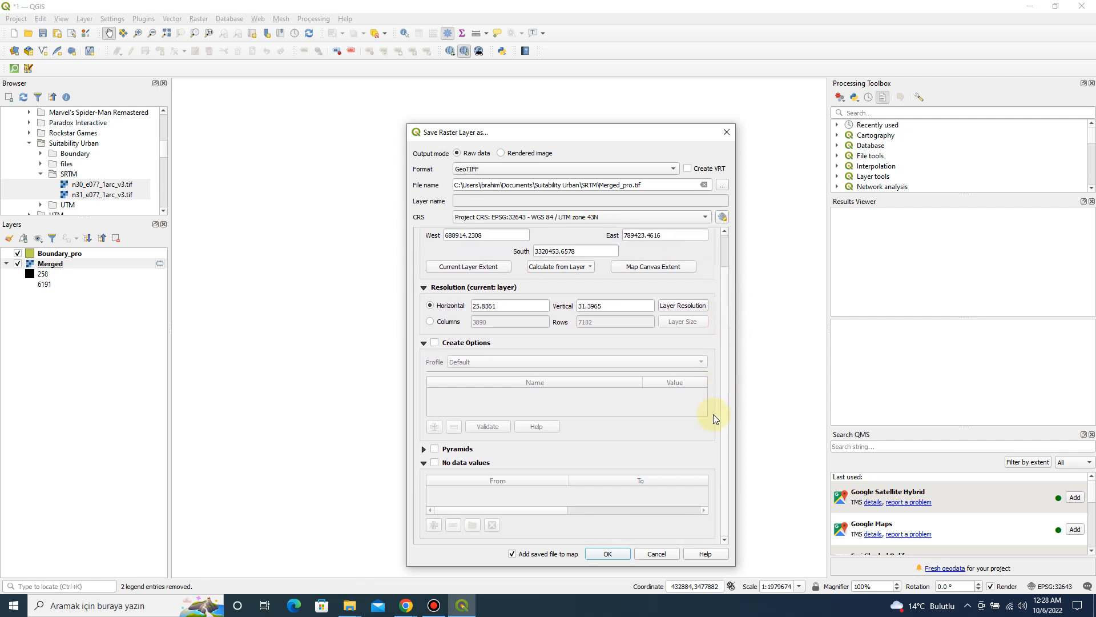
click(434, 463)
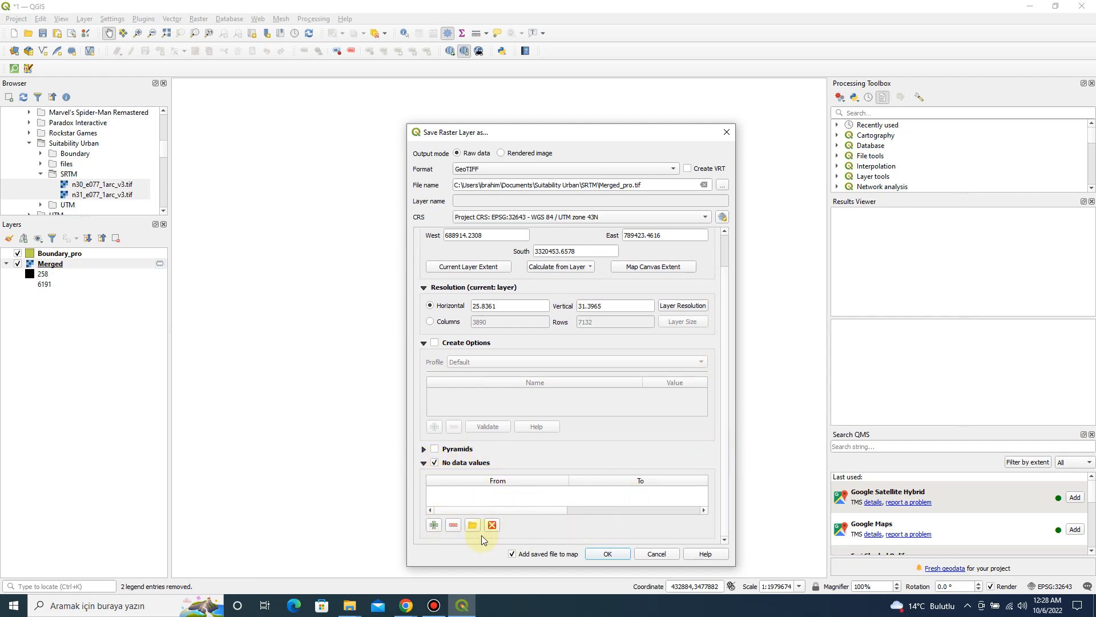
click(434, 525)
click(478, 496)
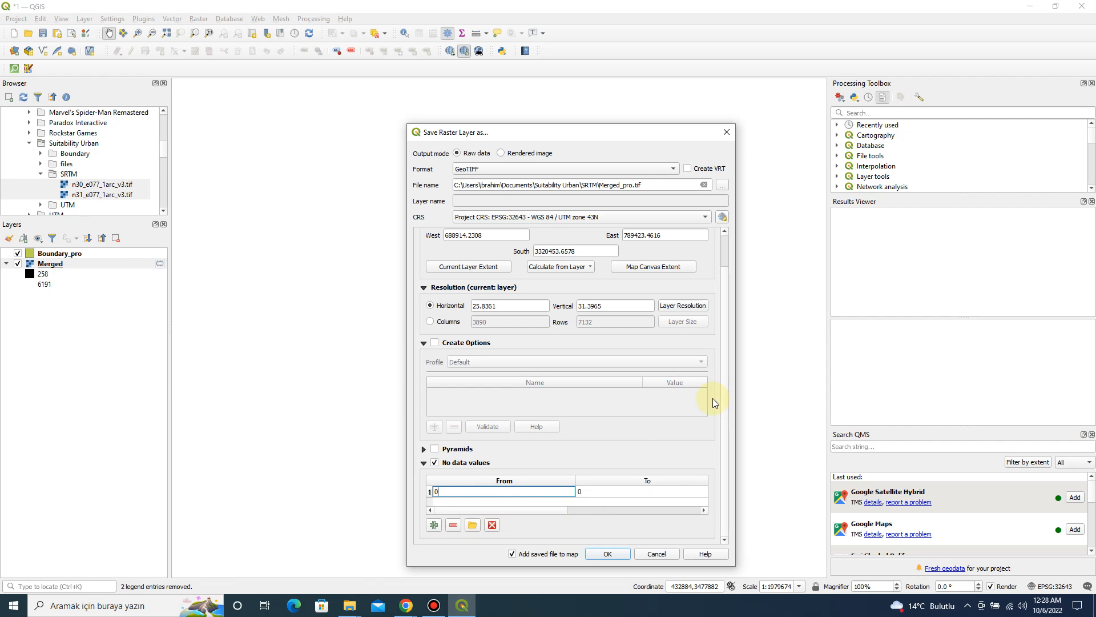
scroll(724, 403, up, 1)
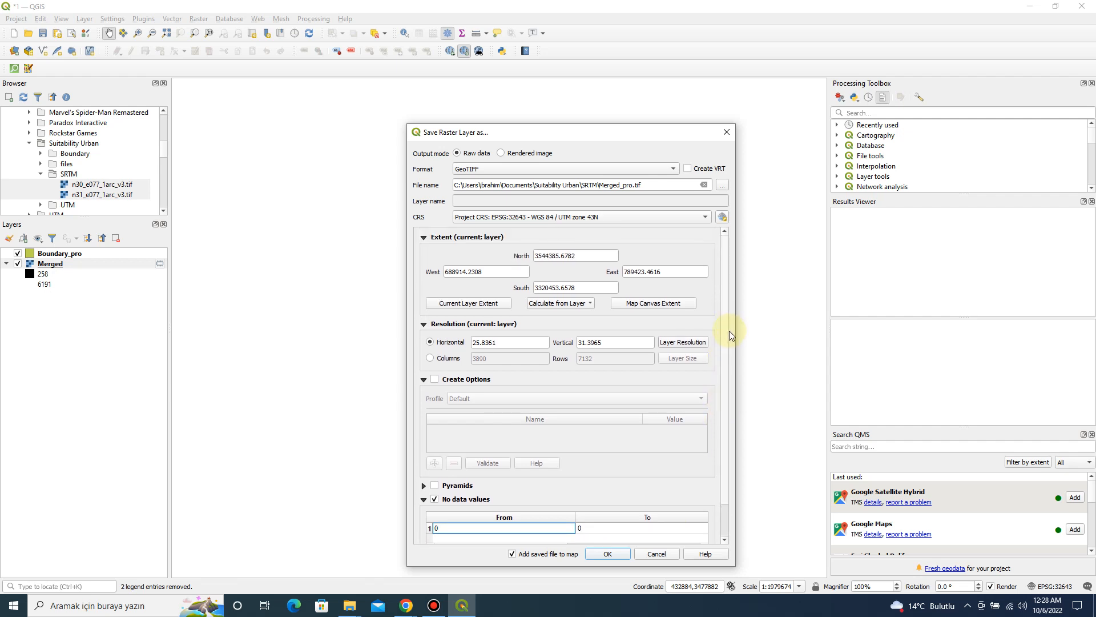
scroll(730, 343, down, 1)
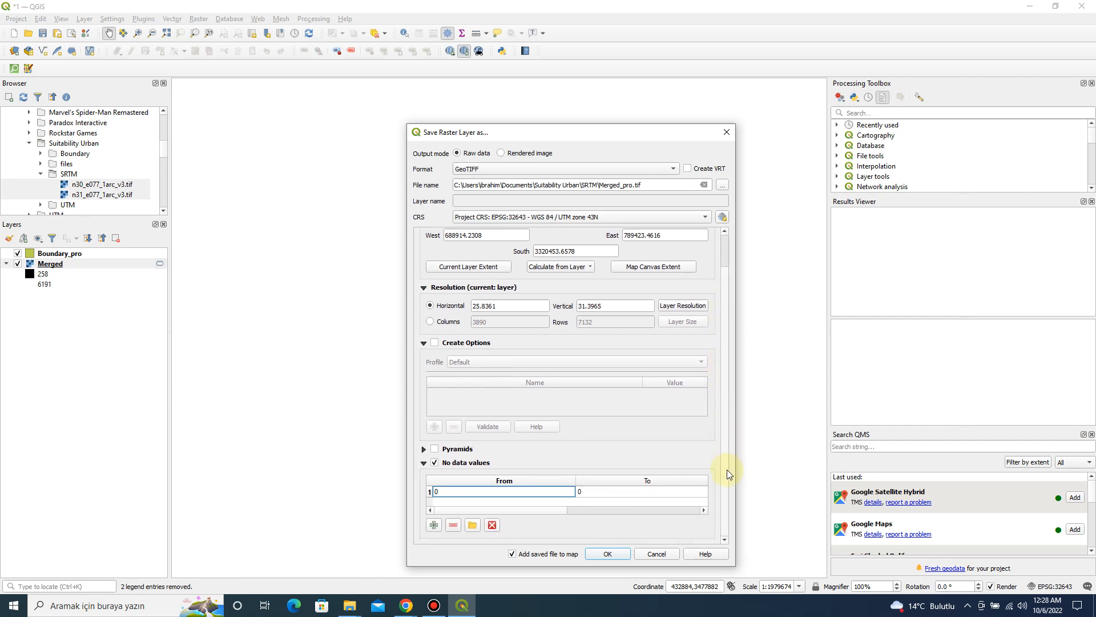
click(607, 555)
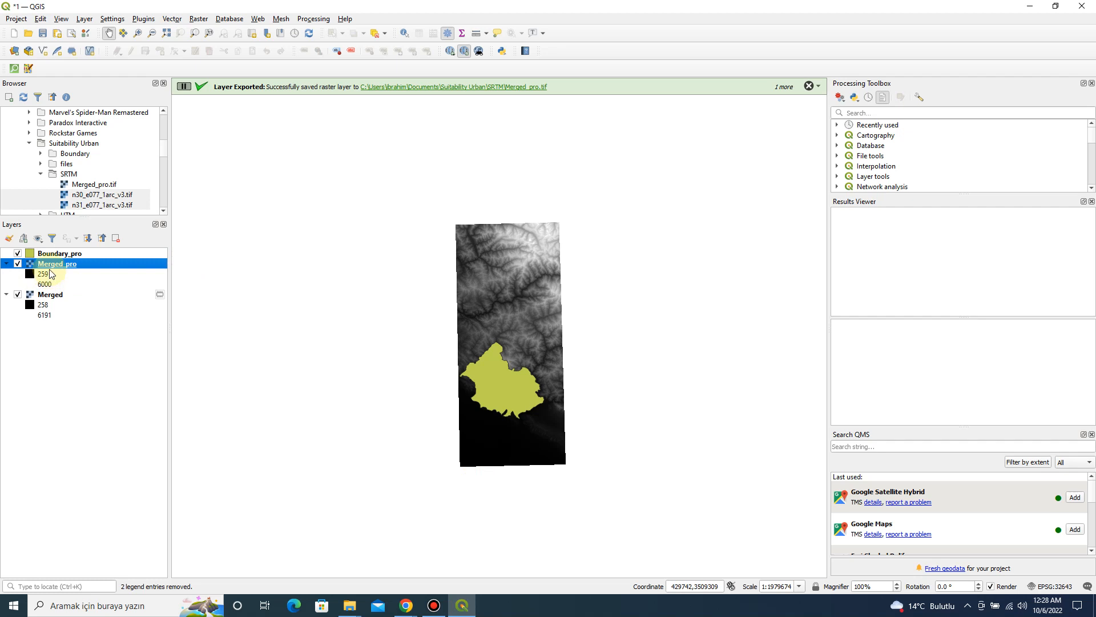
Step: Remove the temporary Merged layer from the project
click(60, 295)
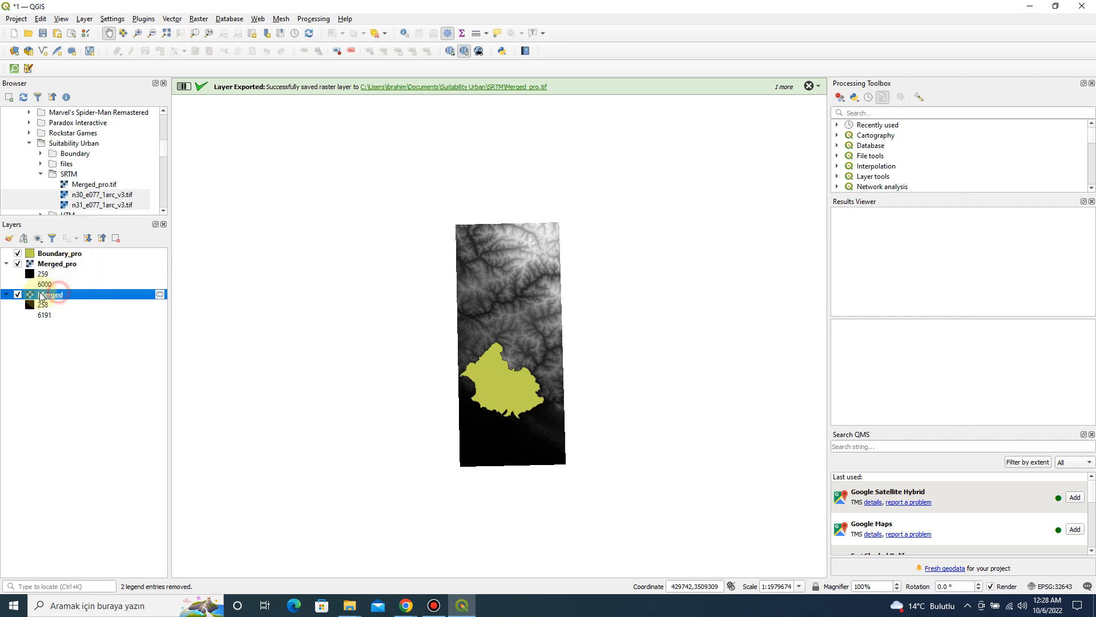
click(115, 238)
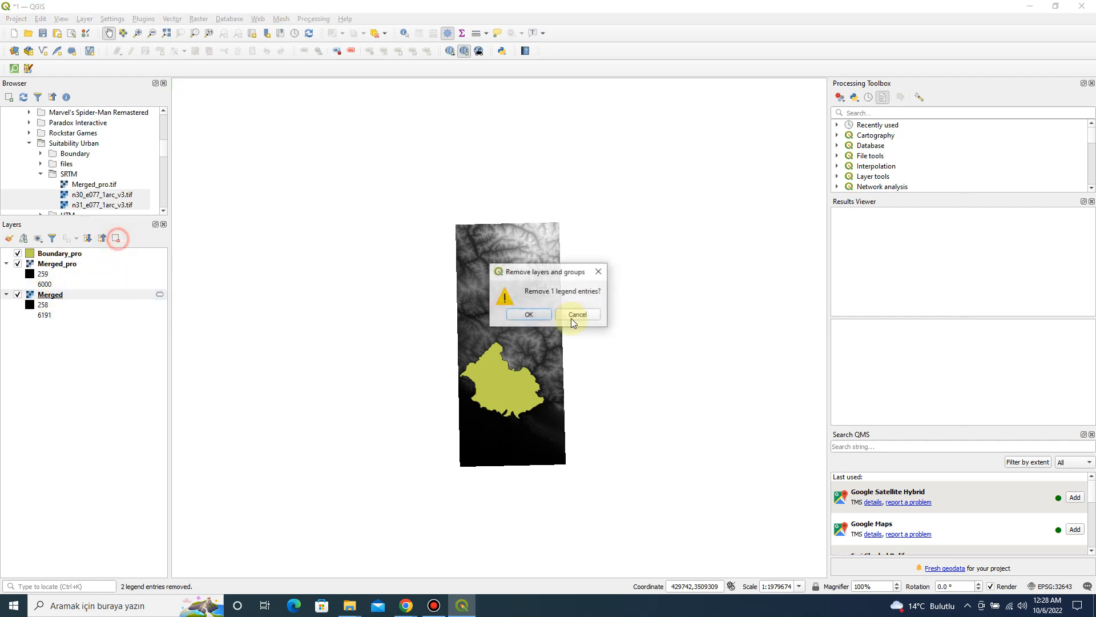
click(537, 319)
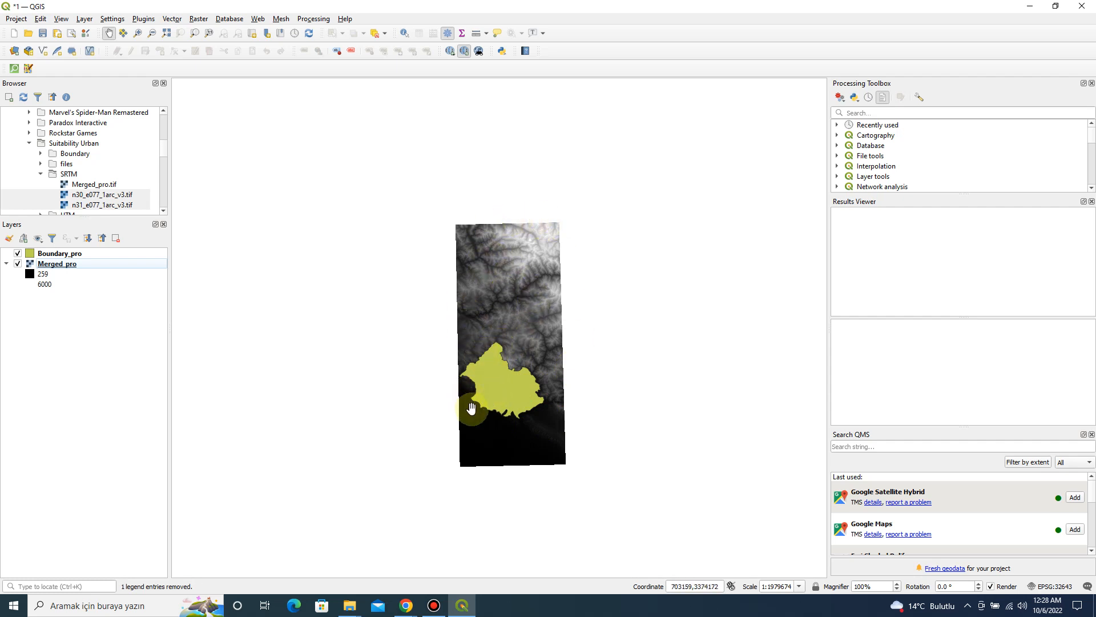
Step: Clip the Merged_pro raster by mask layer, using Boundary_pro as the mask and saving to a temporary file
click(197, 19)
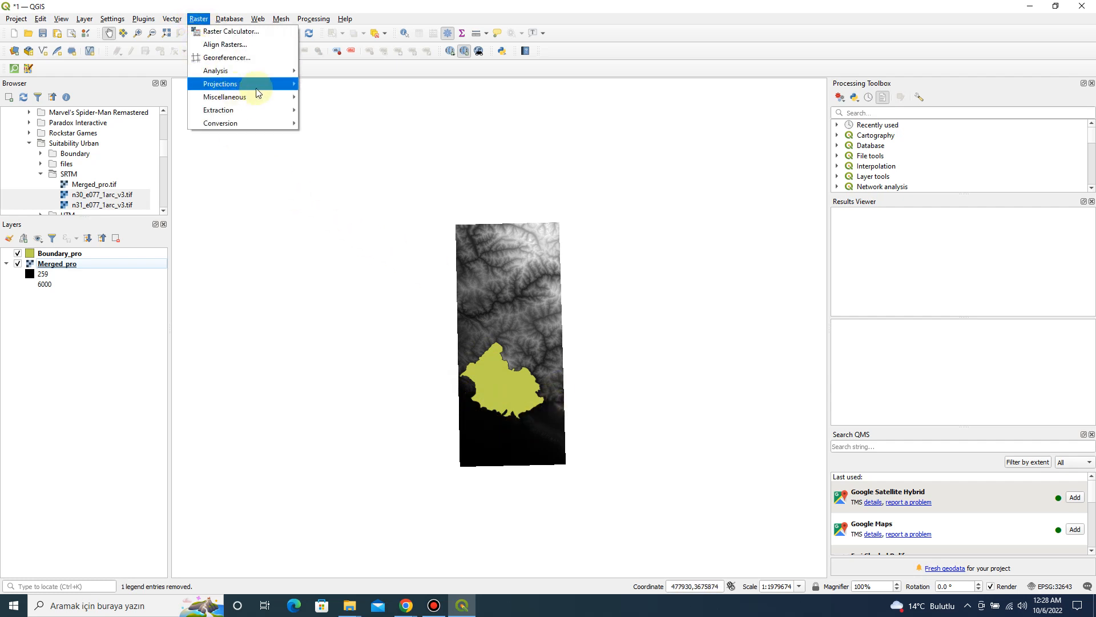
mouse_move(252, 81)
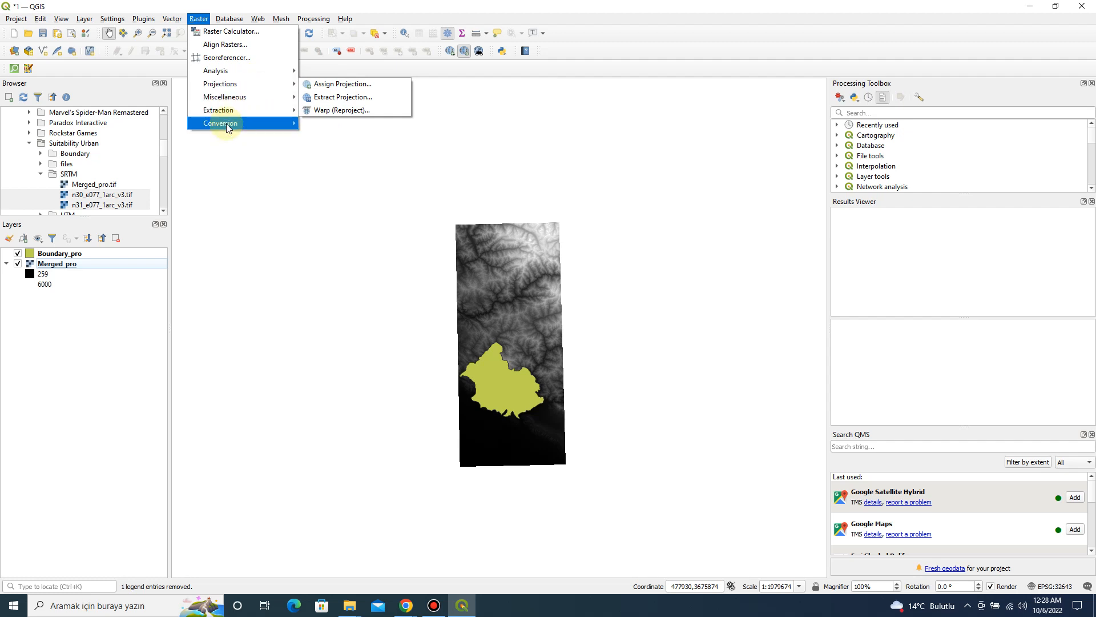
mouse_move(227, 111)
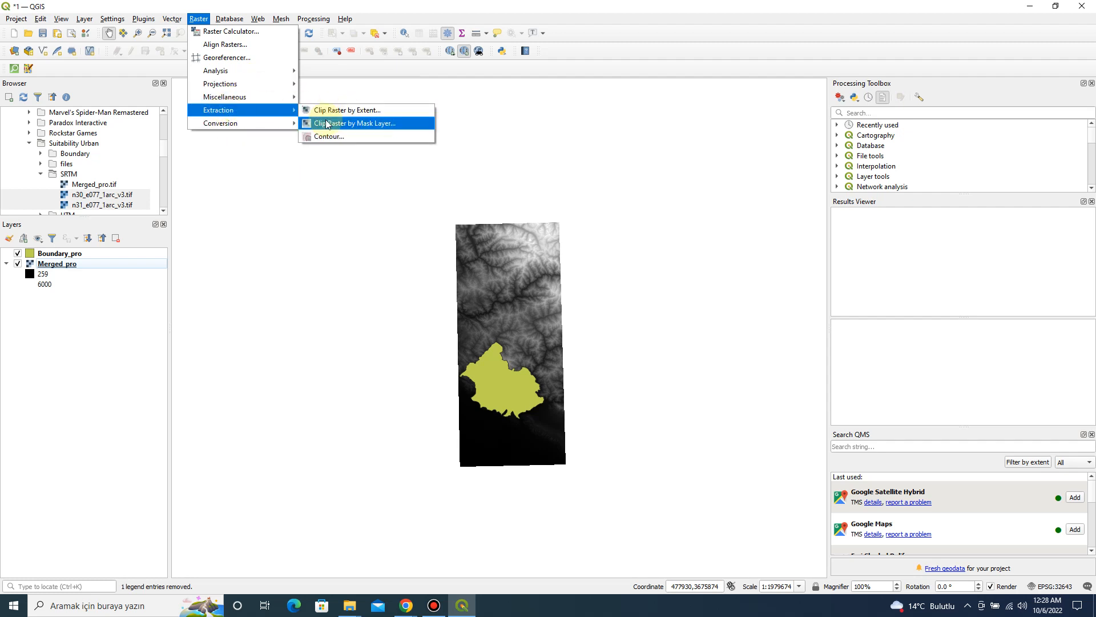
click(375, 125)
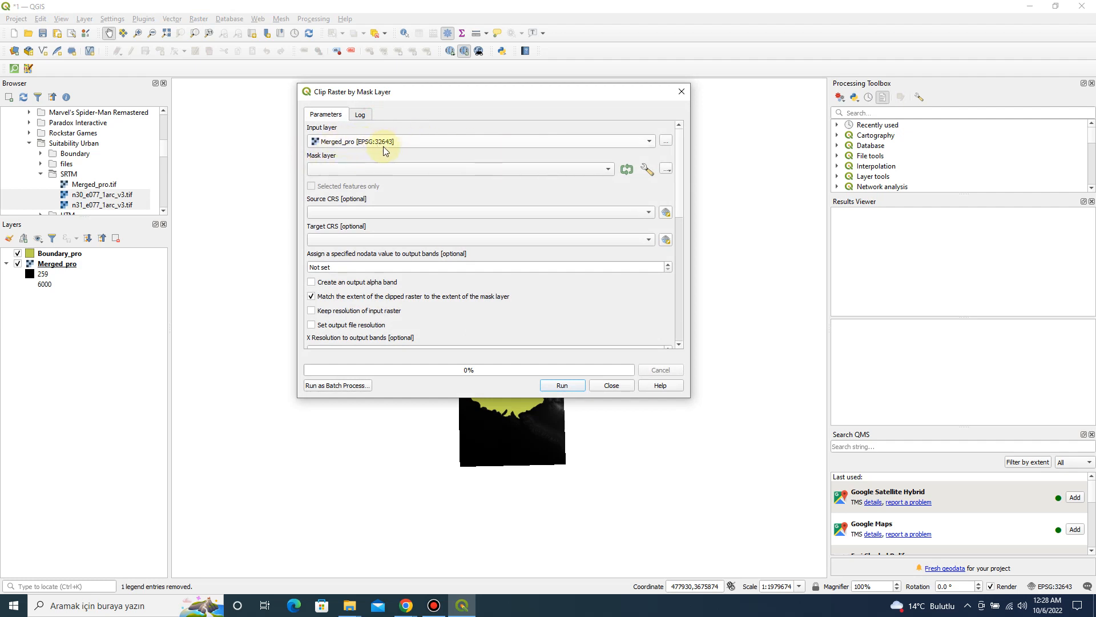
click(345, 170)
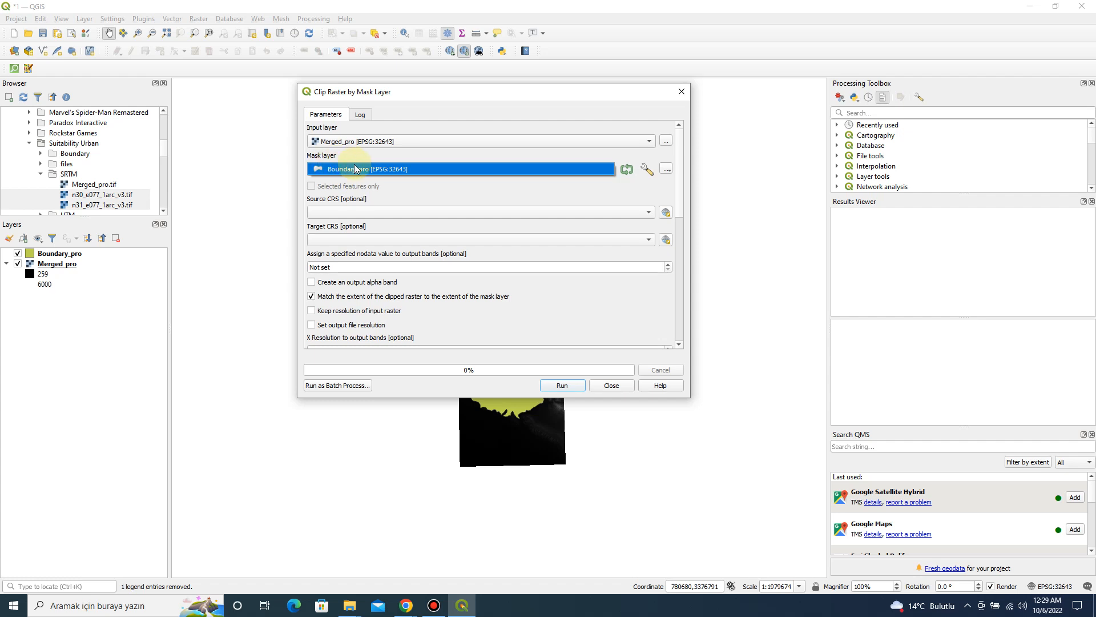
click(355, 170)
scroll(672, 234, down, 5)
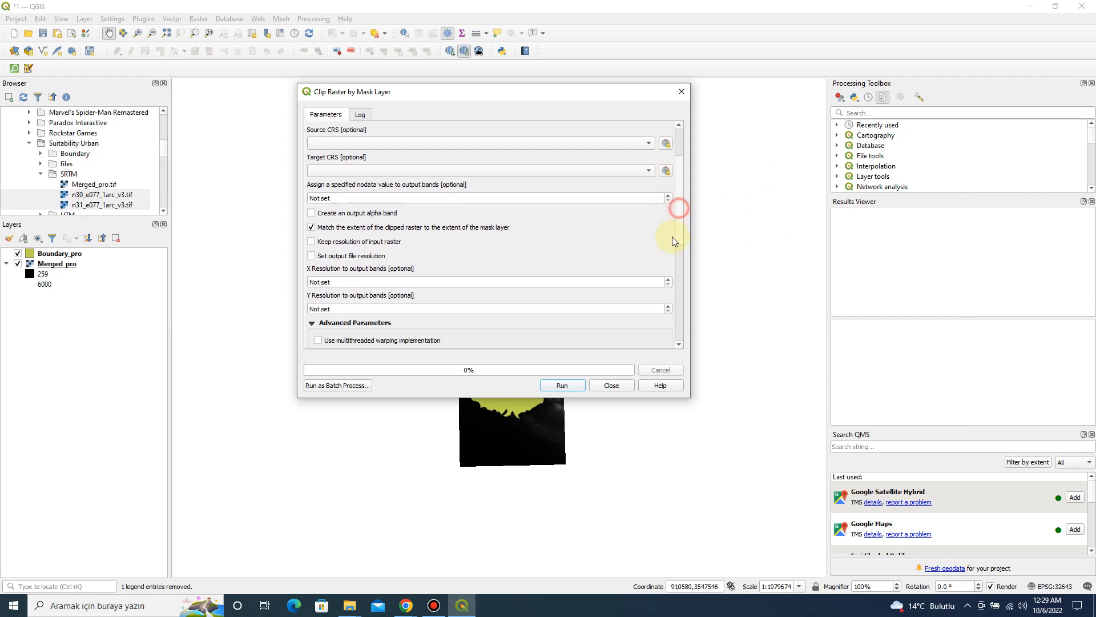
scroll(662, 291, down, 5)
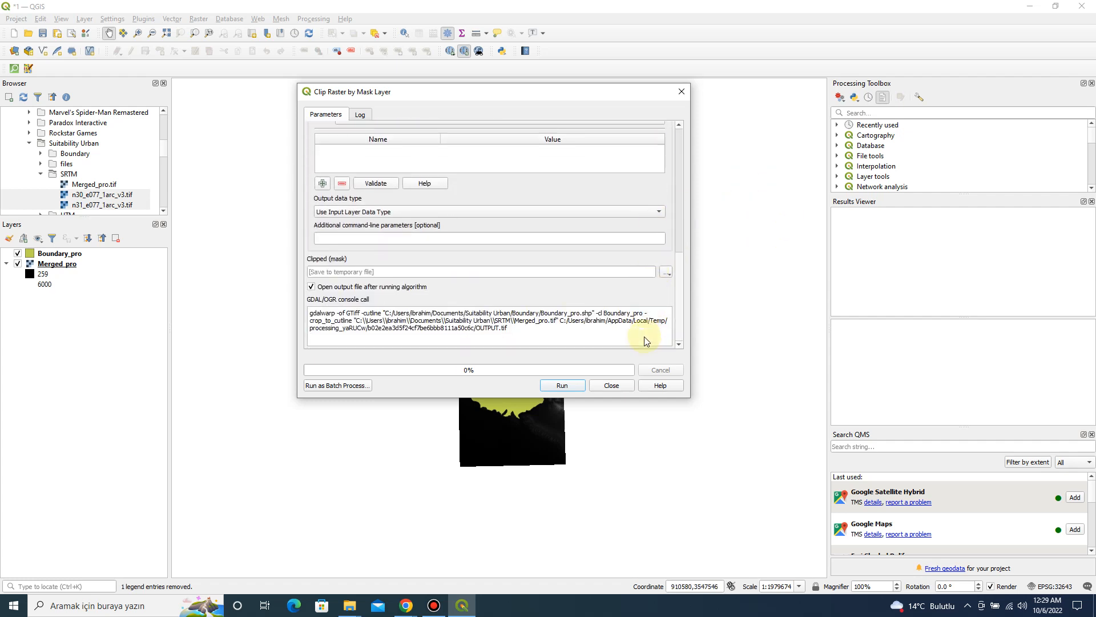
scroll(645, 320, up, 5)
scroll(651, 274, down, 5)
click(554, 385)
click(615, 389)
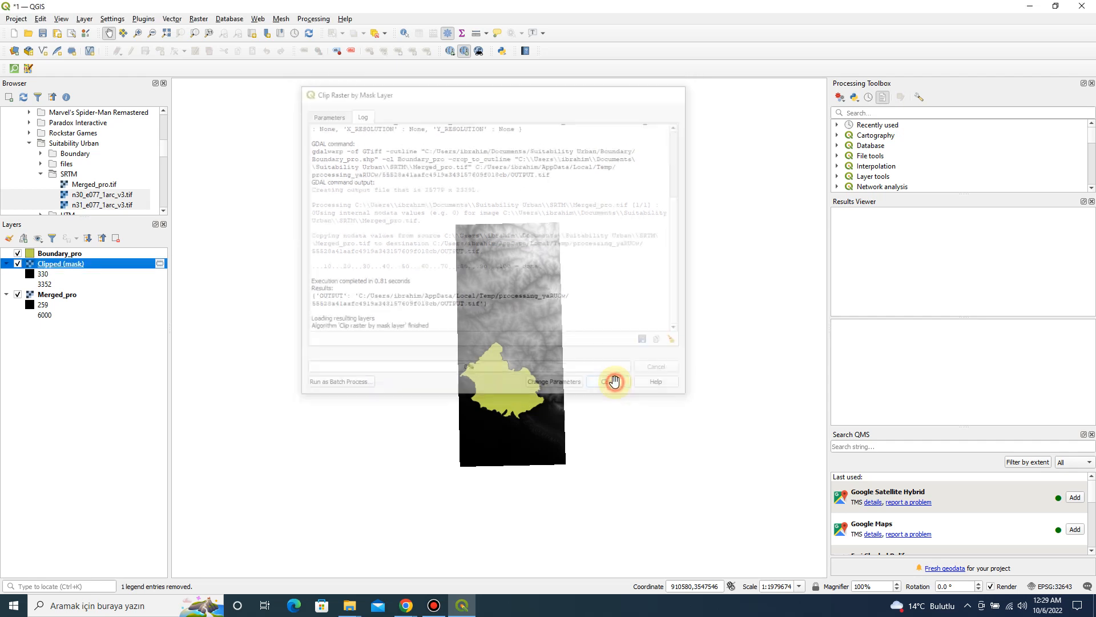
Step: Hide the Merged_pro layer and move the Clipped (mask) layer above Boundary_pro
click(18, 294)
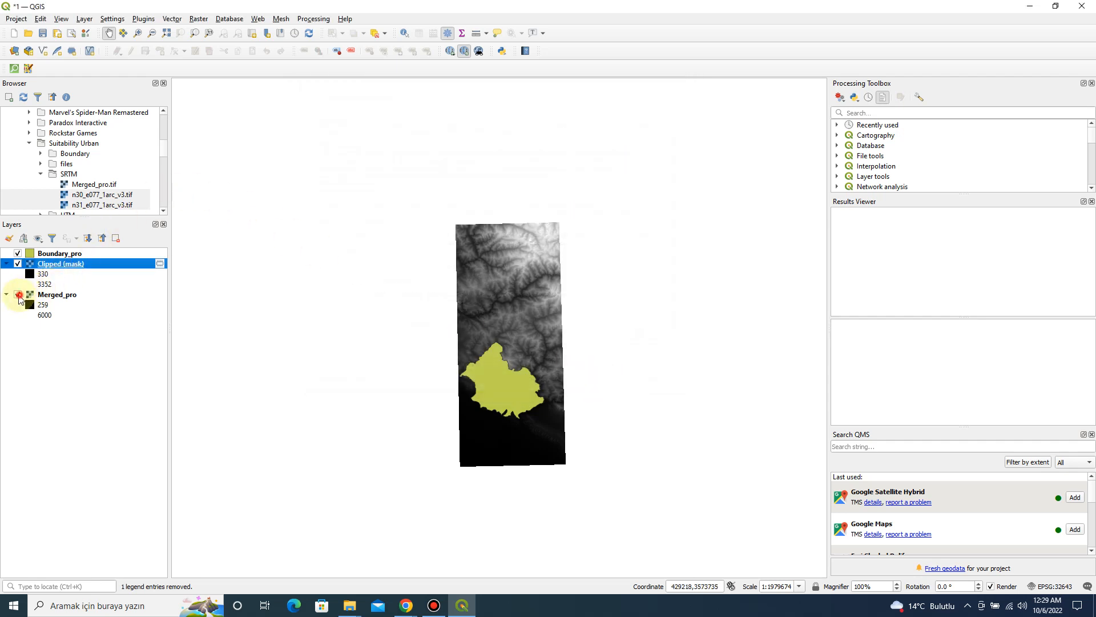
drag(64, 265, 60, 251)
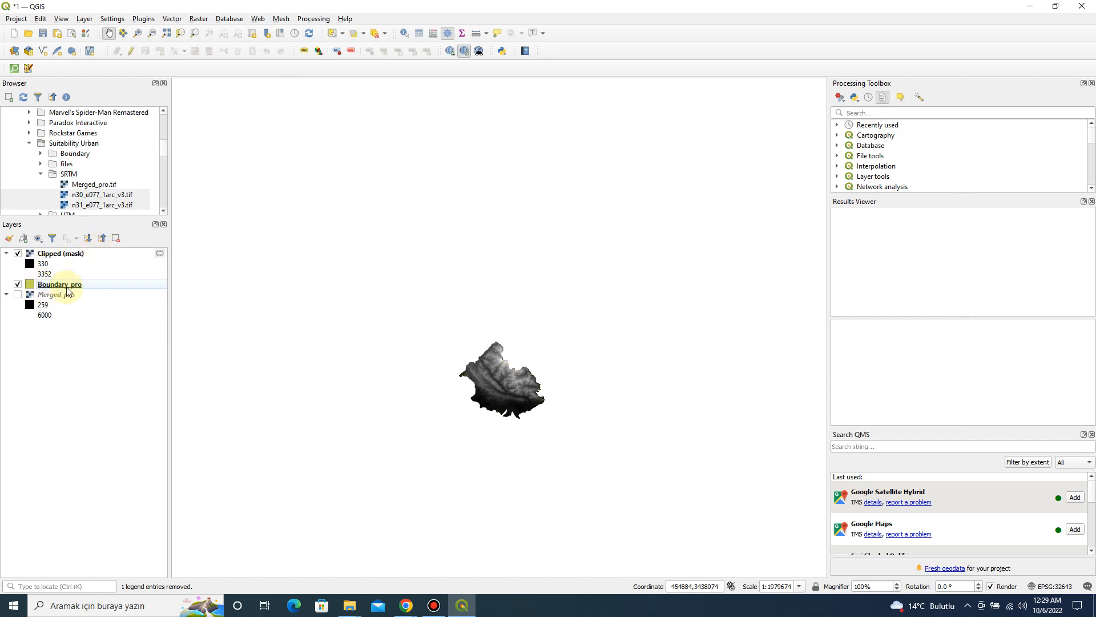
Step: Set up a GeoTIFF export of the Clipped (mask) layer with the file name clipped_srtm in the Suitability Urban > SRTM folder
click(83, 258)
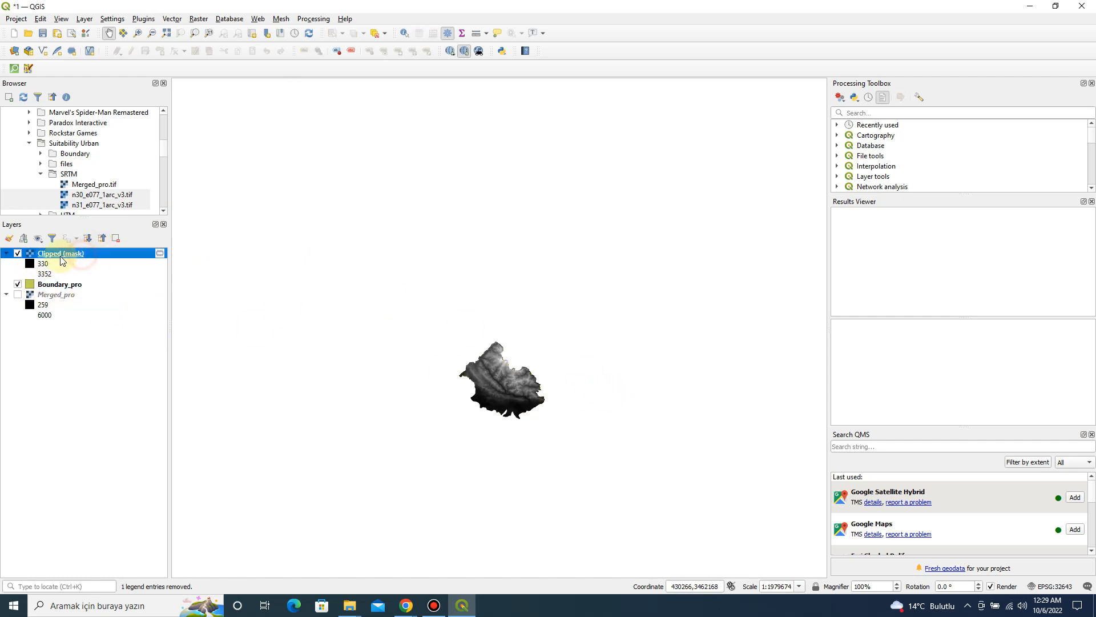
right_click(69, 251)
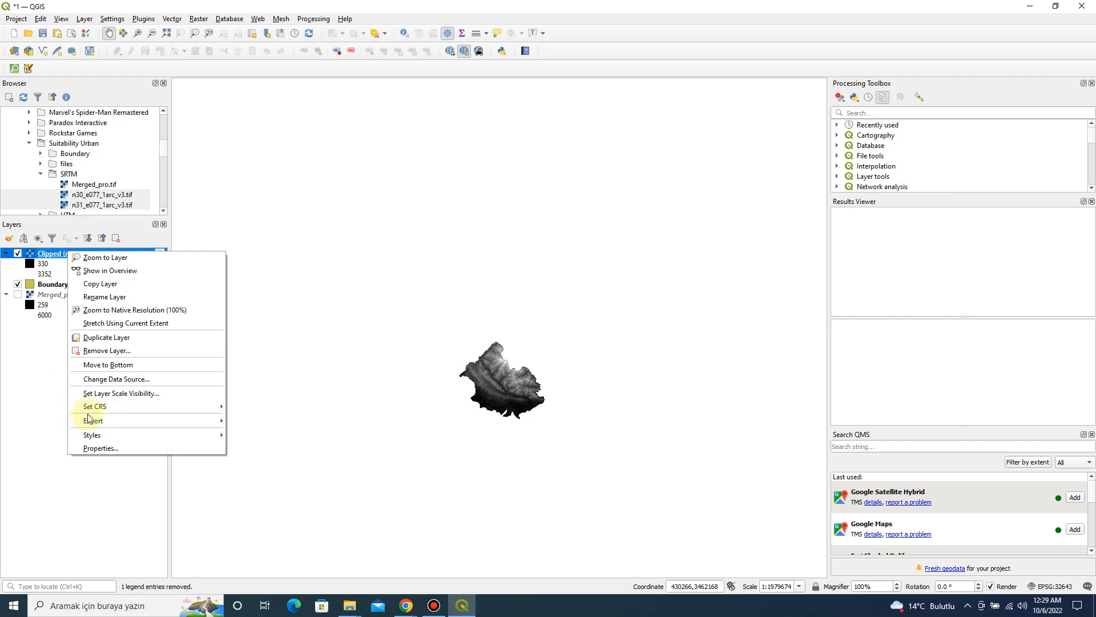
mouse_move(90, 421)
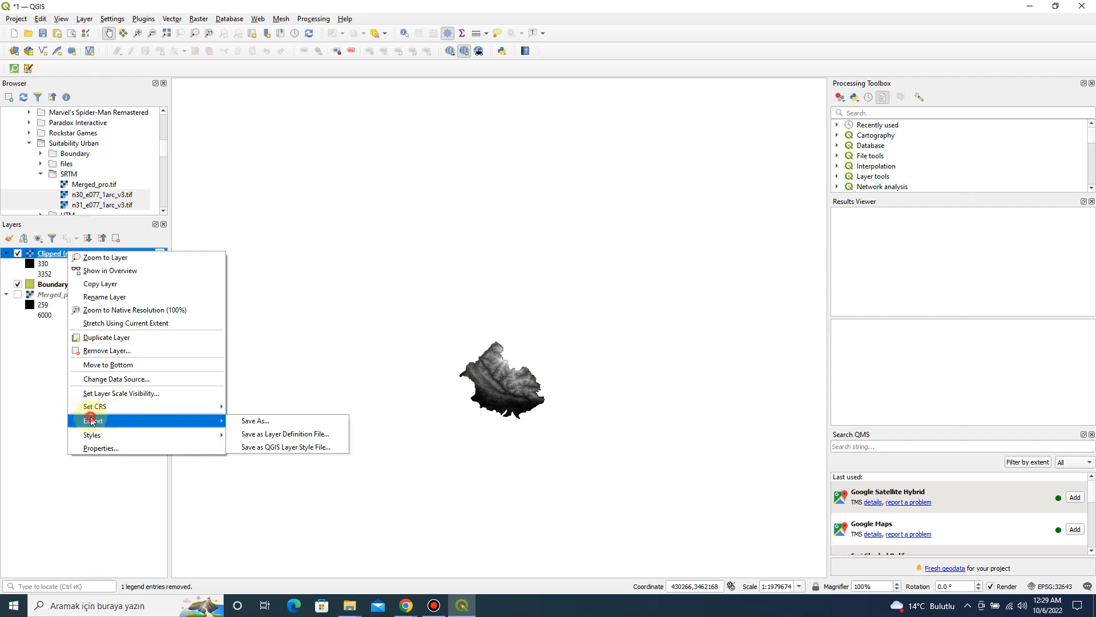
click(297, 423)
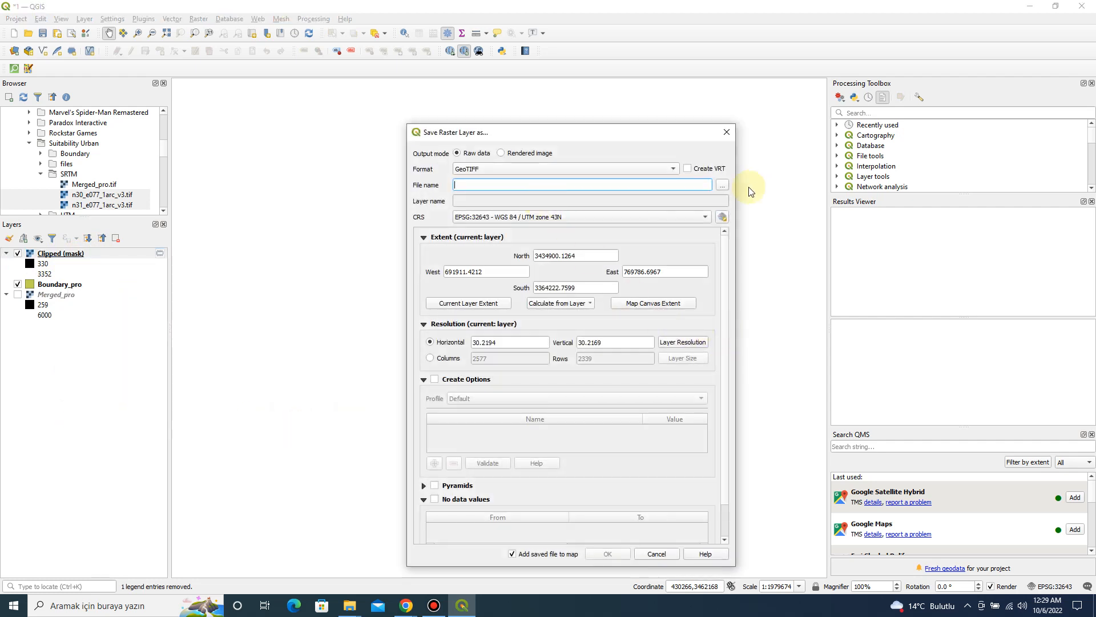
click(722, 185)
click(552, 389)
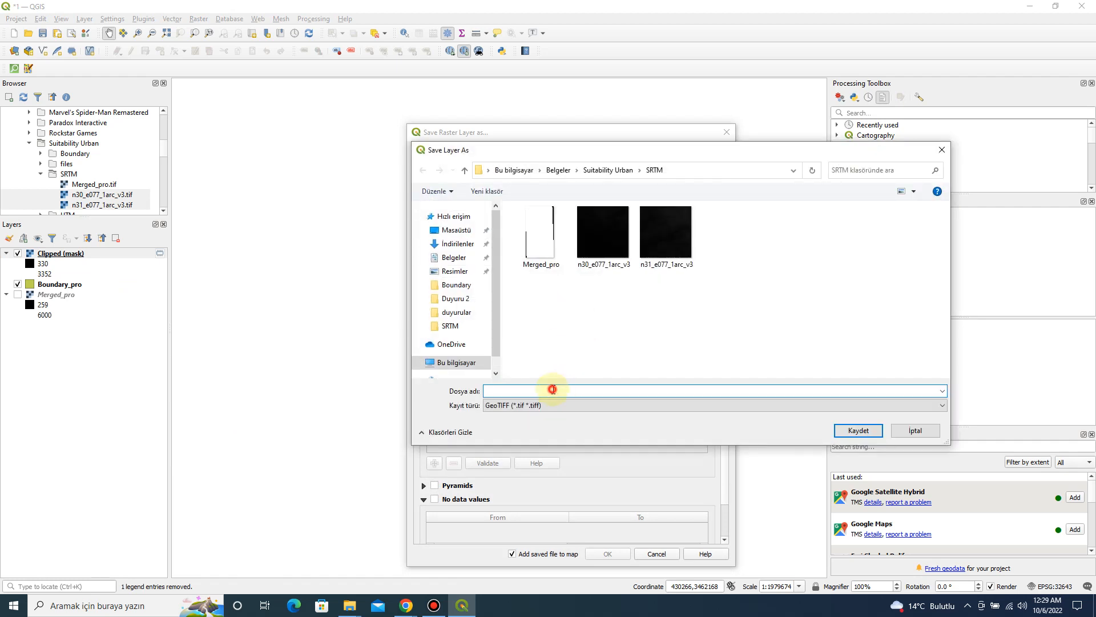
text(cl)
text(ipped_srtm)
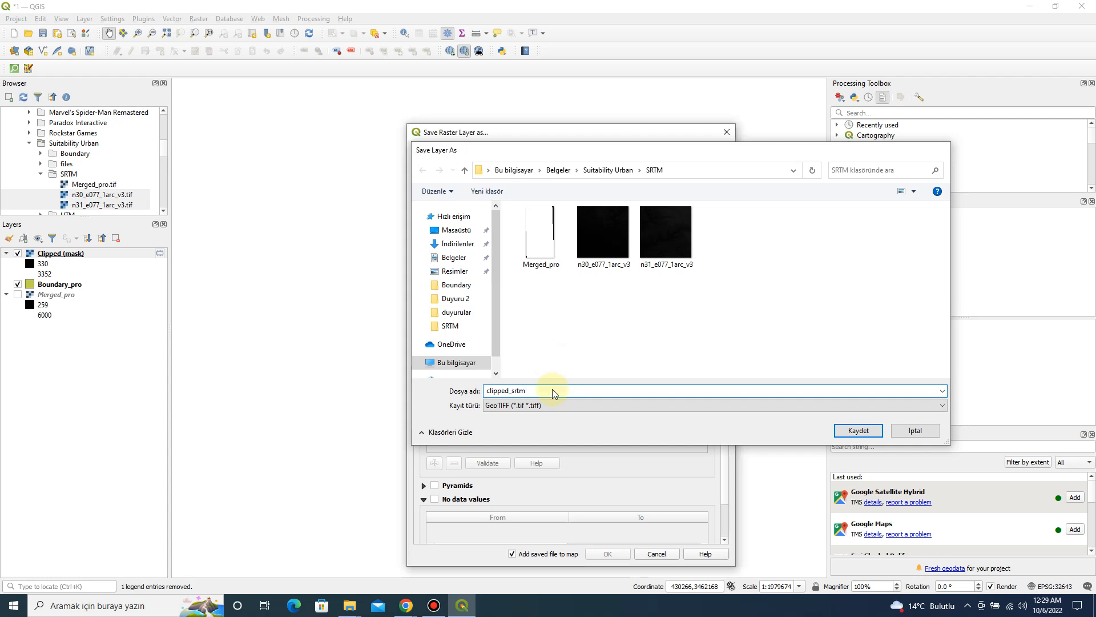
key(Return)
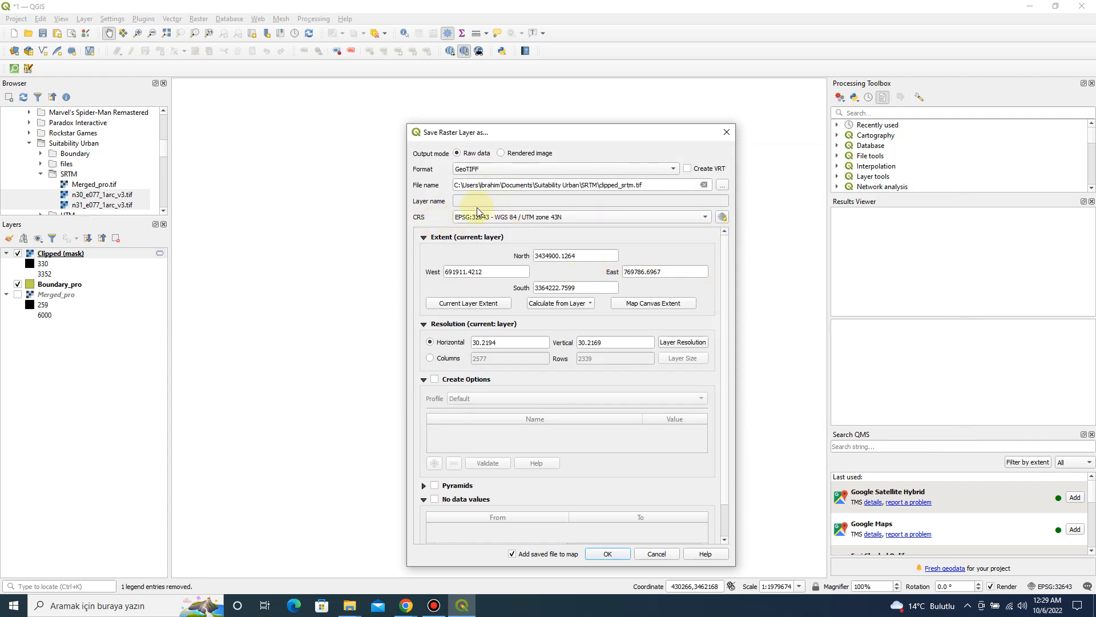
Step: Enable no data values with a range from 0 to 0 and export the clipped raster
scroll(726, 276, down, 1)
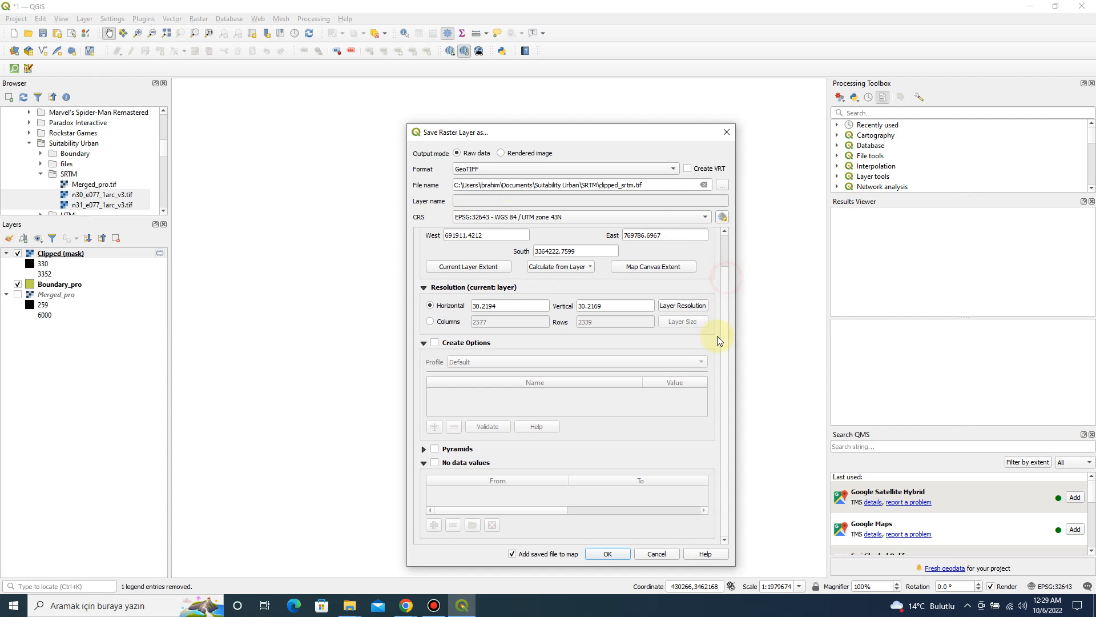
click(434, 463)
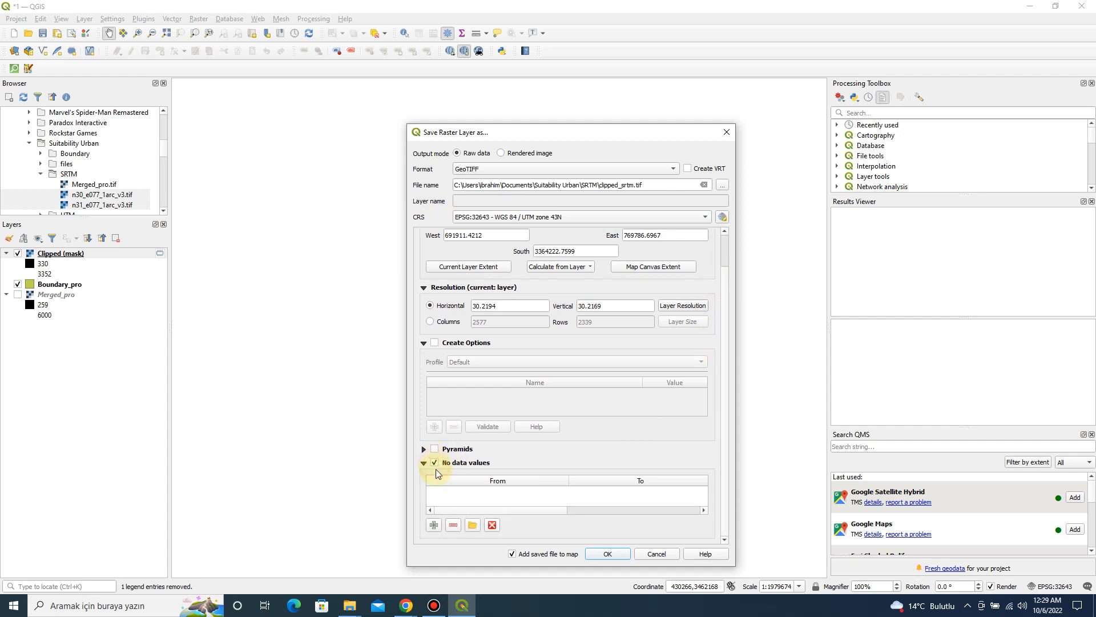
click(434, 525)
double_click(467, 491)
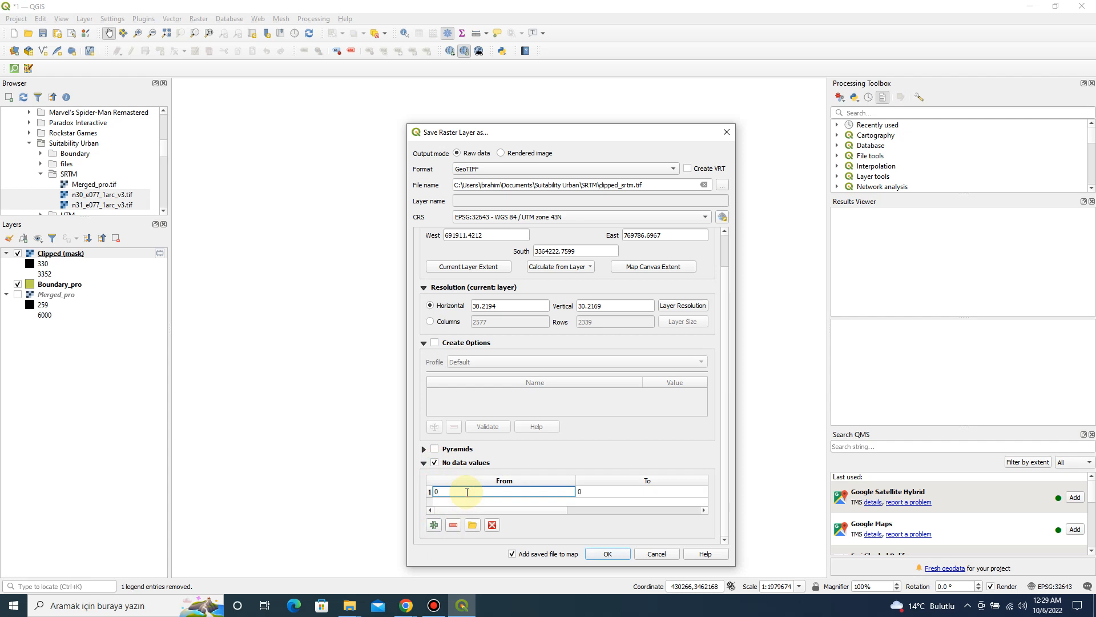
click(610, 554)
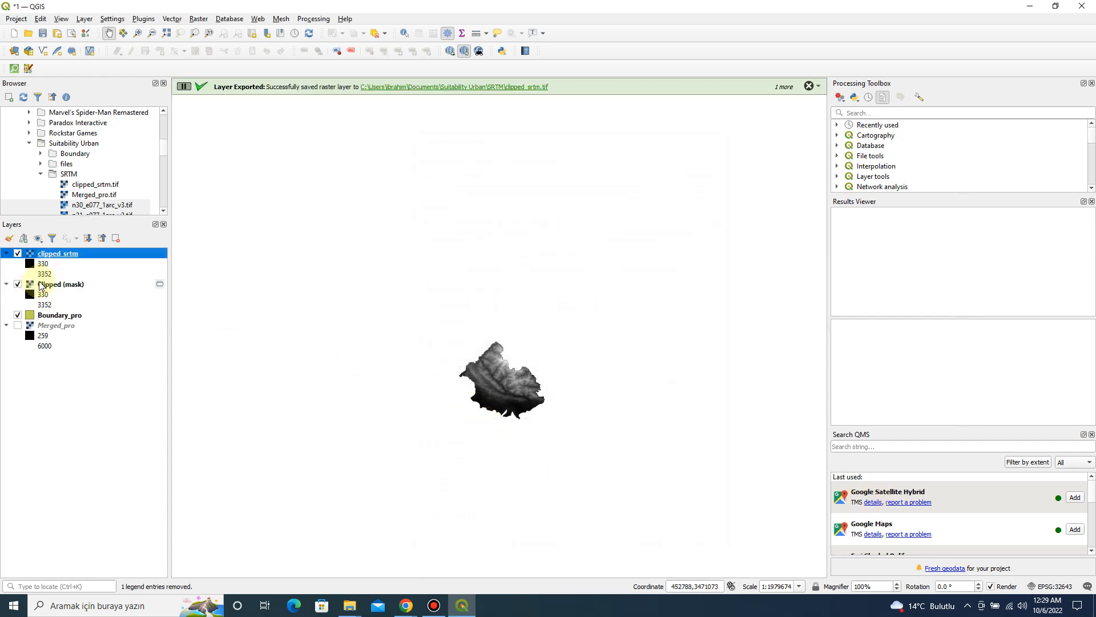
Step: Remove the temporary Clipped (mask) layer from the project
click(41, 286)
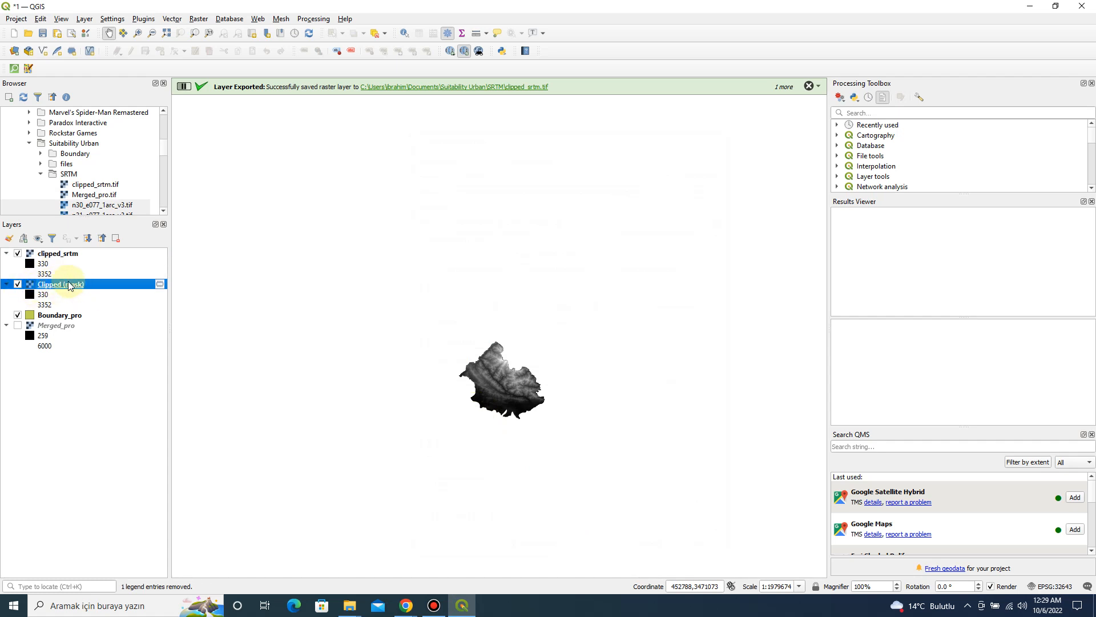
click(115, 239)
click(528, 314)
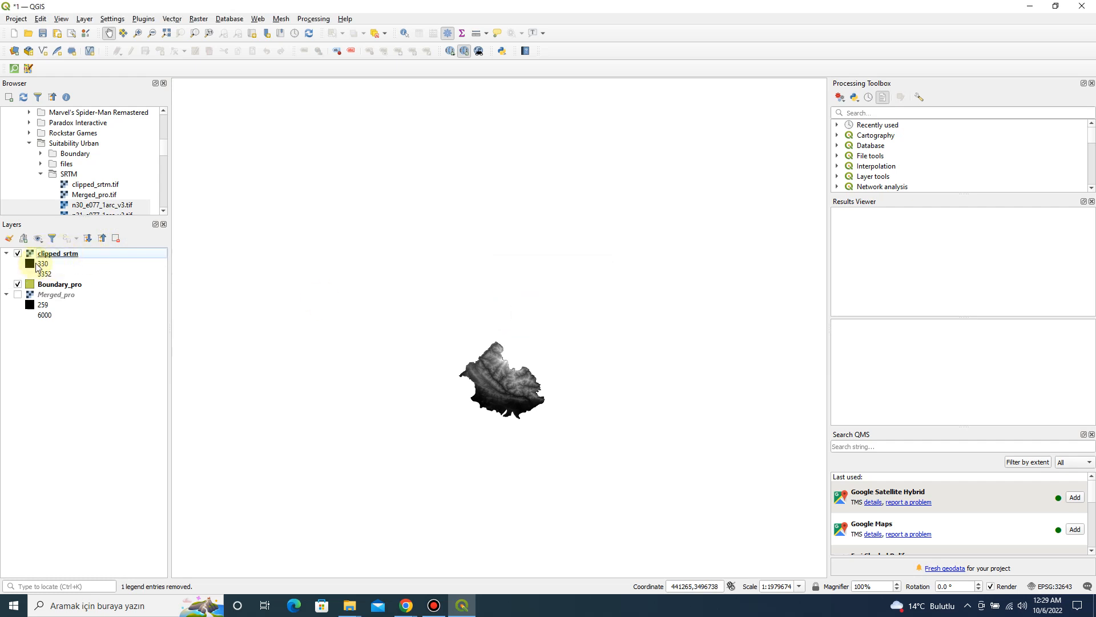
Step: Check the coordinate system and pixel size in the clipped_srtm layer's information properties
double_click(75, 255)
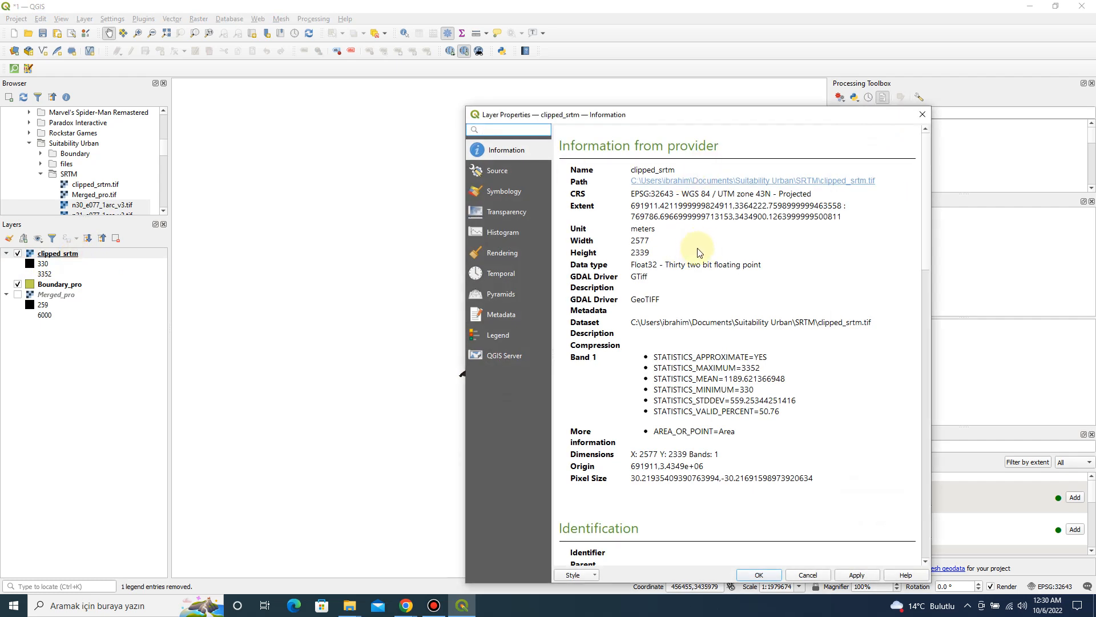
drag(683, 193, 759, 193)
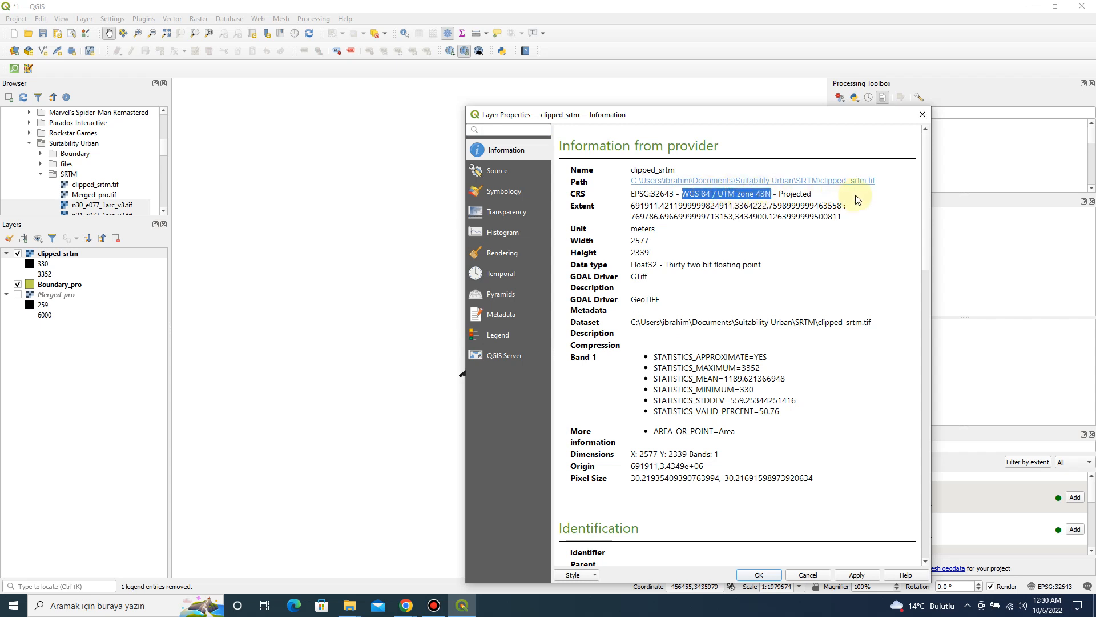
click(814, 199)
double_click(782, 194)
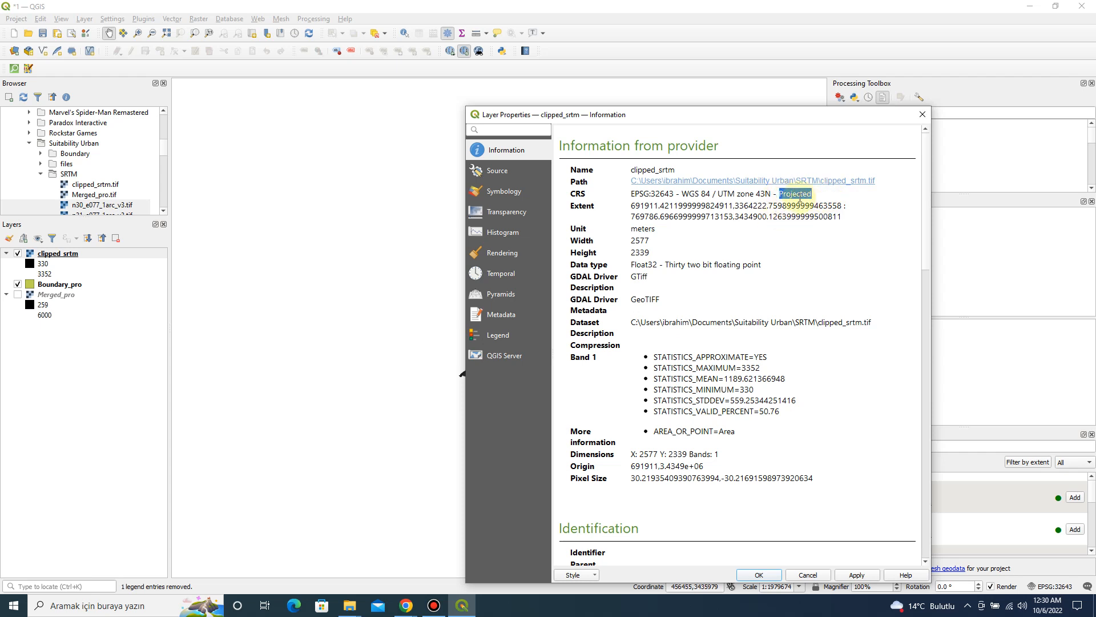
scroll(808, 354, down, 3)
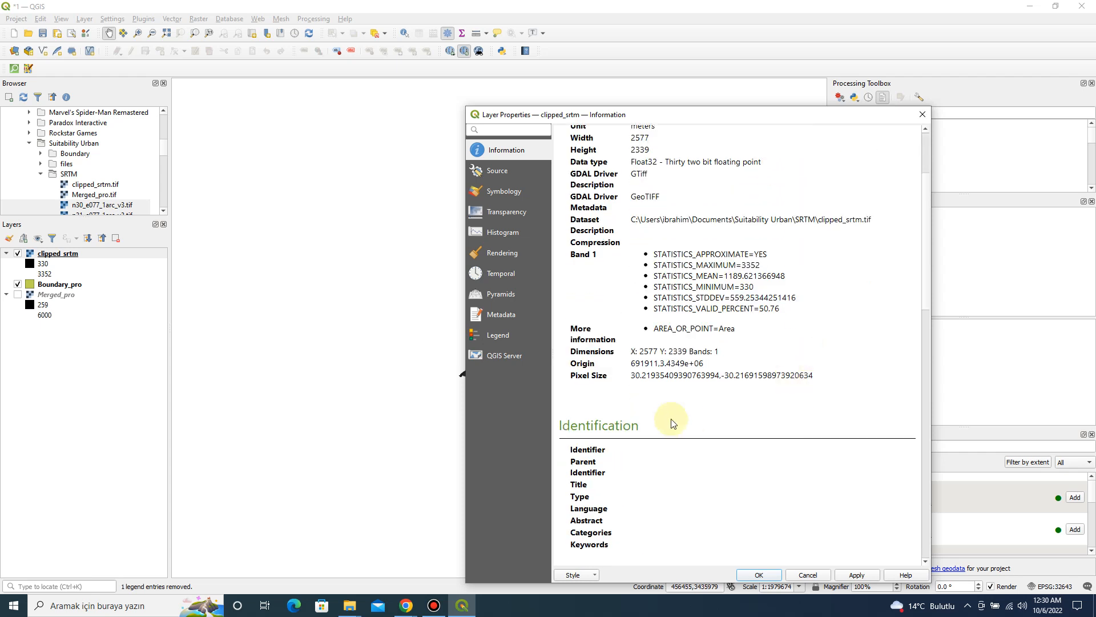
drag(631, 375, 844, 375)
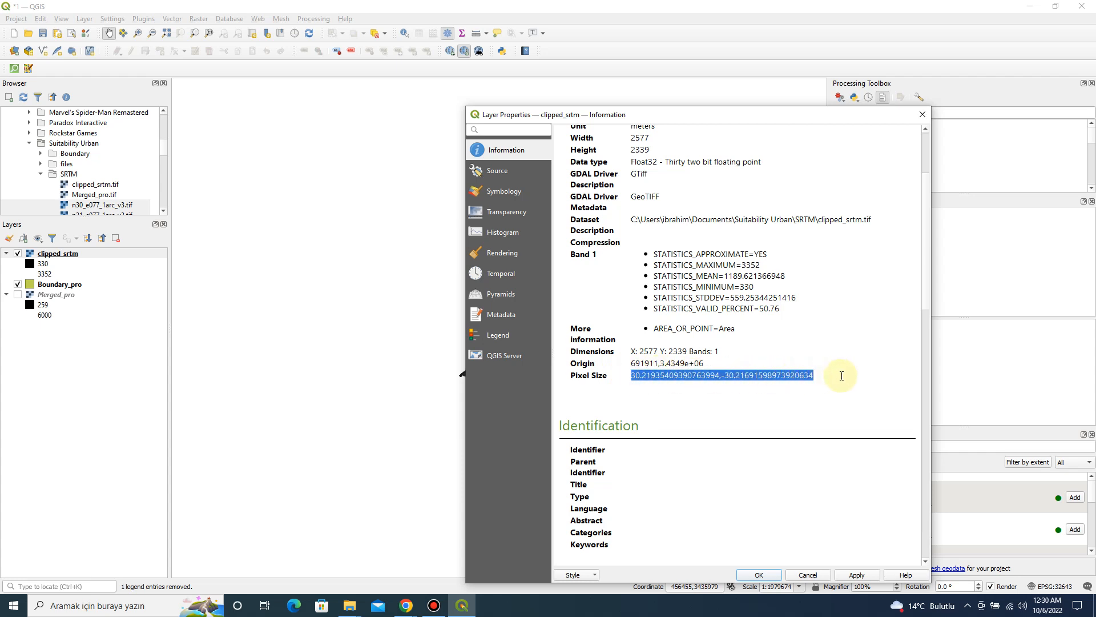
click(922, 115)
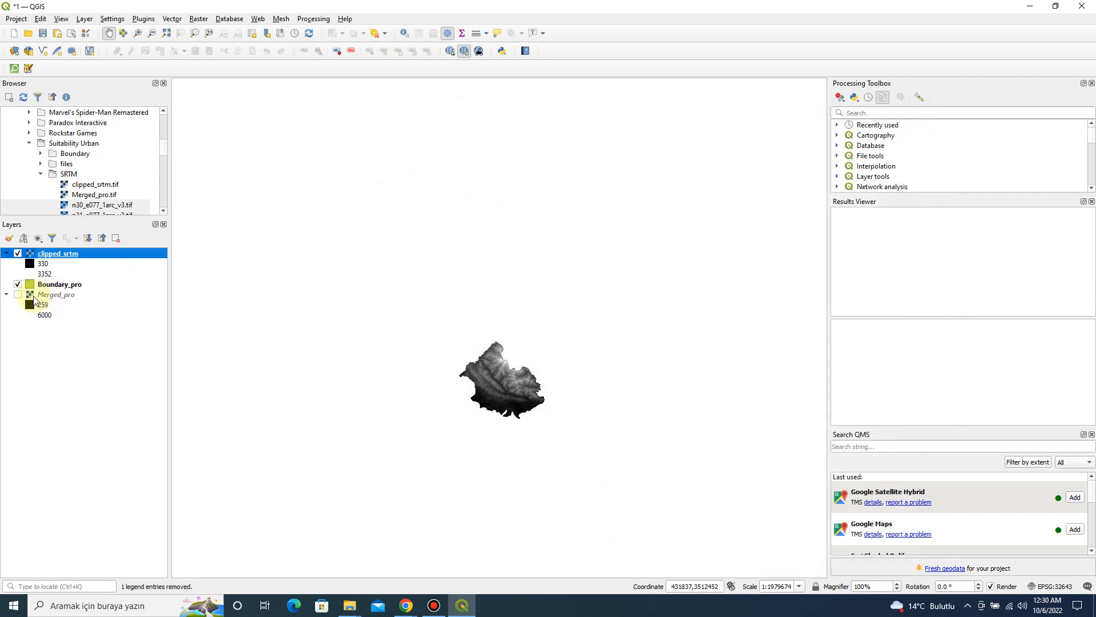
Step: Remove the Merged_pro layer from the project and move Boundary_pro above clipped_srtm
click(89, 294)
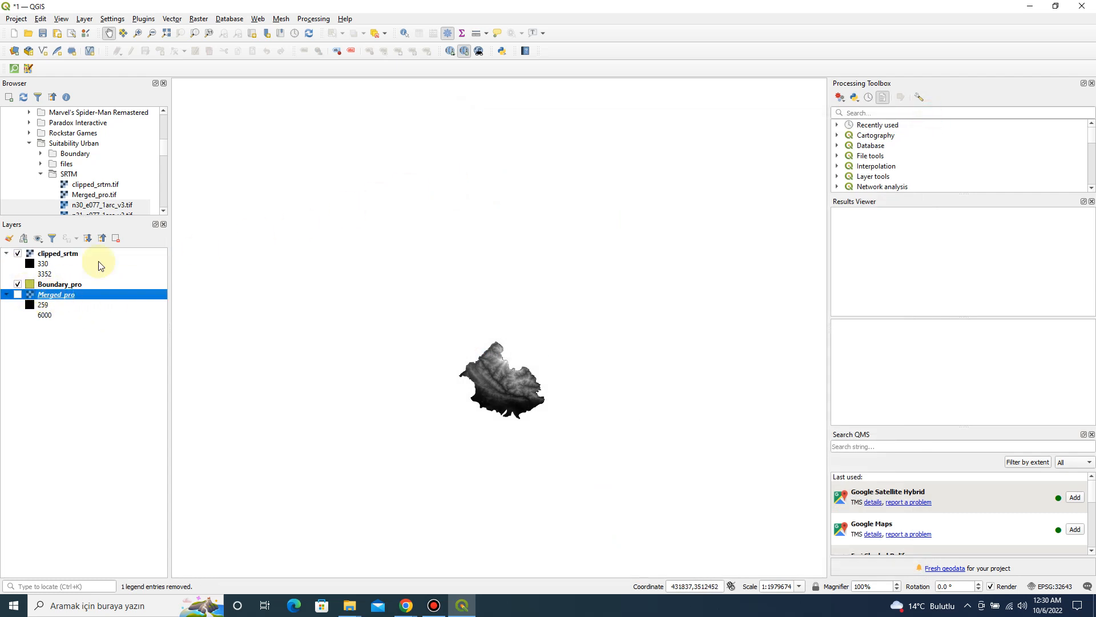
click(119, 238)
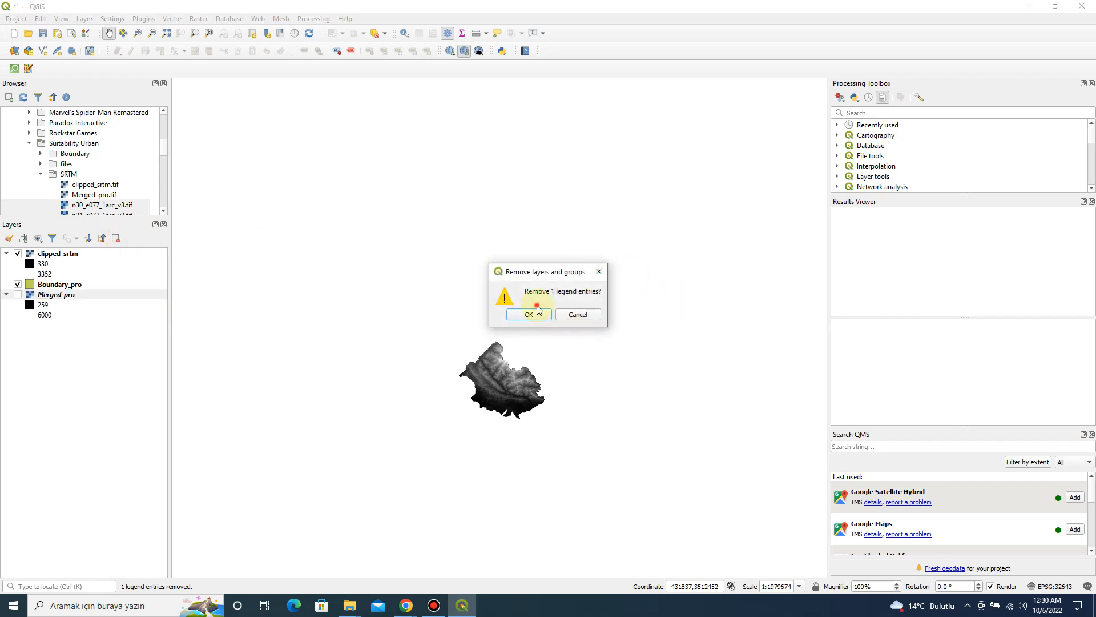
click(528, 314)
click(60, 284)
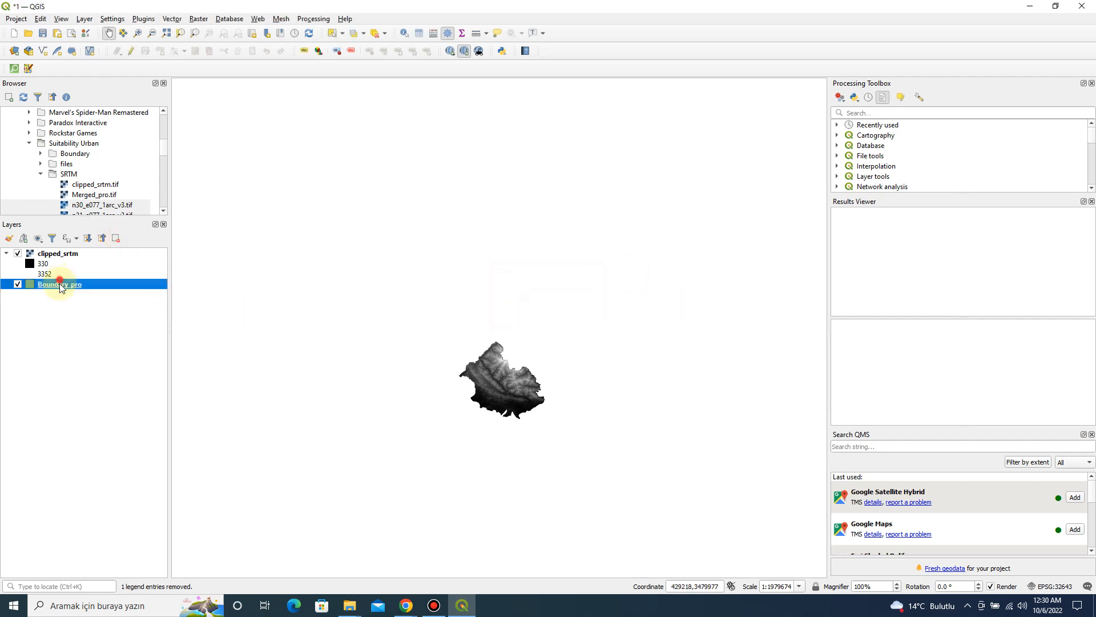
drag(60, 286, 114, 254)
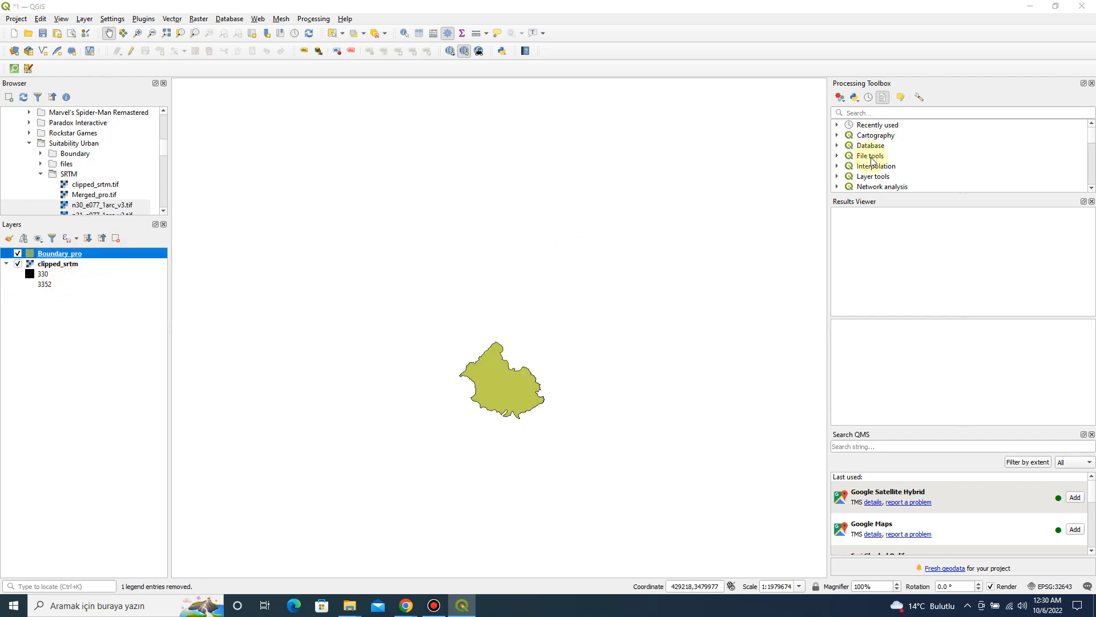
Step: Change the Boundary_pro layer's symbol layer type from a simple fill to Outline: Simple line
click(394, 183)
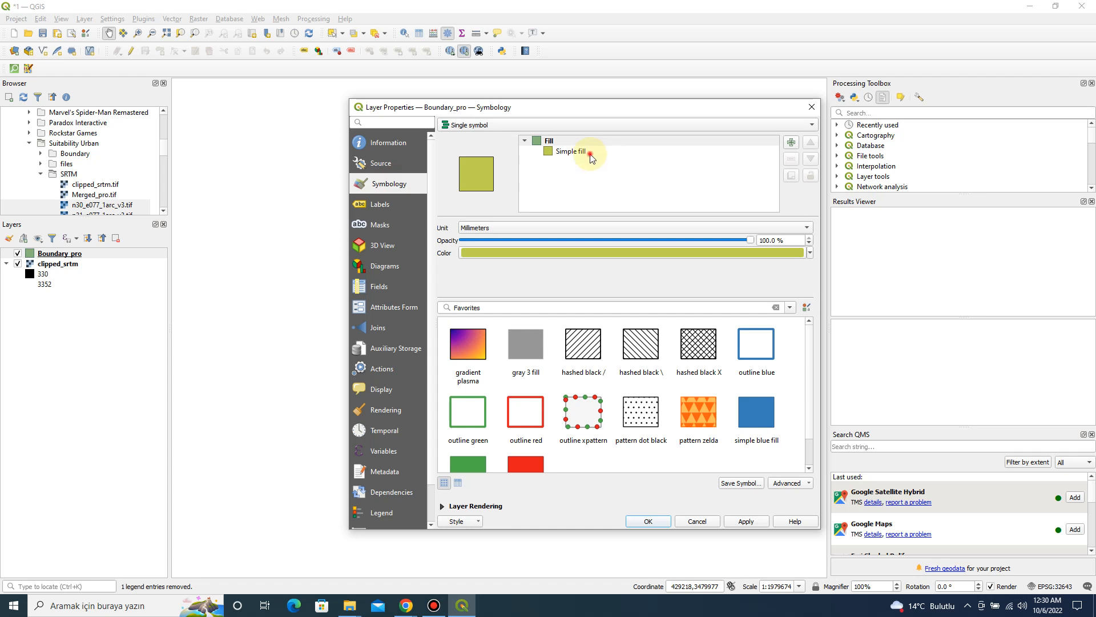
click(591, 158)
click(553, 229)
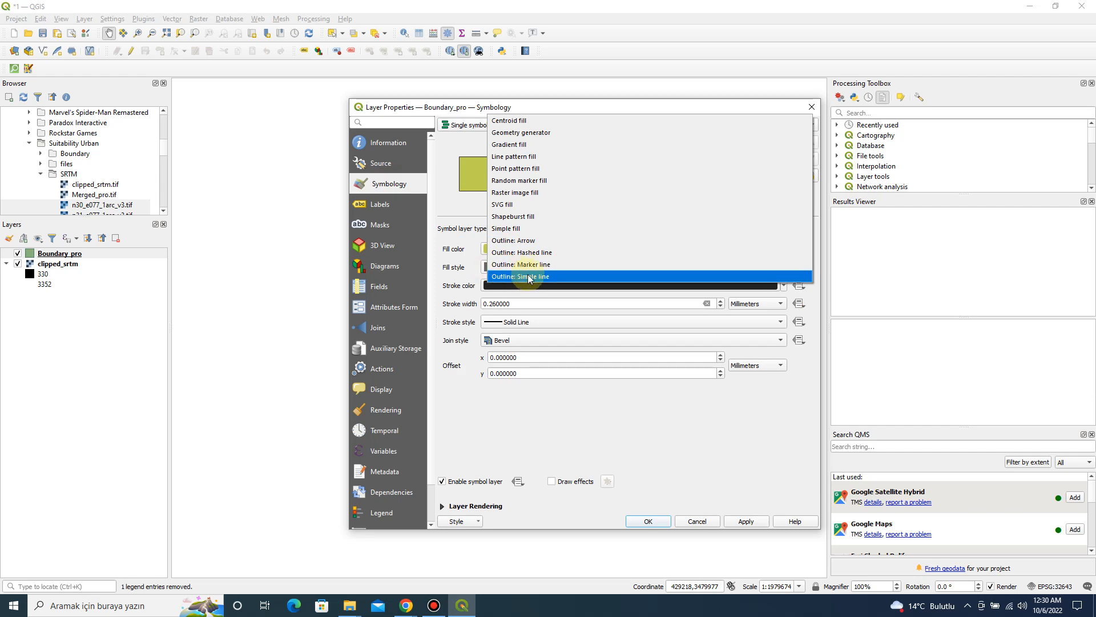
click(519, 276)
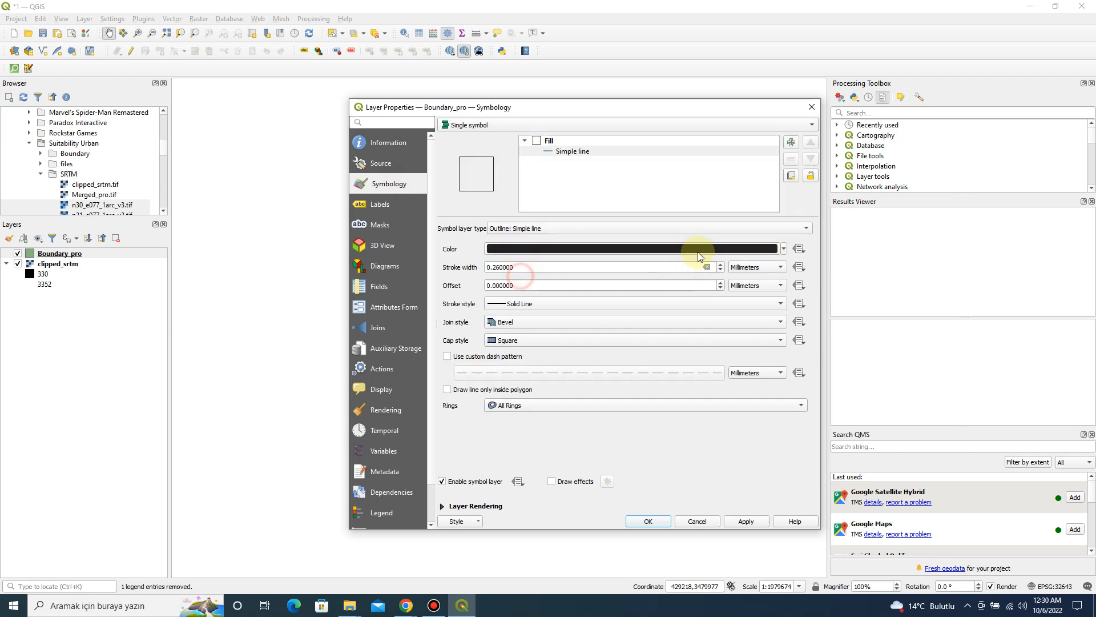
Step: Colour the Boundary_pro outline red, set its stroke width to 0.46 millimetres and apply the style
click(785, 249)
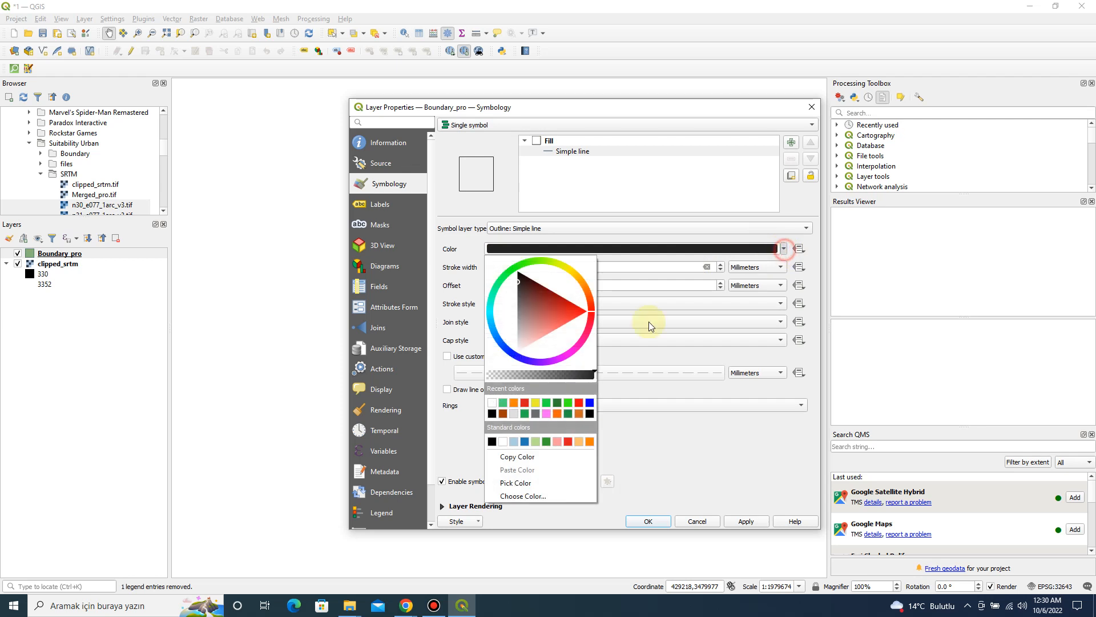
click(570, 304)
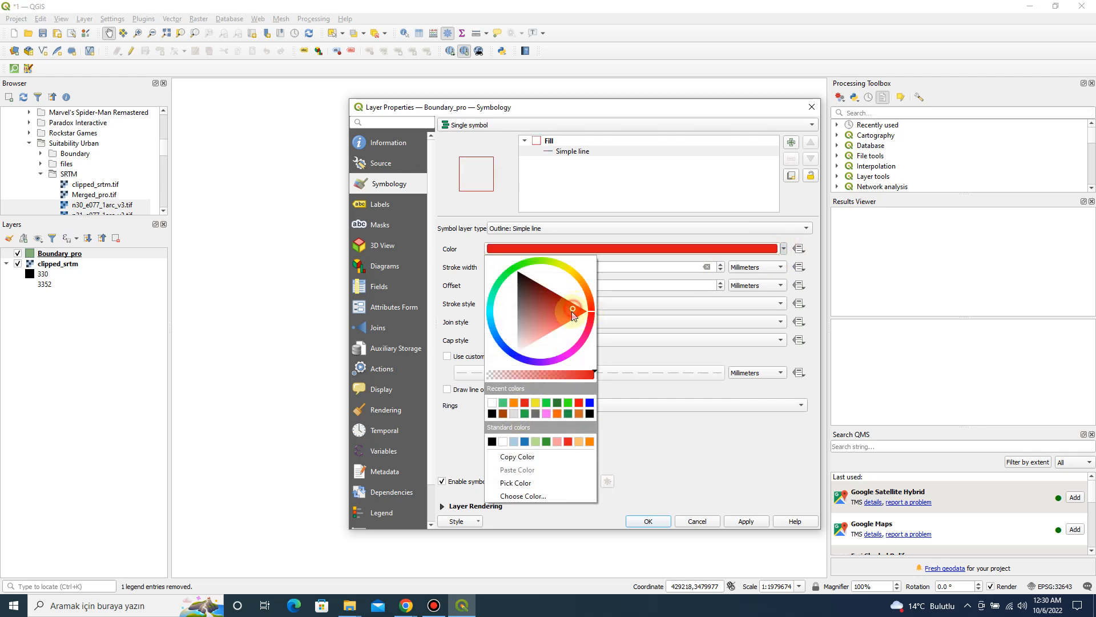
click(806, 369)
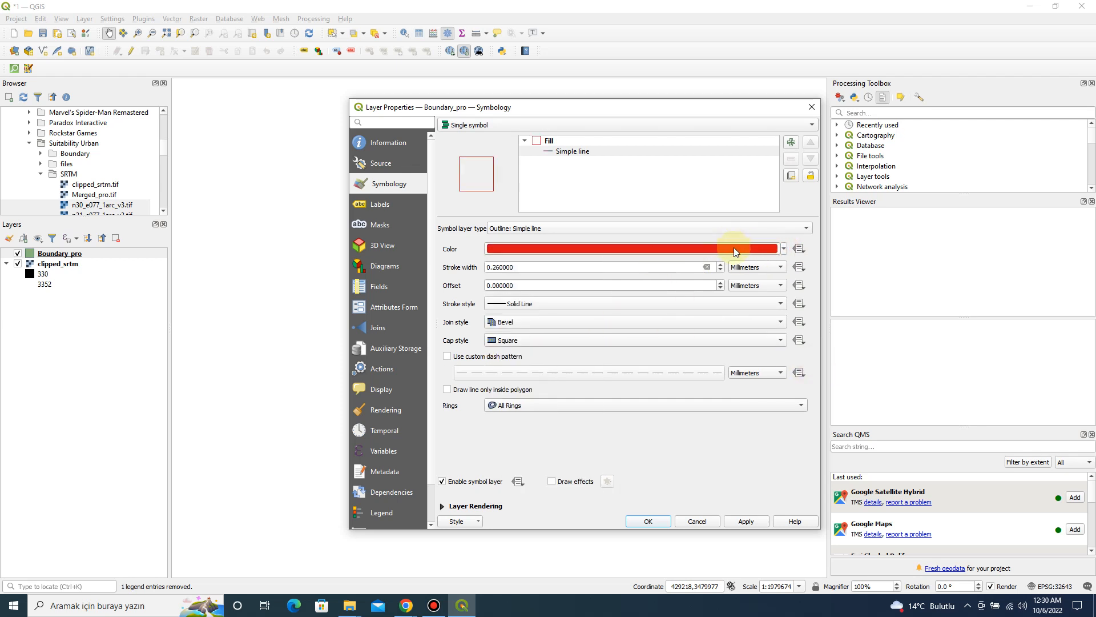
click(721, 264)
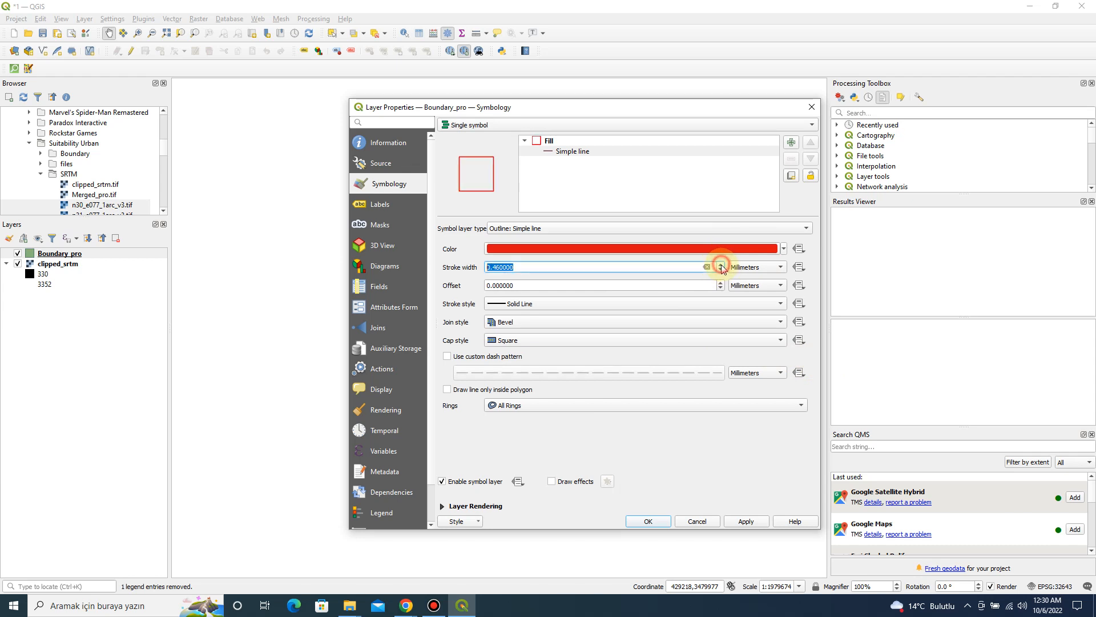
click(747, 520)
click(649, 521)
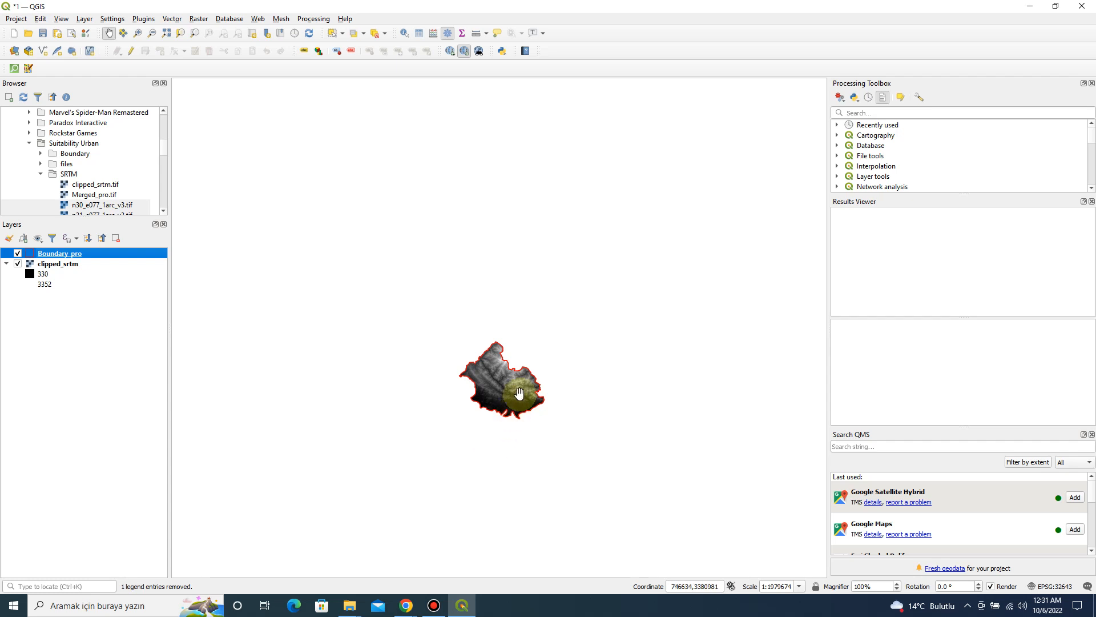
Step: Save the project under the new name 2 in the Suitability Urban files folder
click(16, 19)
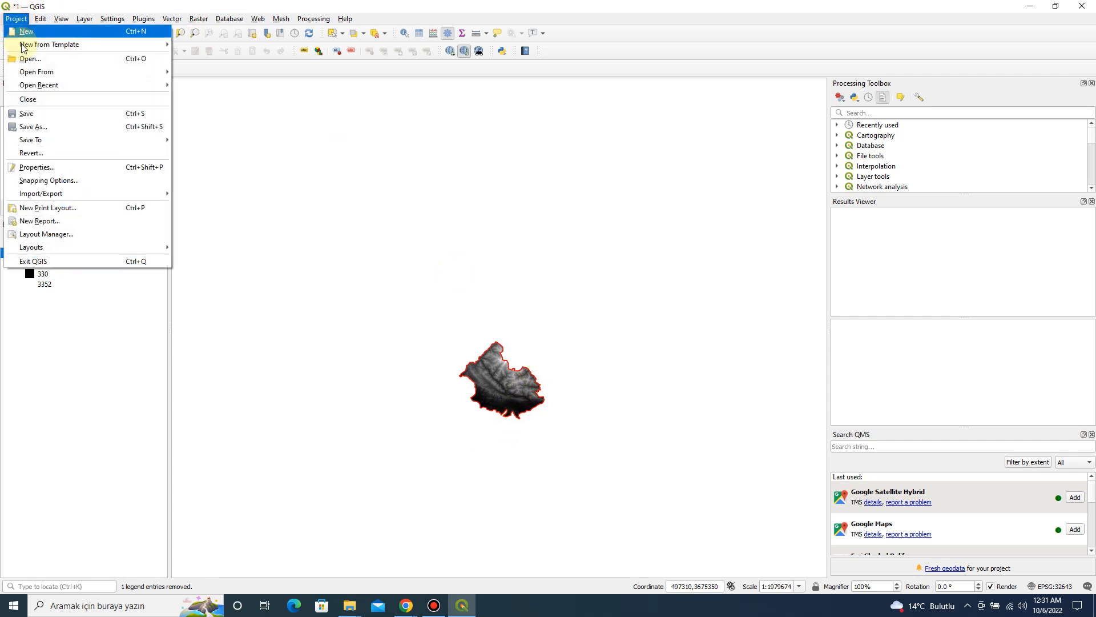
click(57, 125)
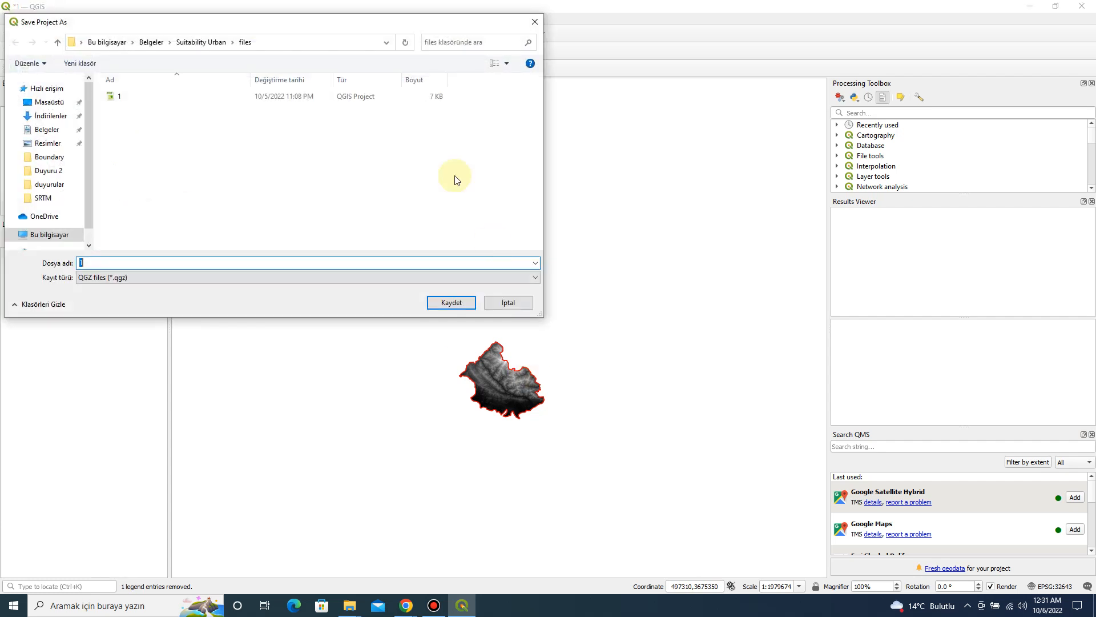
drag(98, 264, 42, 263)
click(453, 302)
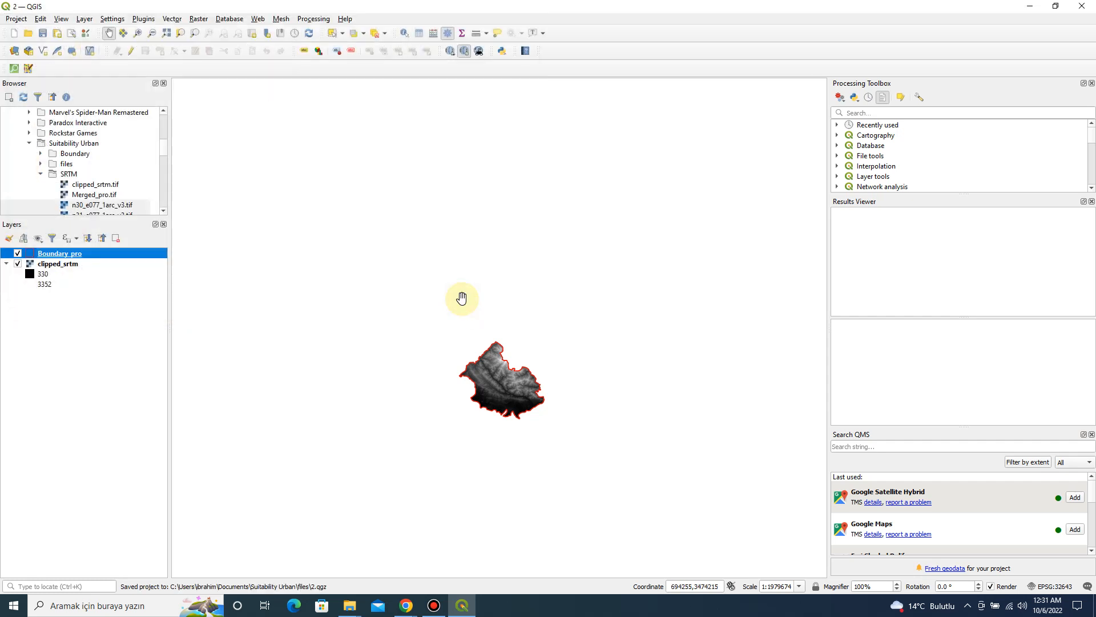